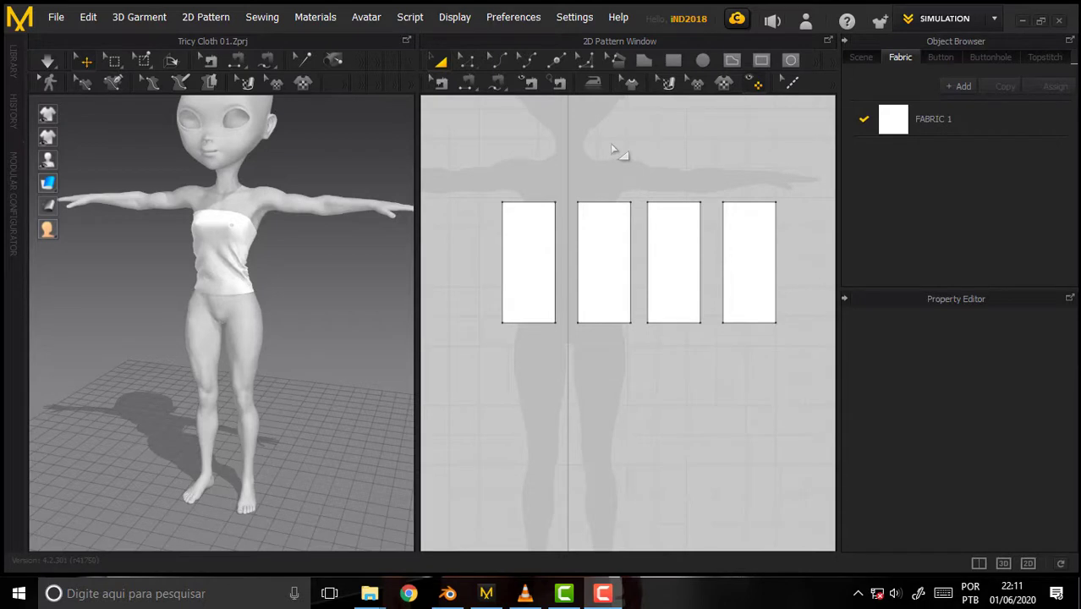
- Switch the gizmo to screen coordinates in the application settings
scroll(615, 151, "up", 2)
scroll(617, 152, "down", 2)
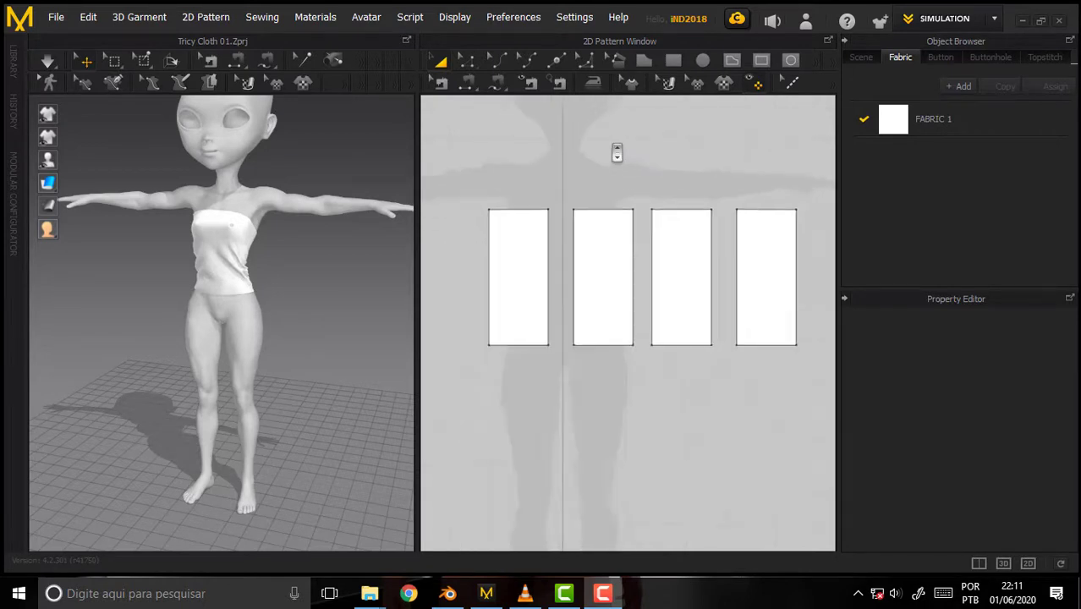
scroll(616, 152, "down", 1)
mouse_move(642, 160)
right_mouse_down()
mouse_move(630, 167)
mouse_move(644, 181)
right_mouse_up()
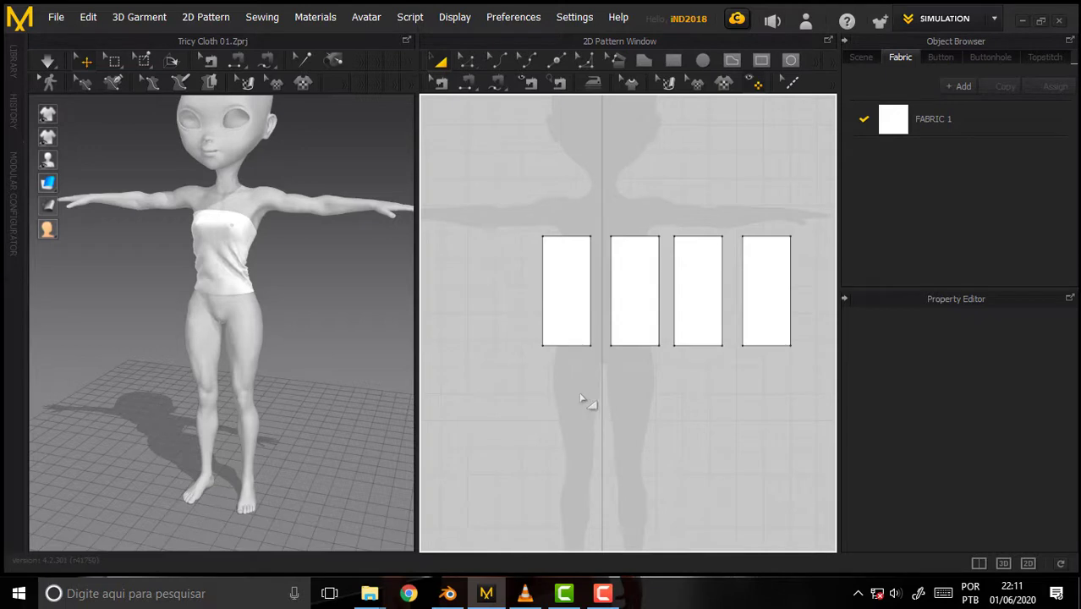
mouse_move(359, 297)
right_mouse_down()
mouse_move(373, 284)
mouse_move(345, 305)
right_mouse_up()
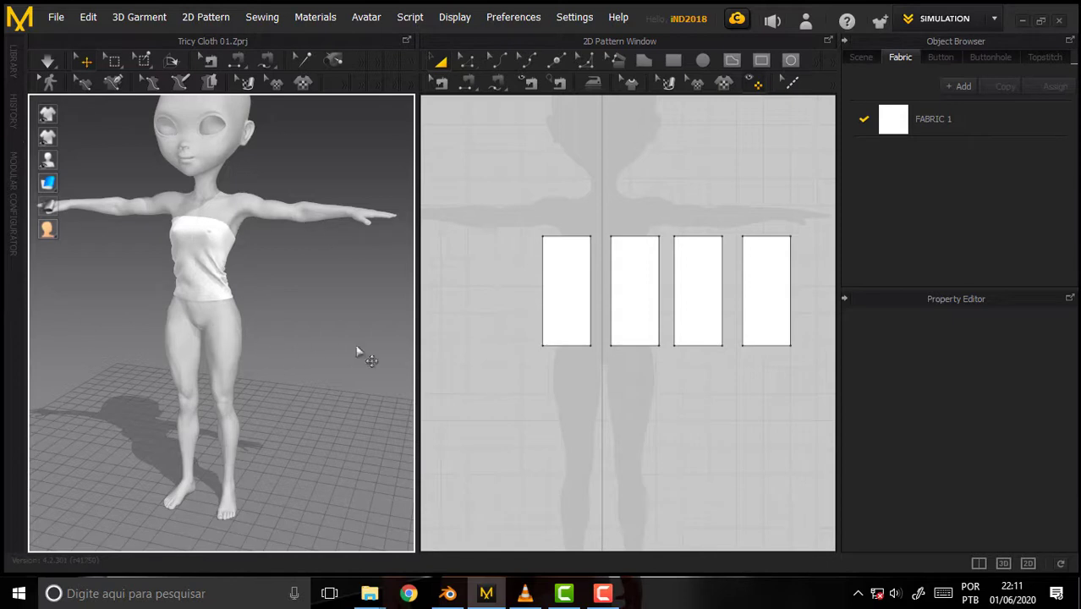
scroll(695, 290, "up", 2)
scroll(697, 292, "down", 3)
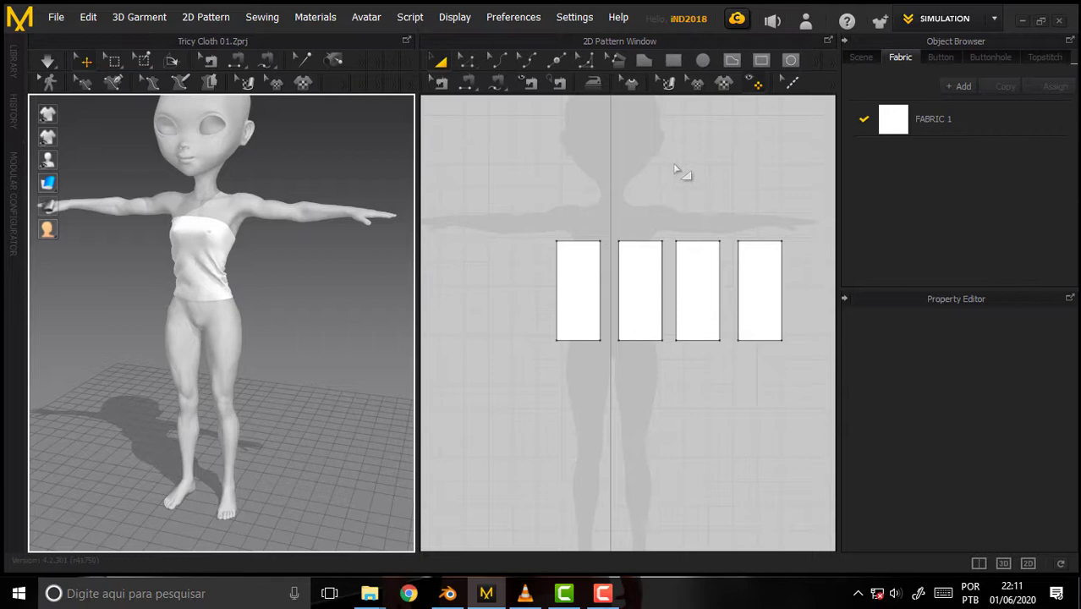
scroll(677, 169, "up", 2)
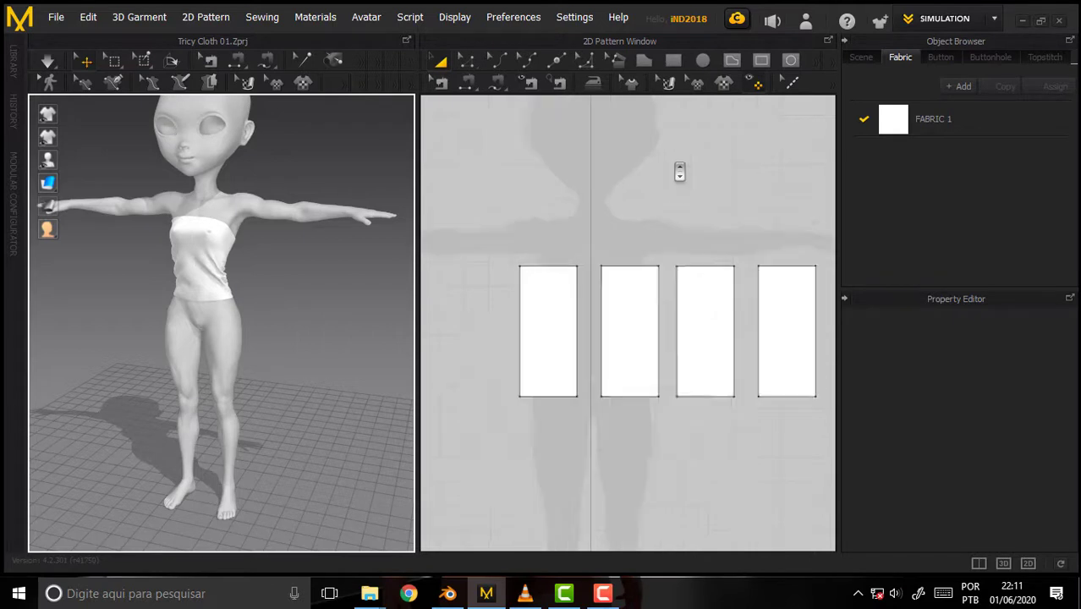
scroll(679, 169, "down", 1)
scroll(679, 169, "down", 2)
scroll(684, 190, "up", 1)
mouse_move(685, 197)
middle_mouse_down()
mouse_move(663, 201)
mouse_move(654, 185)
middle_mouse_up()
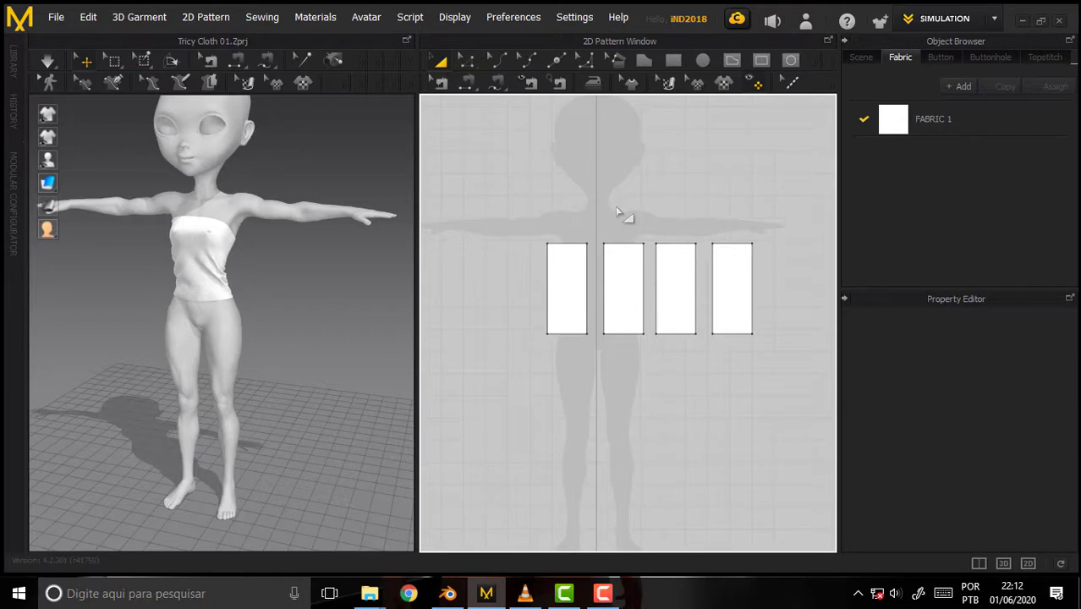
left_click(572, 27)
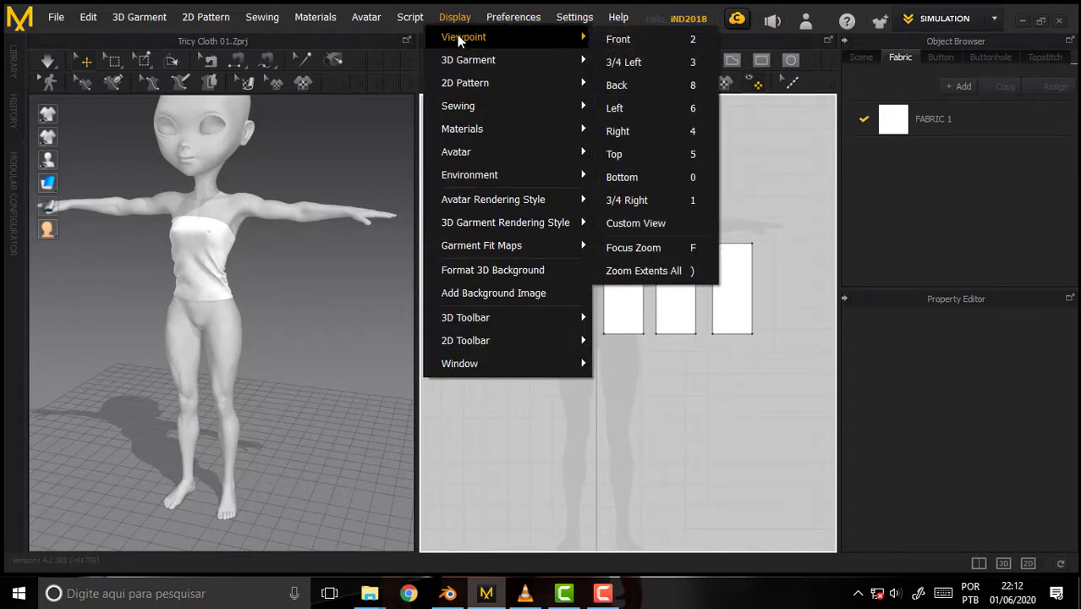
mouse_move(524, 37)
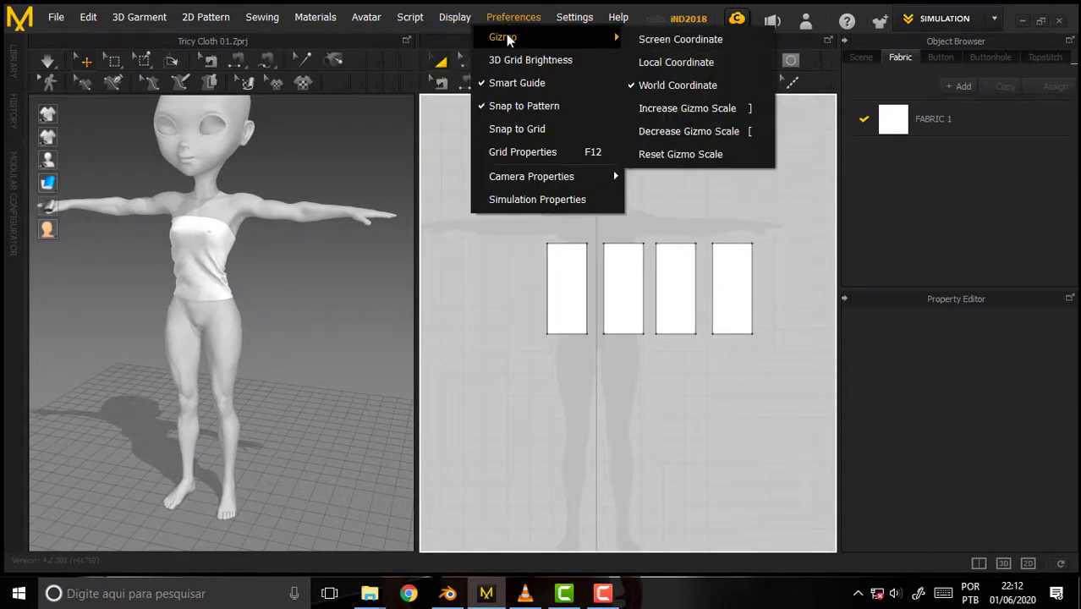
left_click(685, 39)
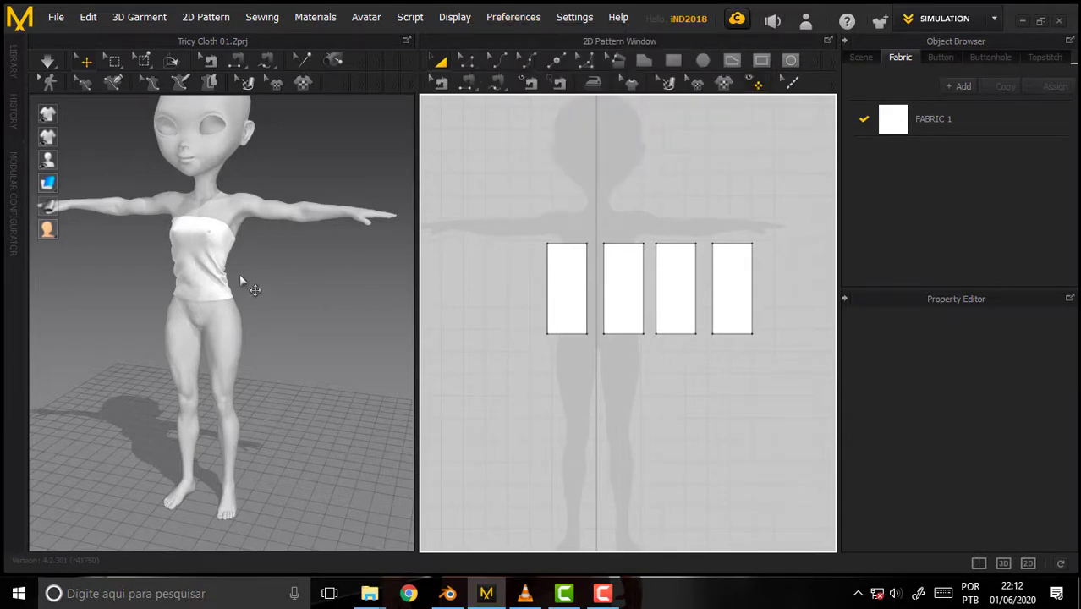
- Rotate the strapless top around the avatar's torso, then return the gizmo to world coordinates
left_click(213, 276)
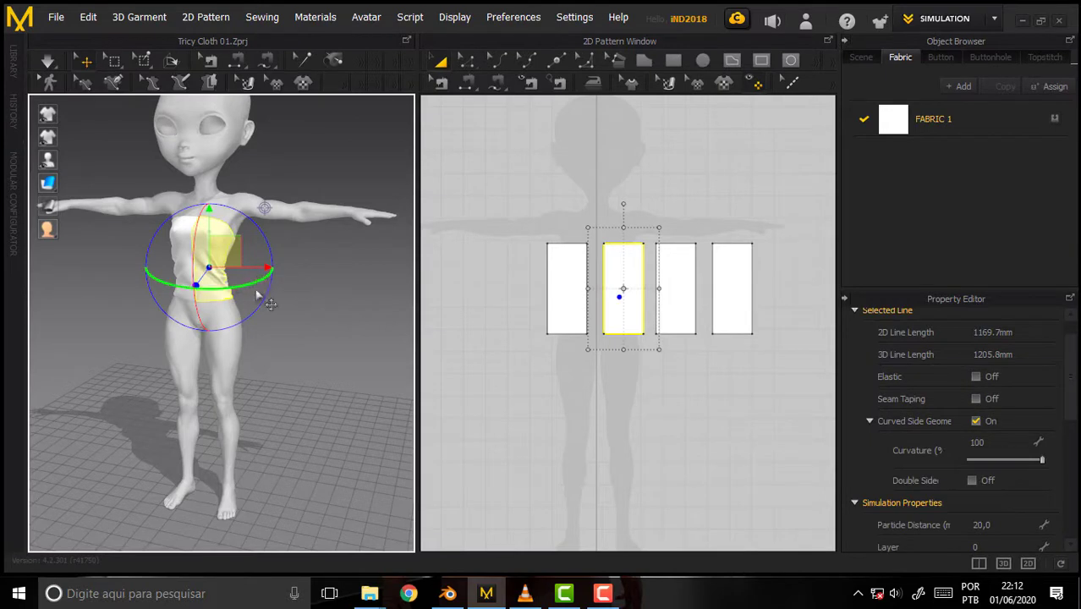
mouse_move(261, 282)
left_mouse_down()
mouse_move(160, 300)
mouse_move(183, 285)
mouse_move(266, 283)
left_mouse_up()
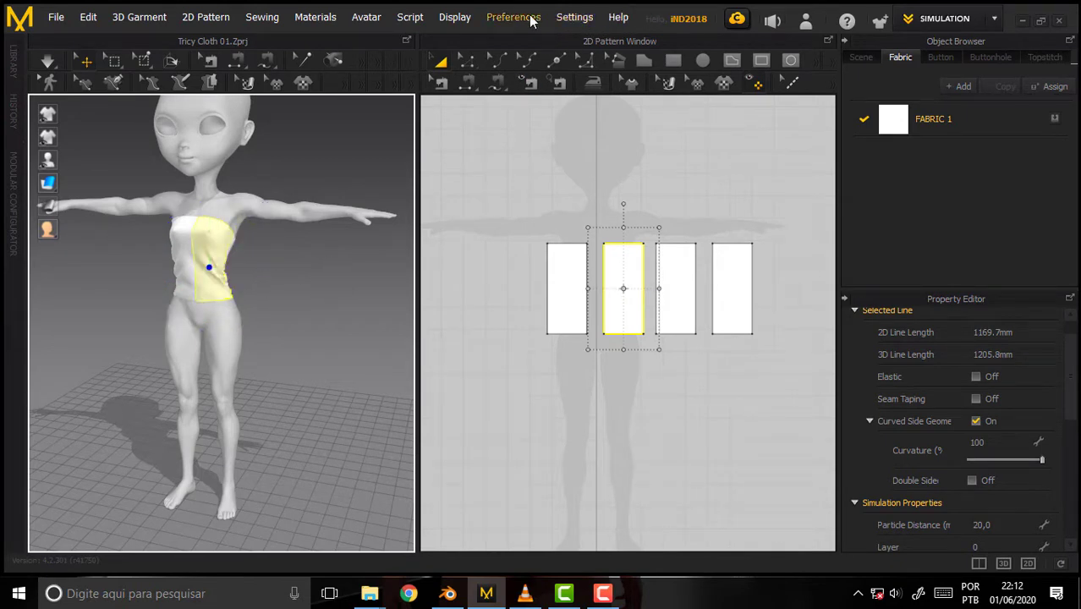
left_click(561, 20)
mouse_move(507, 37)
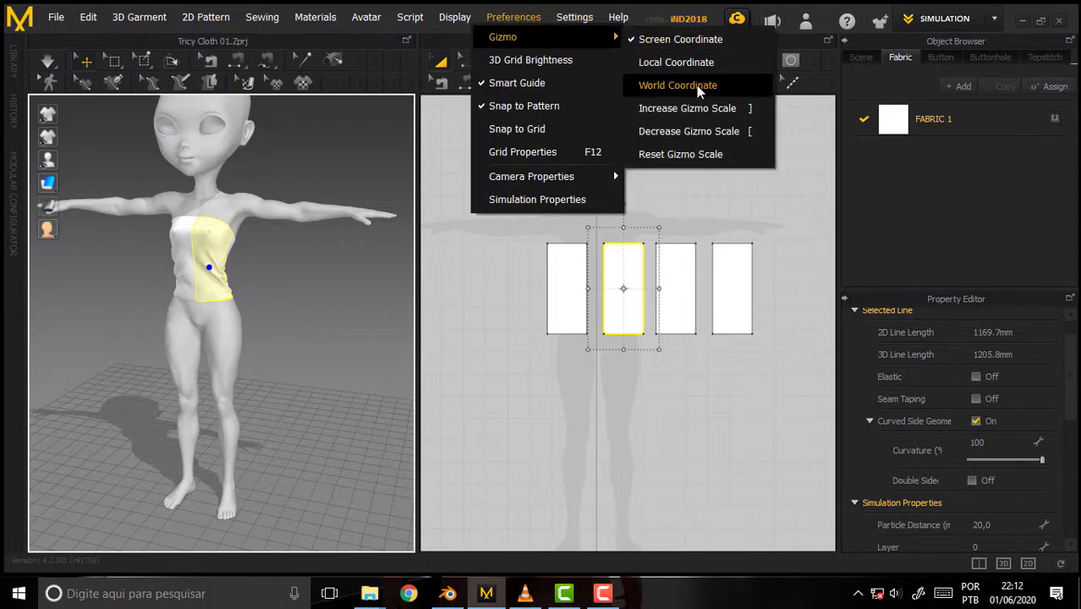
left_click(692, 88)
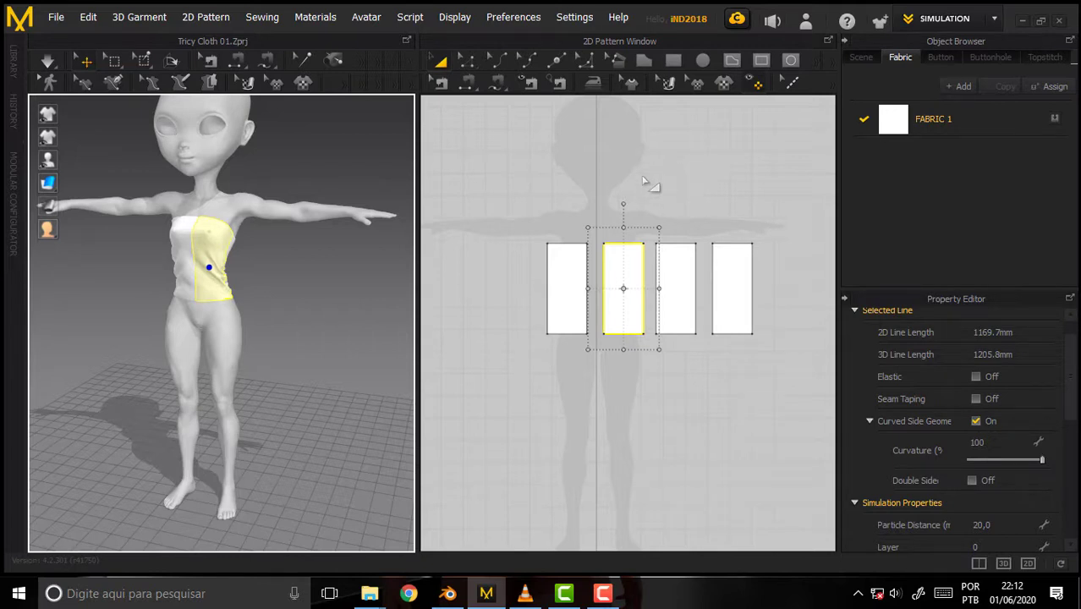
mouse_move(643, 182)
middle_mouse_down()
mouse_move(659, 157)
mouse_move(656, 169)
middle_mouse_up()
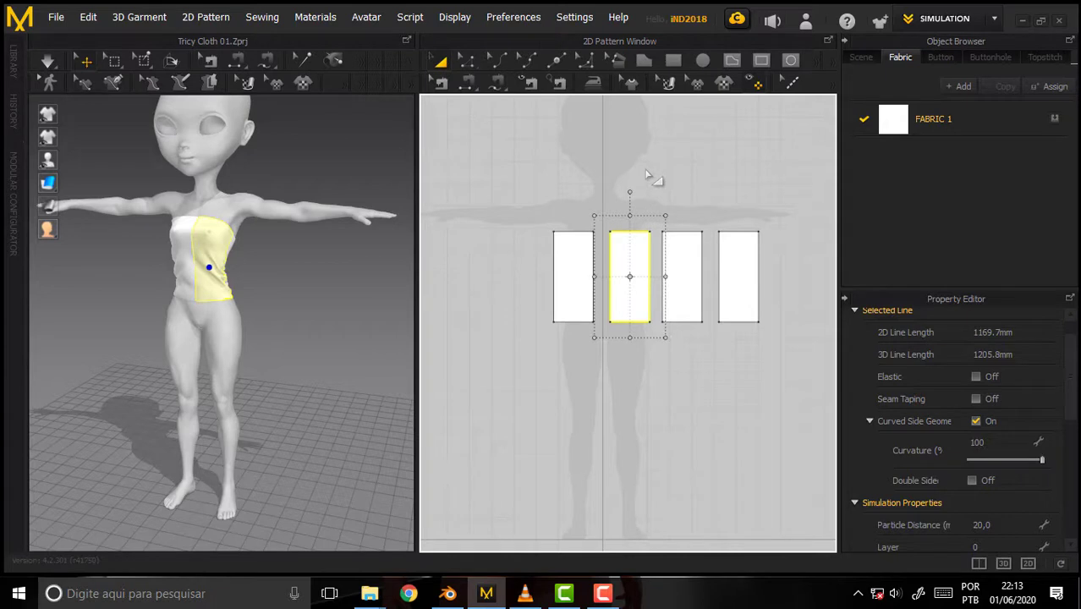
- Draw a large square with the Rectangle tool in front of the avatar and add FABRIC 2
left_click(674, 60)
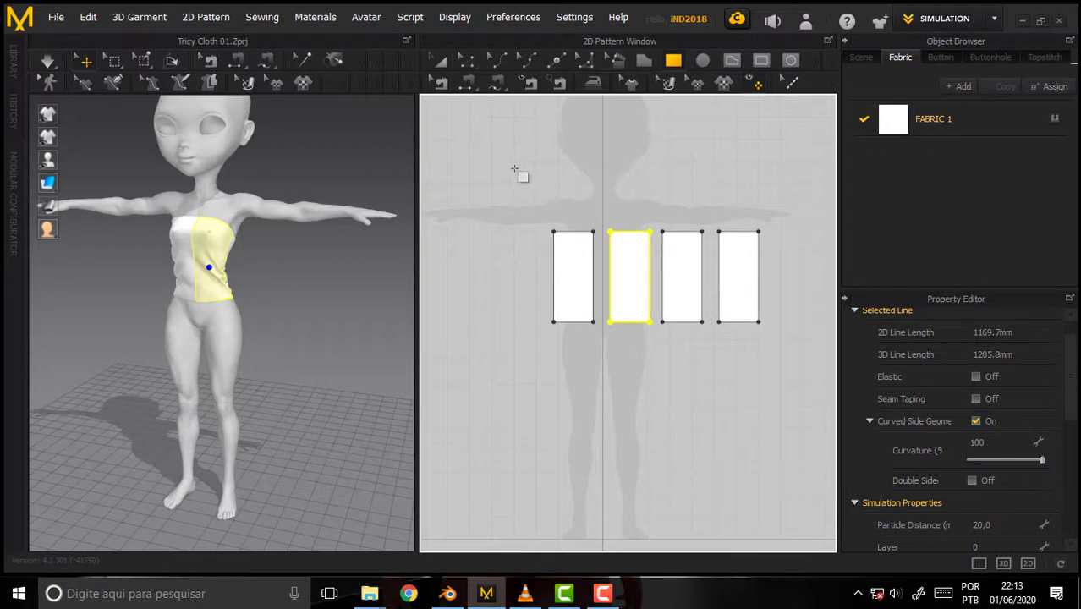
left_click_drag(470, 150, 736, 421)
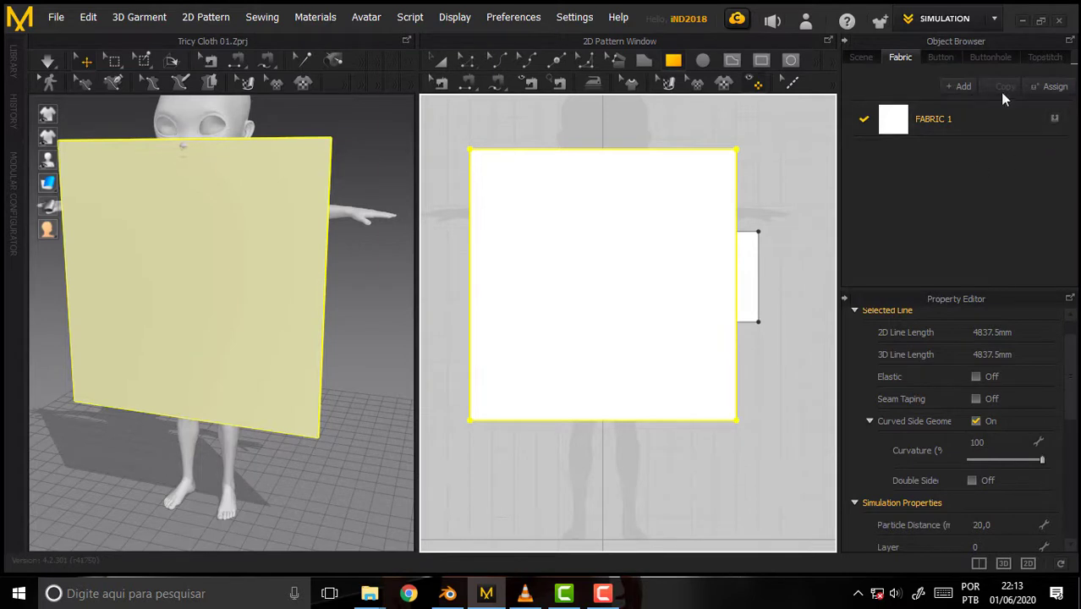
left_click(963, 88)
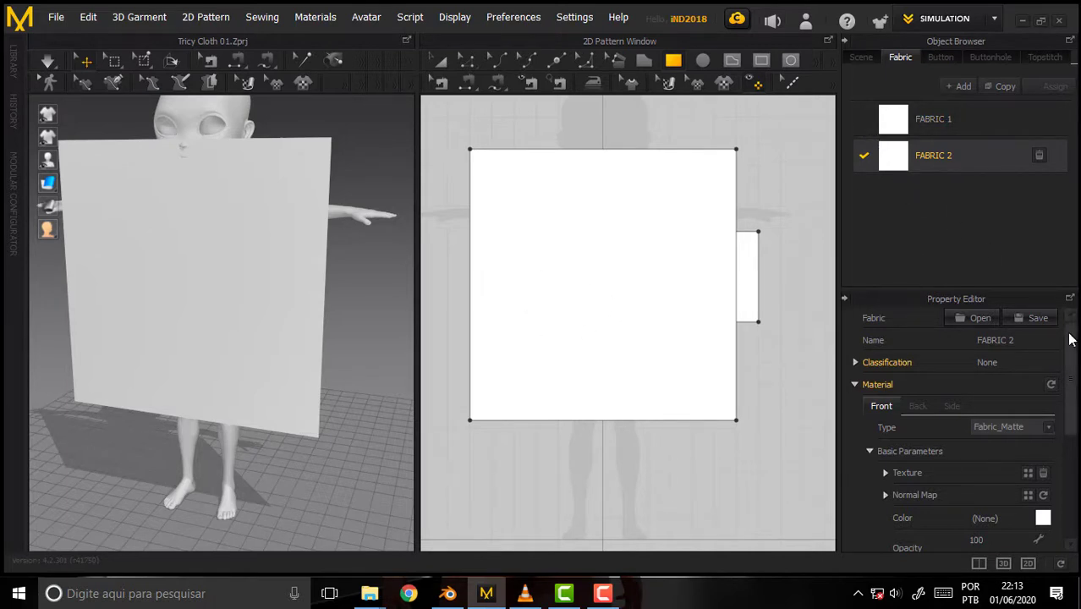
- Load Pattern_Hoodie_01.png as FABRIC 2's texture and assign FABRIC 2 to the square pattern
scroll(1076, 362, "down", 1)
scroll(1076, 362, "down", 2)
scroll(1076, 362, "up", 3)
scroll(1069, 363, "down", 2)
scroll(1069, 381, "down", 2)
scroll(1070, 382, "down", 1)
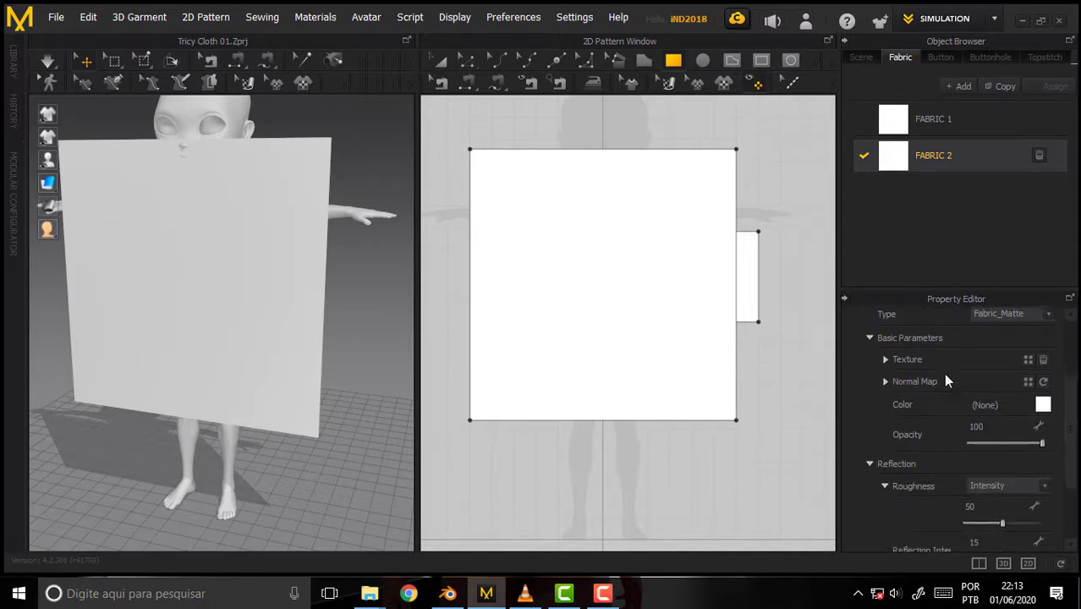
left_click(885, 359)
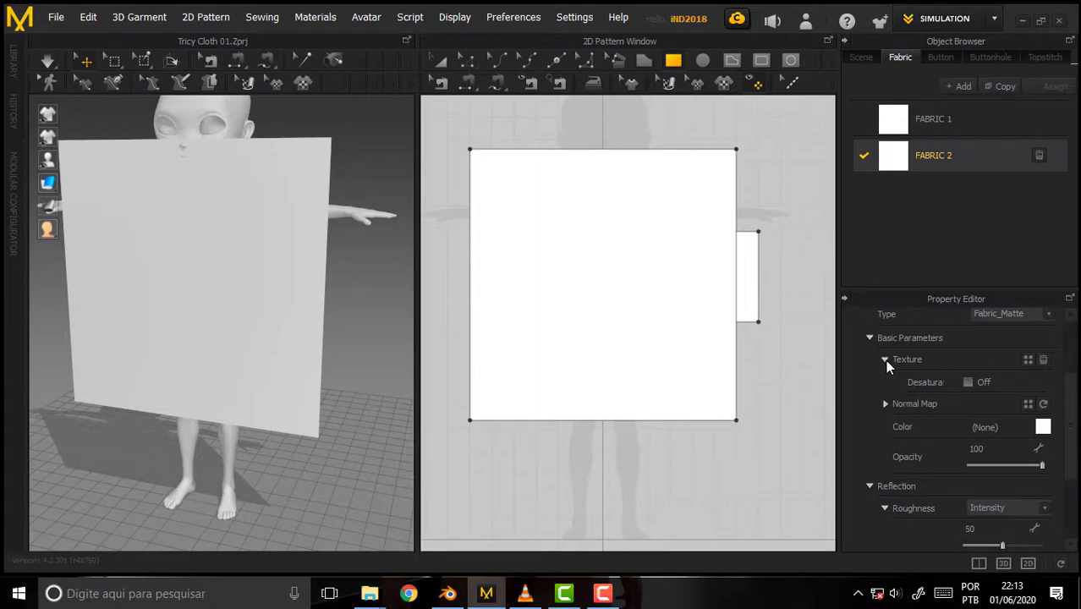
left_click(885, 359)
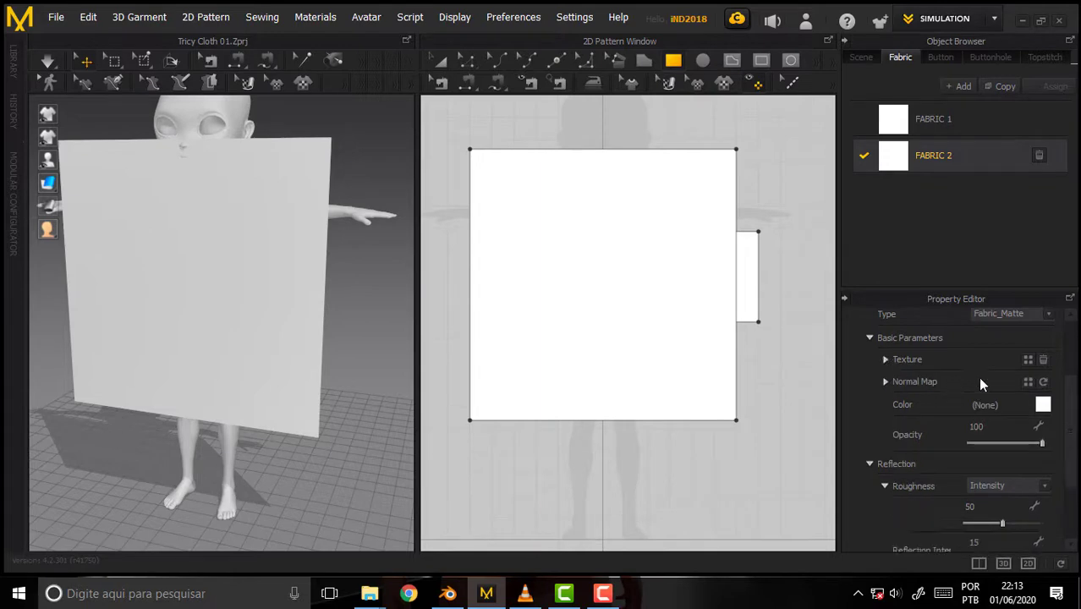
left_click(1029, 360)
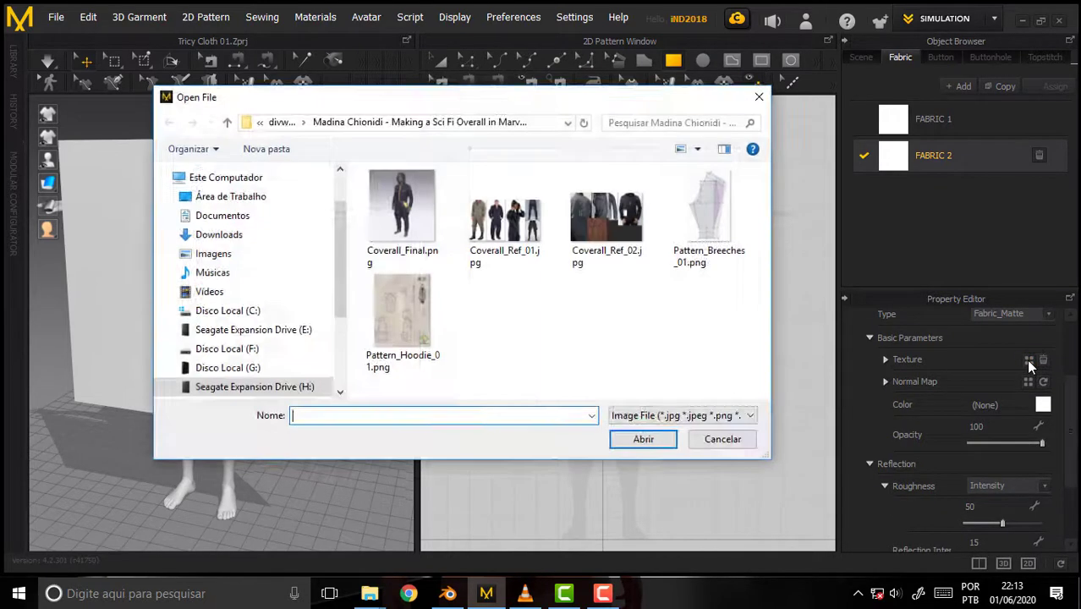
left_click(374, 309)
left_click(649, 441)
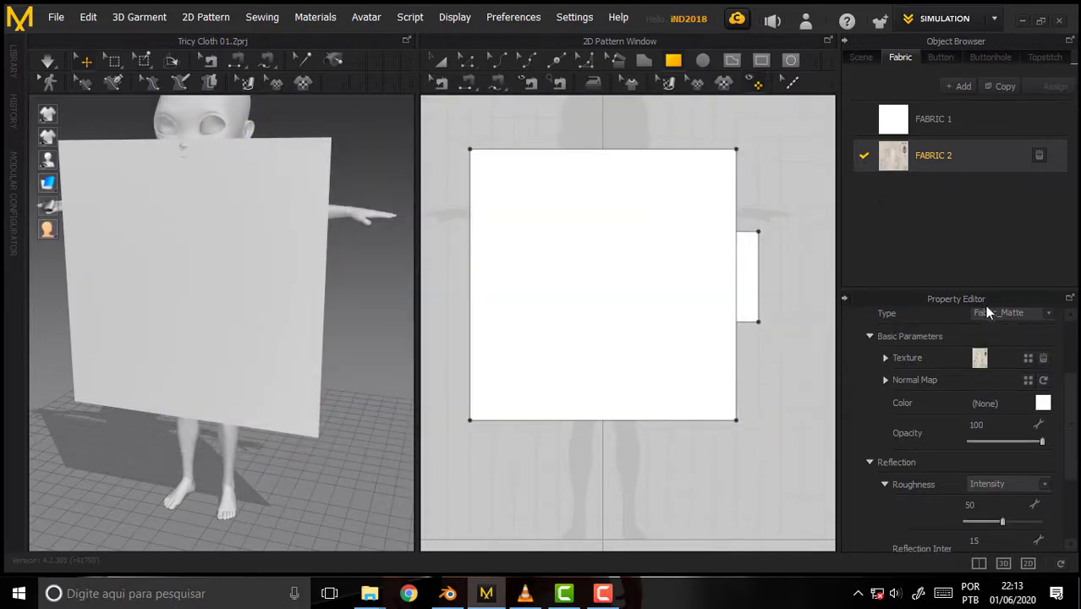
left_click(595, 252)
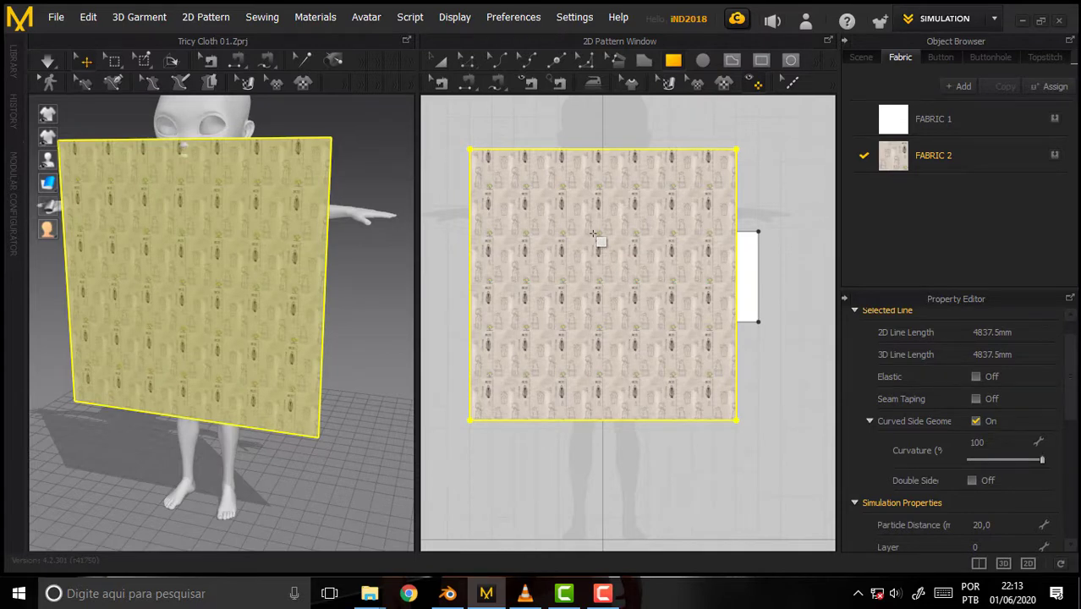
- With Edit Texture, select the square and shift and scale up the sewing-pattern image until pieces read clearly
left_click(669, 85)
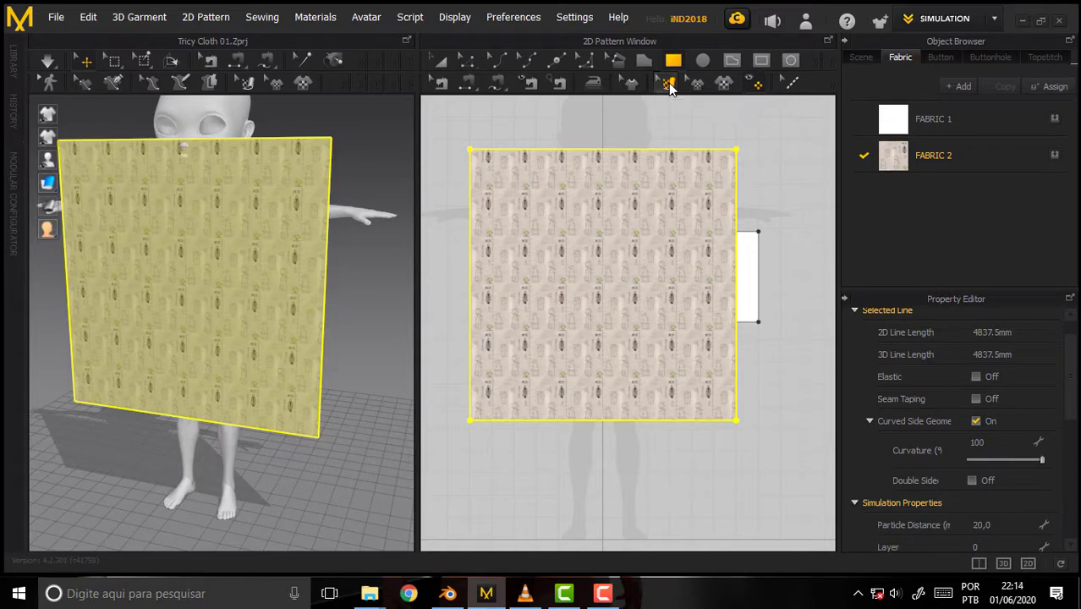
left_click(778, 159)
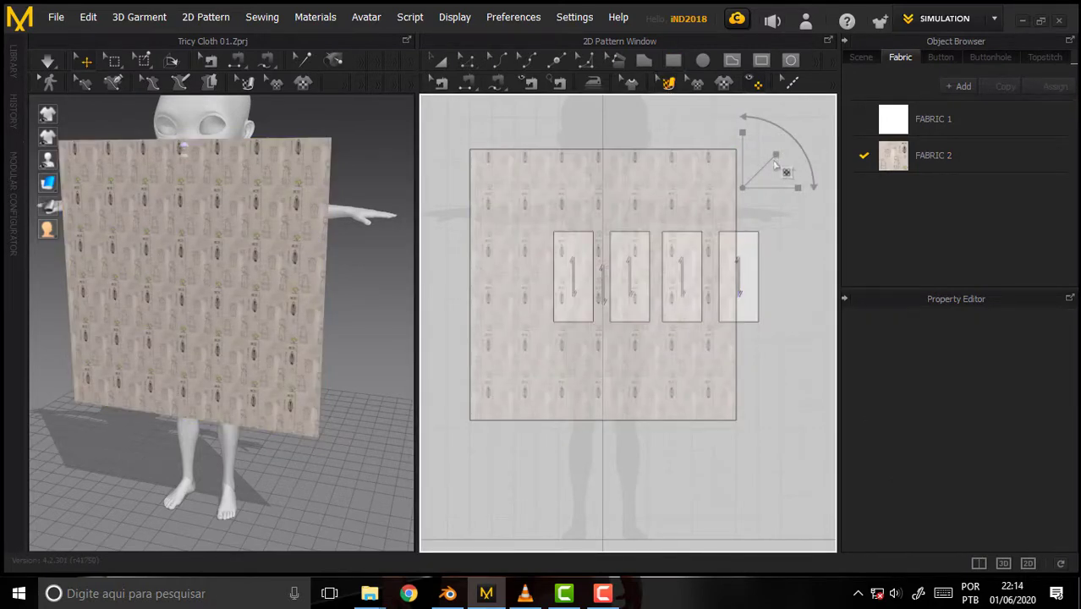
left_click(664, 222)
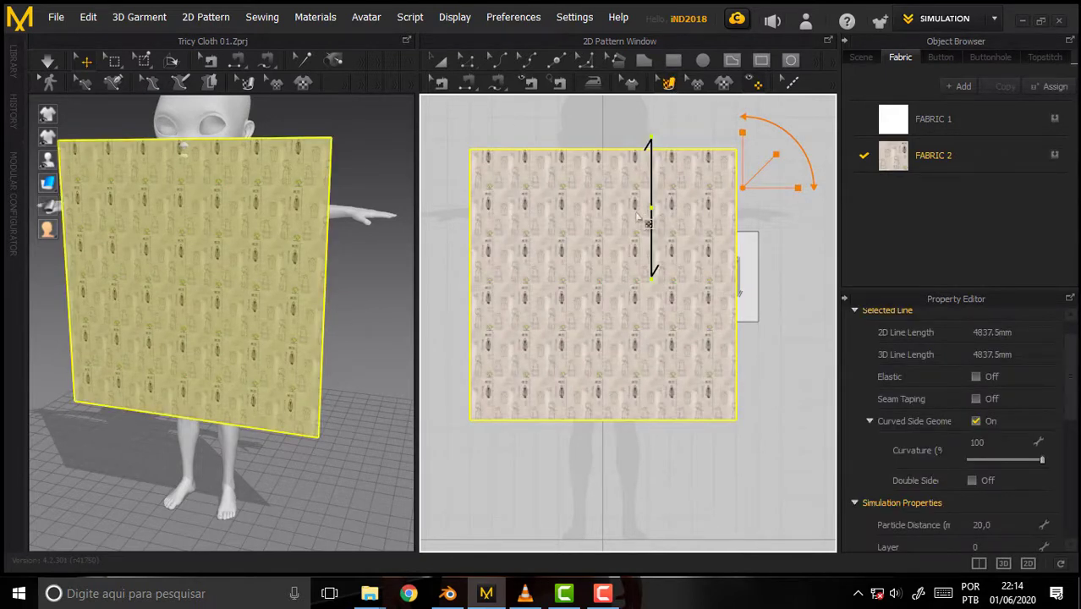
left_click_drag(651, 209, 620, 247)
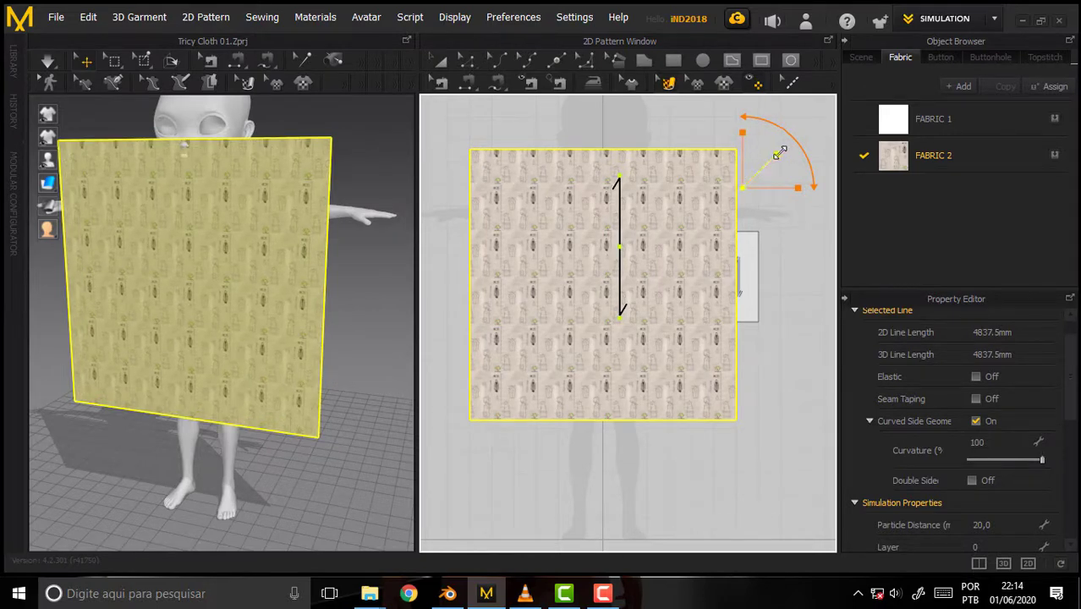
mouse_move(775, 155)
left_mouse_down()
mouse_move(841, 71)
mouse_move(1037, 3)
left_mouse_up()
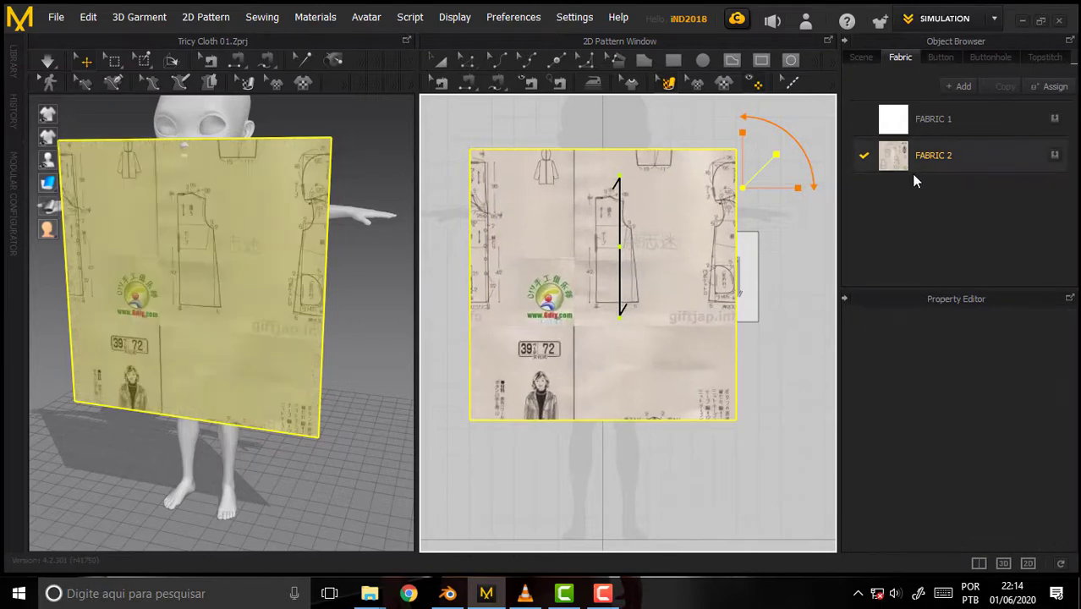
left_click_drag(704, 209, 654, 288)
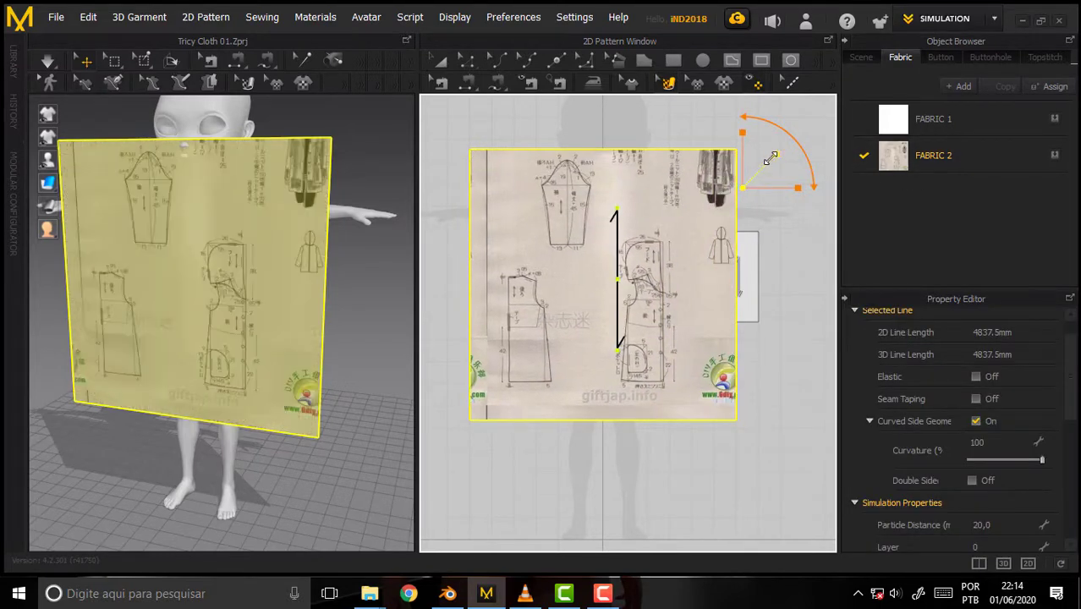
mouse_move(776, 155)
left_mouse_down()
mouse_move(784, 144)
mouse_move(776, 155)
left_mouse_up()
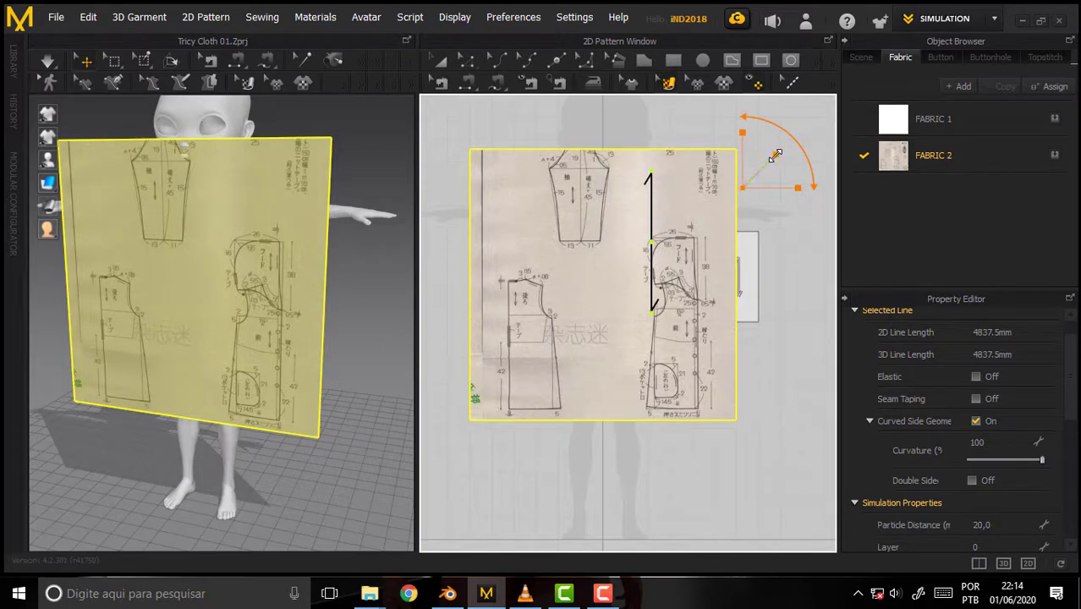
left_click_drag(776, 155, 772, 164)
left_click_drag(681, 225, 681, 267)
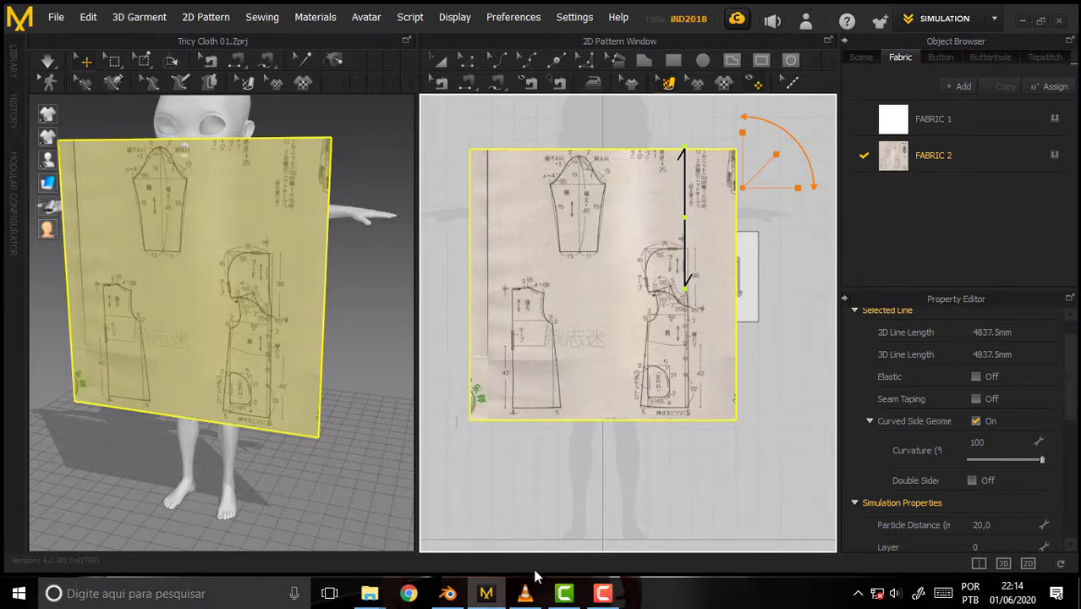
- Pan and zoom the 2D view to frame the front bodice drawing and its pocket
scroll(692, 470, "down", 1)
scroll(690, 469, "up", 2)
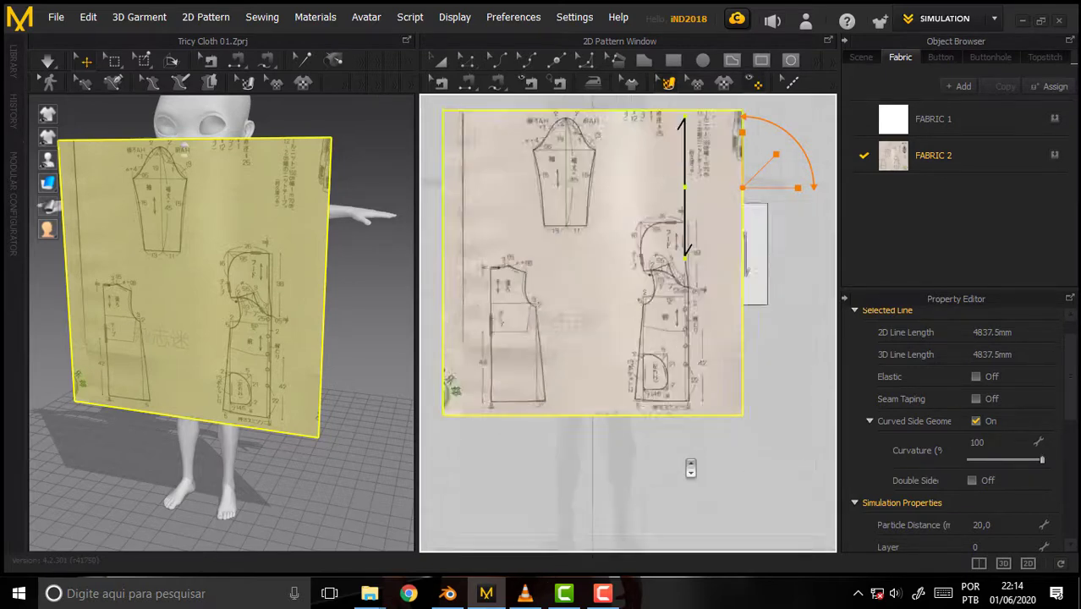
scroll(690, 469, "up", 1)
mouse_move(786, 263)
middle_mouse_down()
mouse_move(810, 327)
mouse_move(815, 312)
middle_mouse_up()
scroll(743, 320, "up", 1)
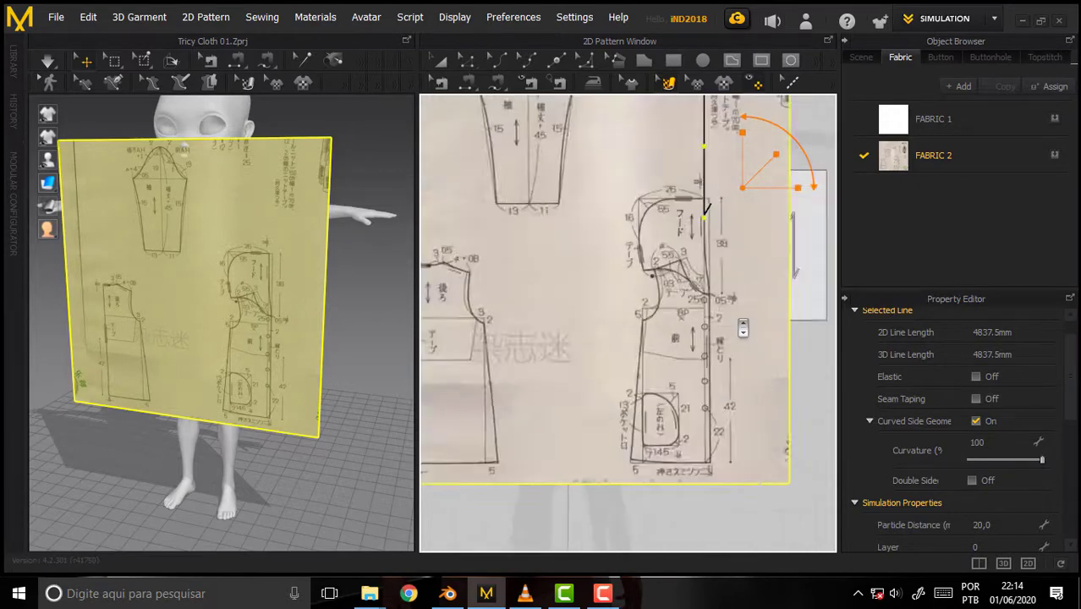
scroll(743, 320, "up", 1)
middle_click_drag(758, 251, 779, 181)
scroll(765, 186, "down", 1)
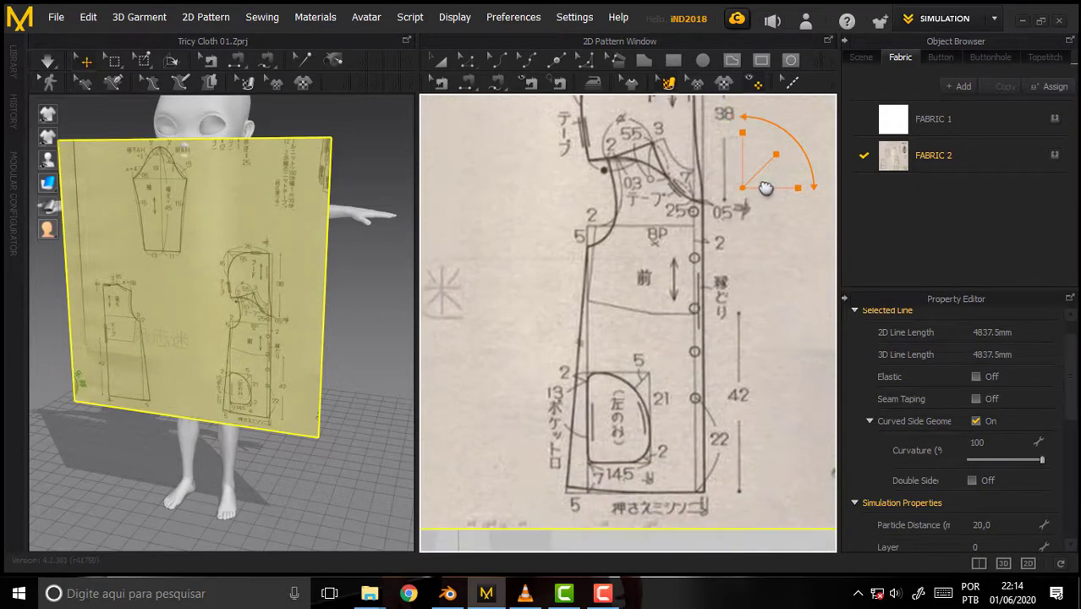
scroll(765, 186, "down", 1)
scroll(742, 262, "up", 2)
scroll(743, 263, "down", 1)
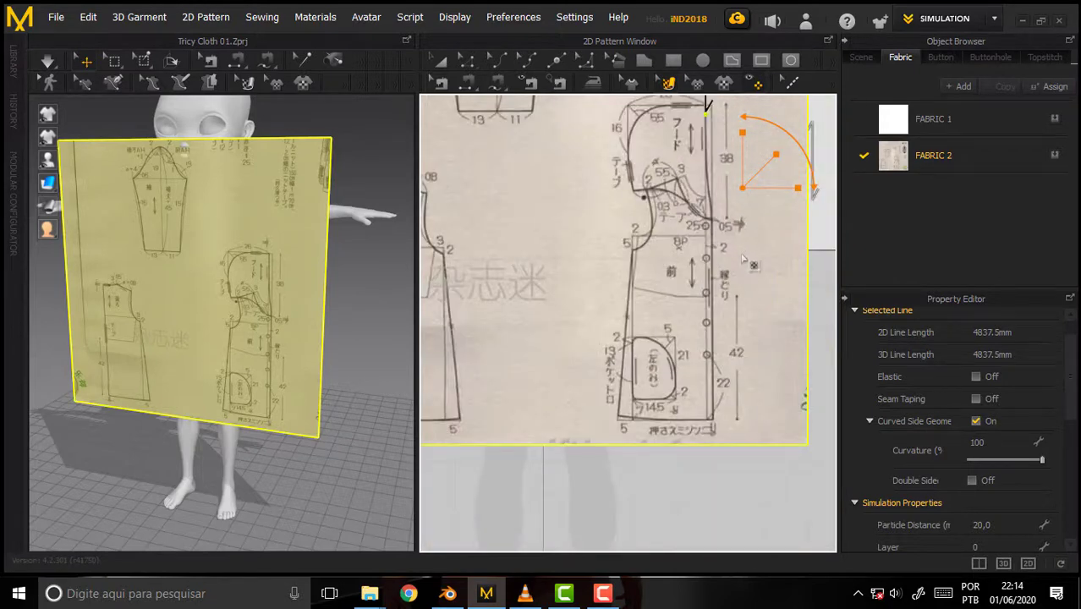
scroll(710, 261, "down", 1)
scroll(704, 261, "up", 1)
scroll(705, 261, "up", 1)
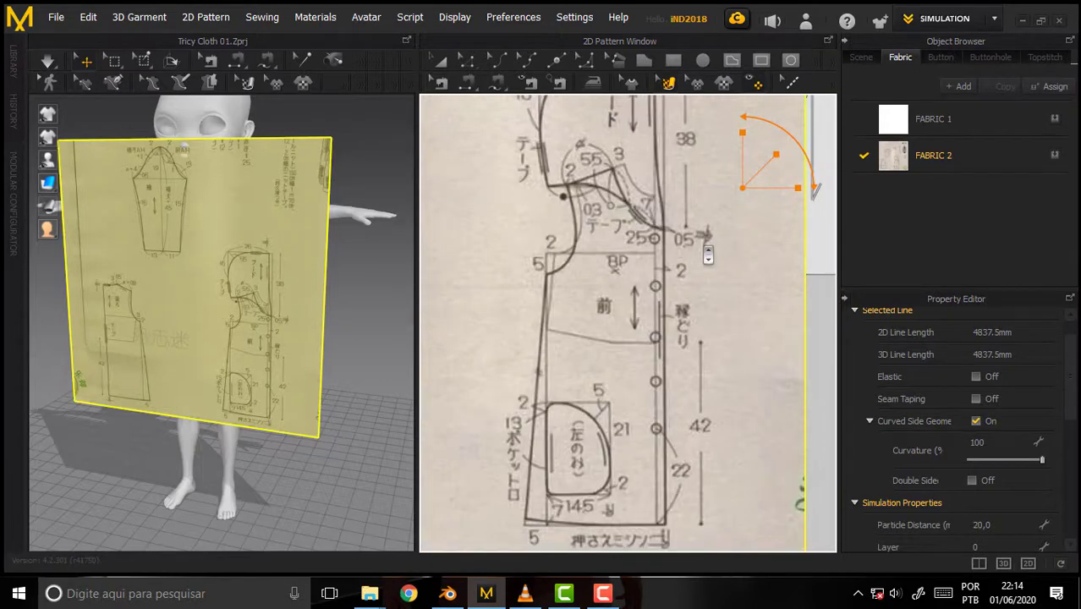
scroll(708, 257, "up", 1)
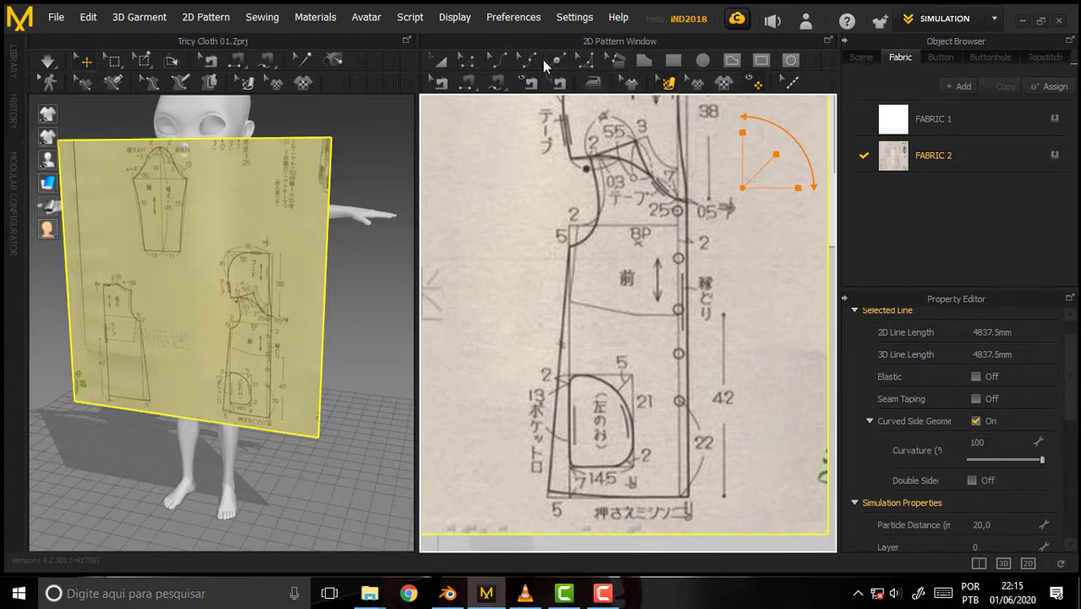
- Pick the polygon tool and place the bodice's shoulder and armhole points on the reference
left_click(472, 63)
left_click(619, 64)
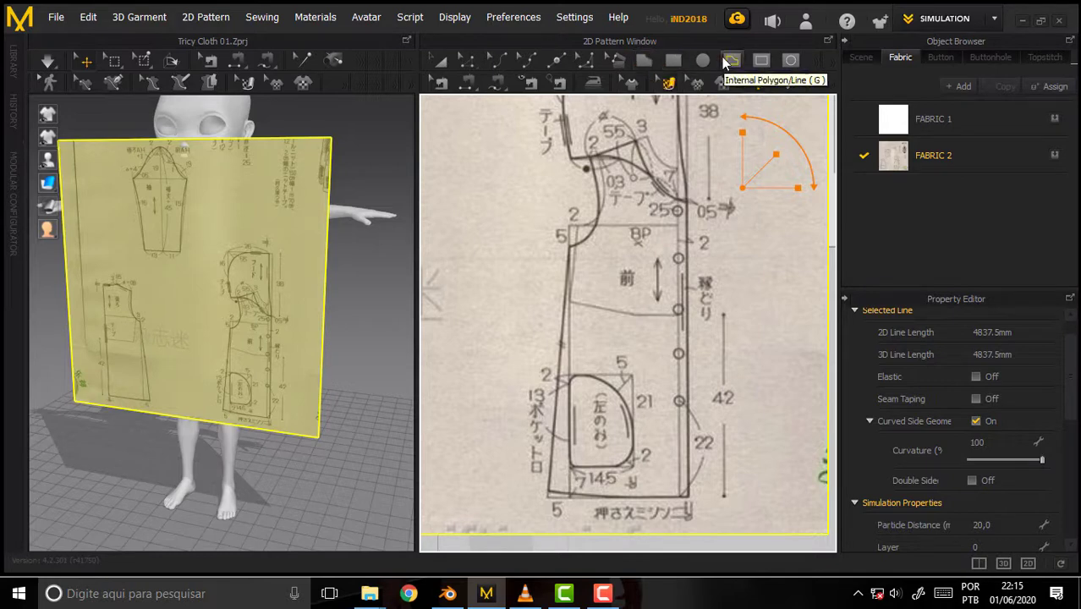
left_click(725, 62)
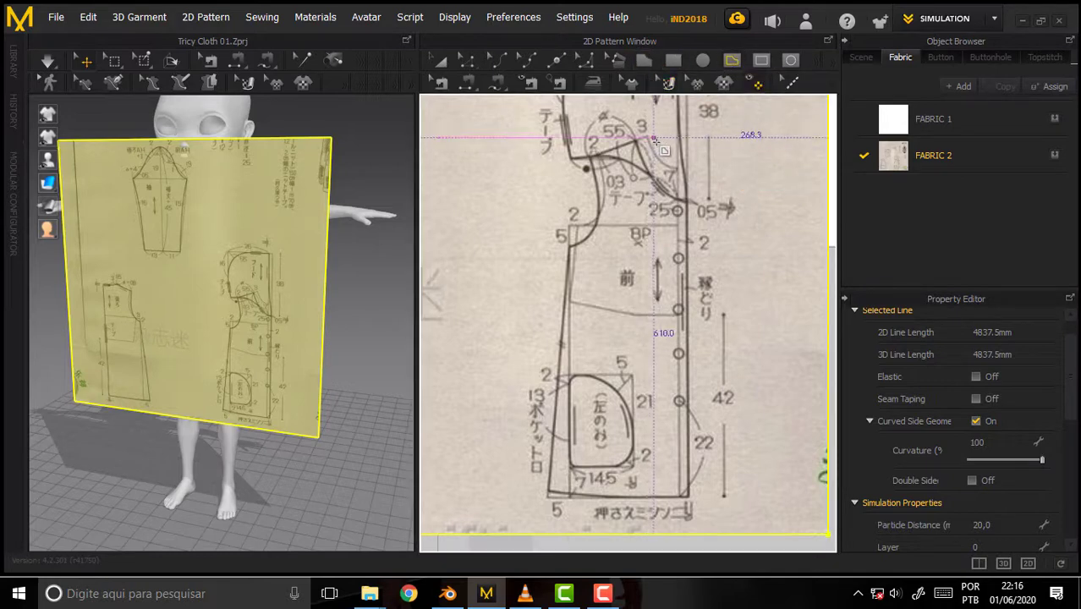
scroll(664, 149, "down", 2)
scroll(664, 150, "up", 4)
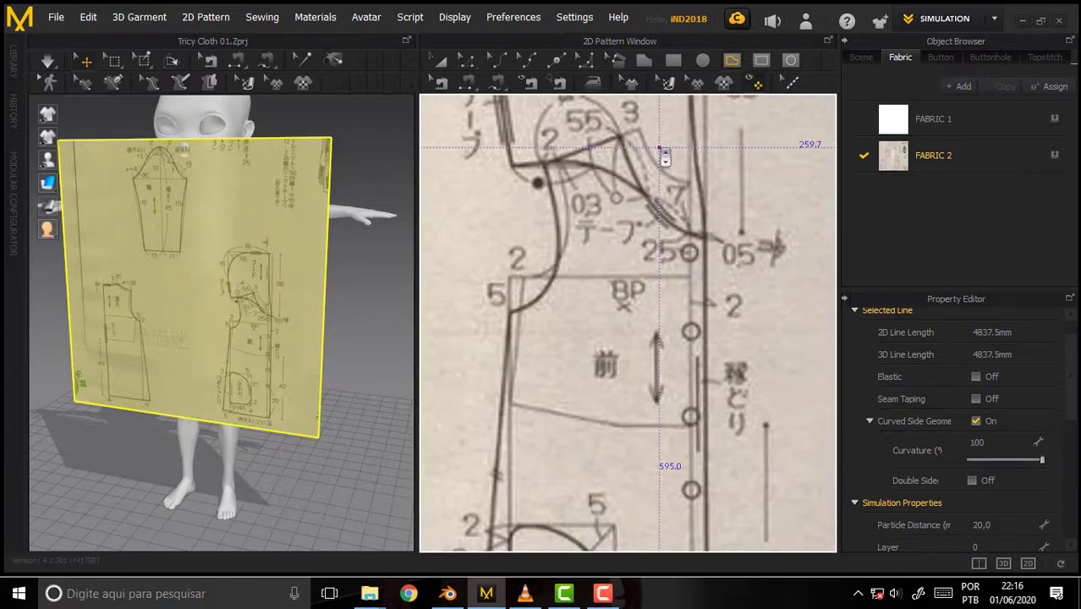
left_click(620, 137)
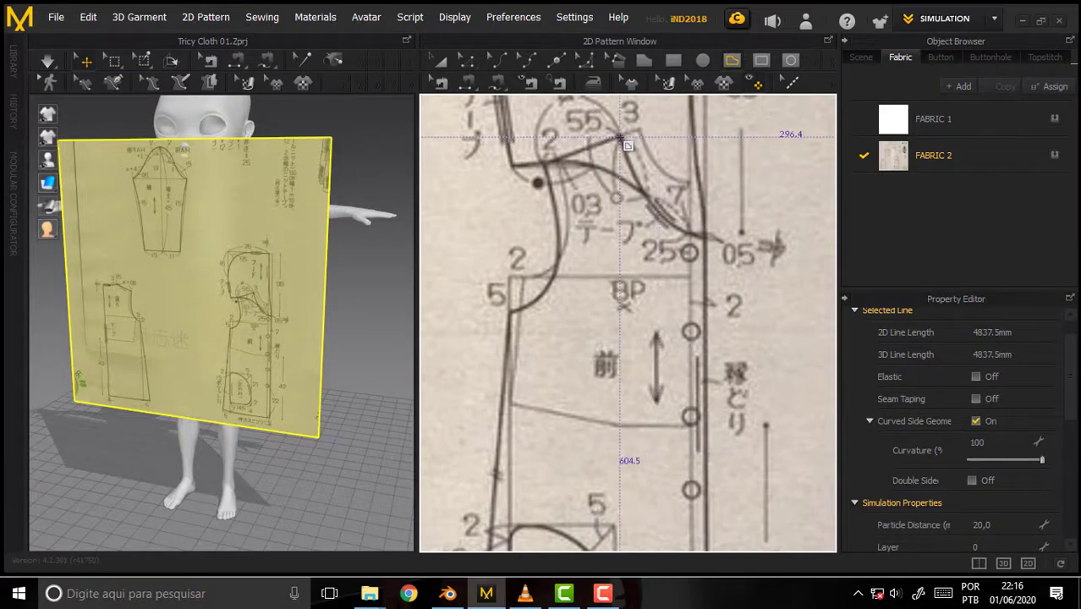
left_click(542, 161)
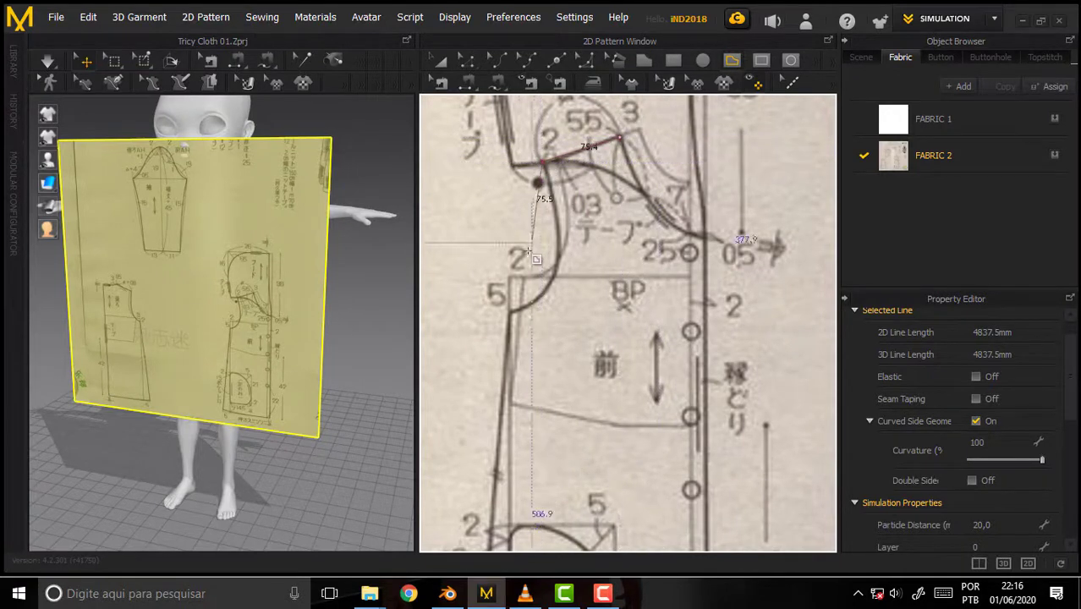
left_click(510, 311)
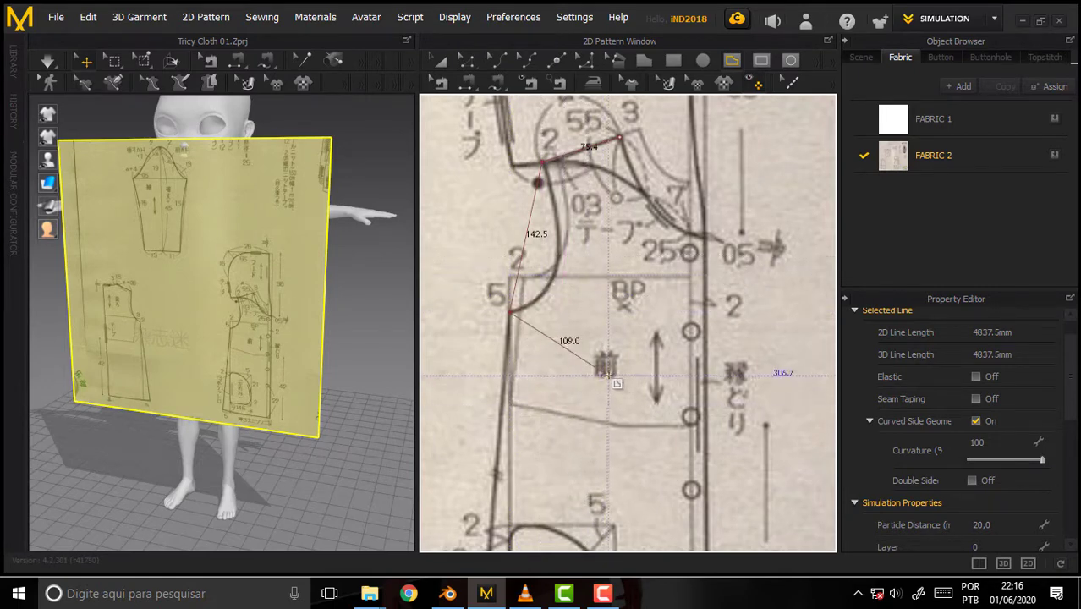
- Continue down the side seam, across the hem and up the centre front, closing at the start
middle_click_drag(617, 384, 626, 190)
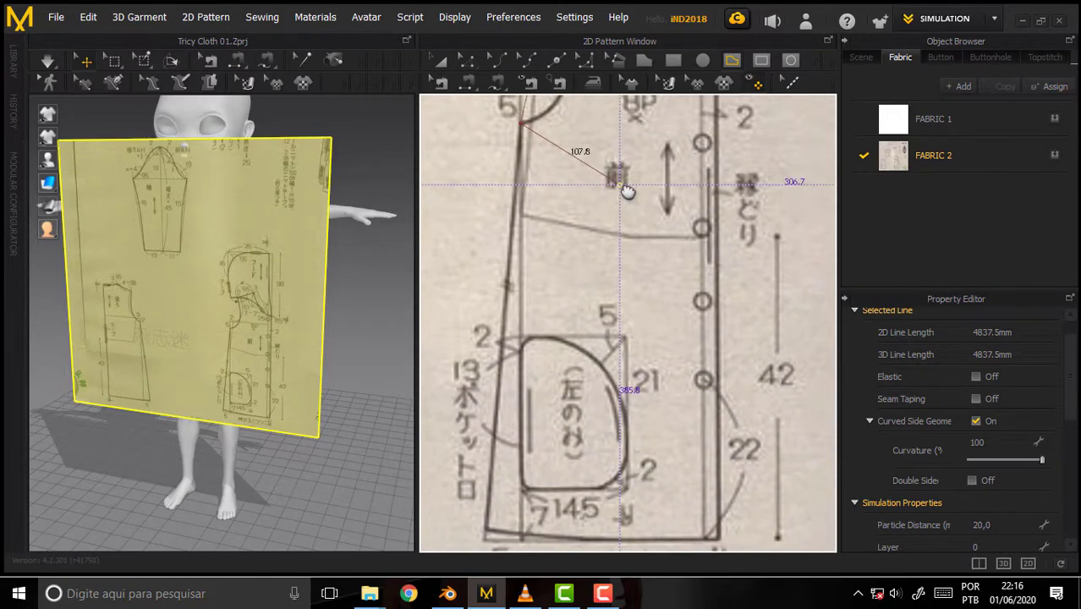
scroll(626, 191, "up", 2)
scroll(626, 190, "down", 2)
scroll(626, 190, "down", 2)
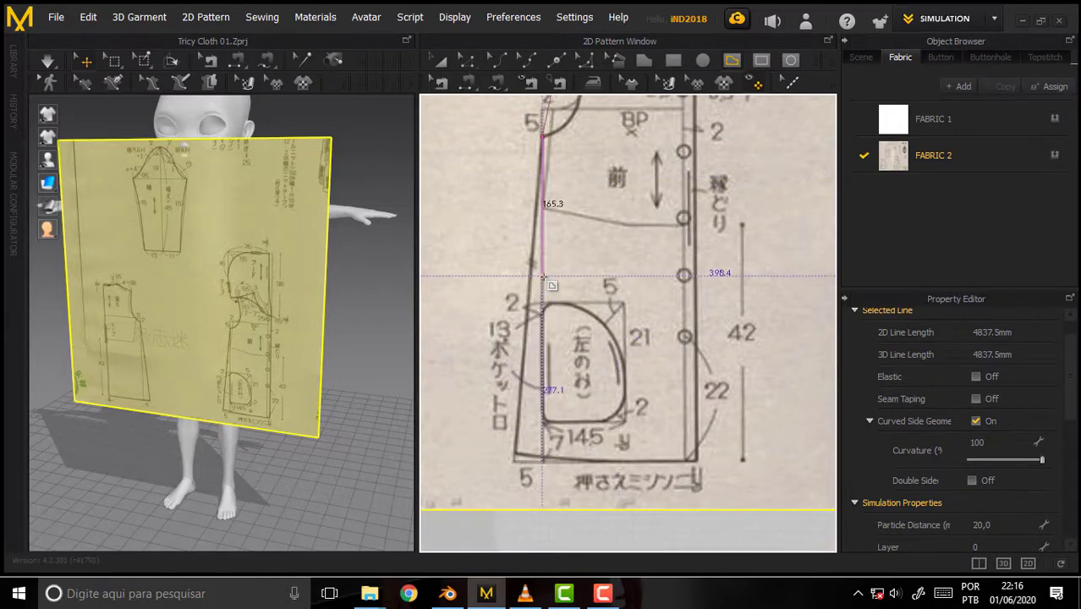
left_click(542, 276)
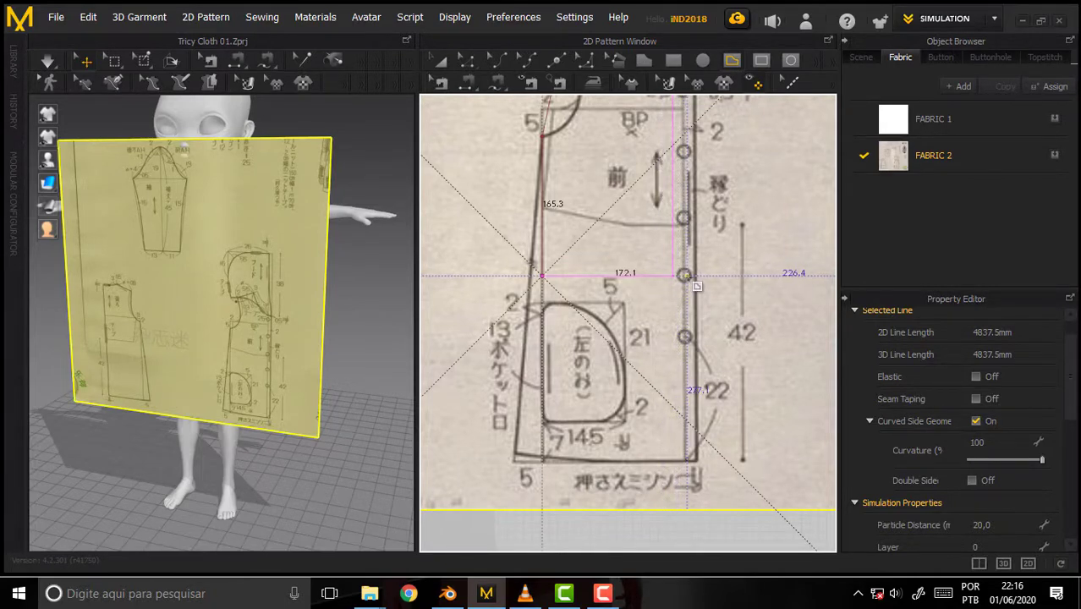
left_click(692, 276)
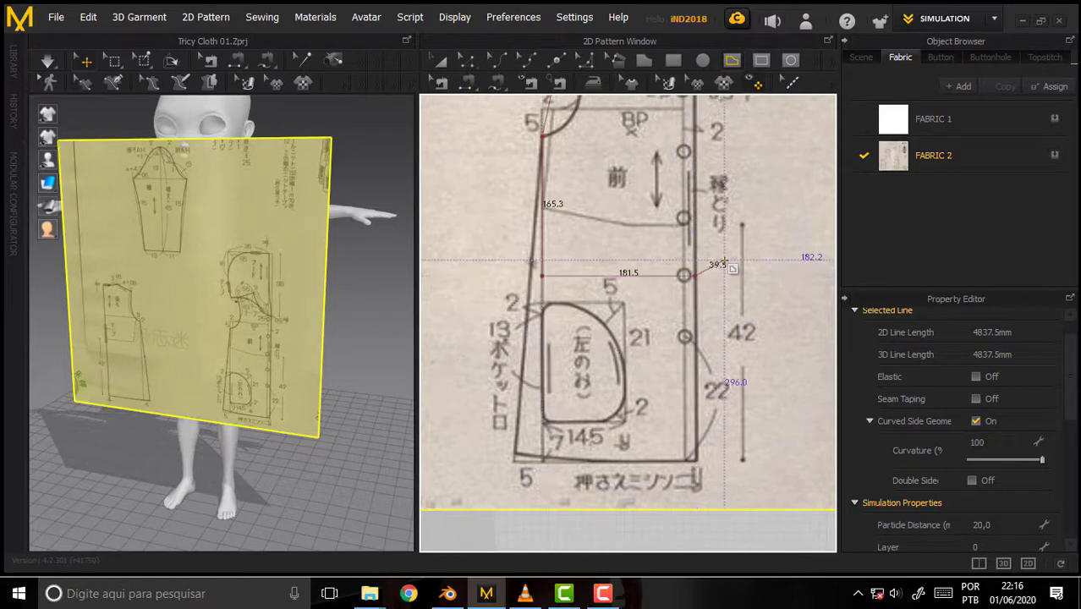
scroll(711, 271, "down", 2)
scroll(694, 279, "up", 2)
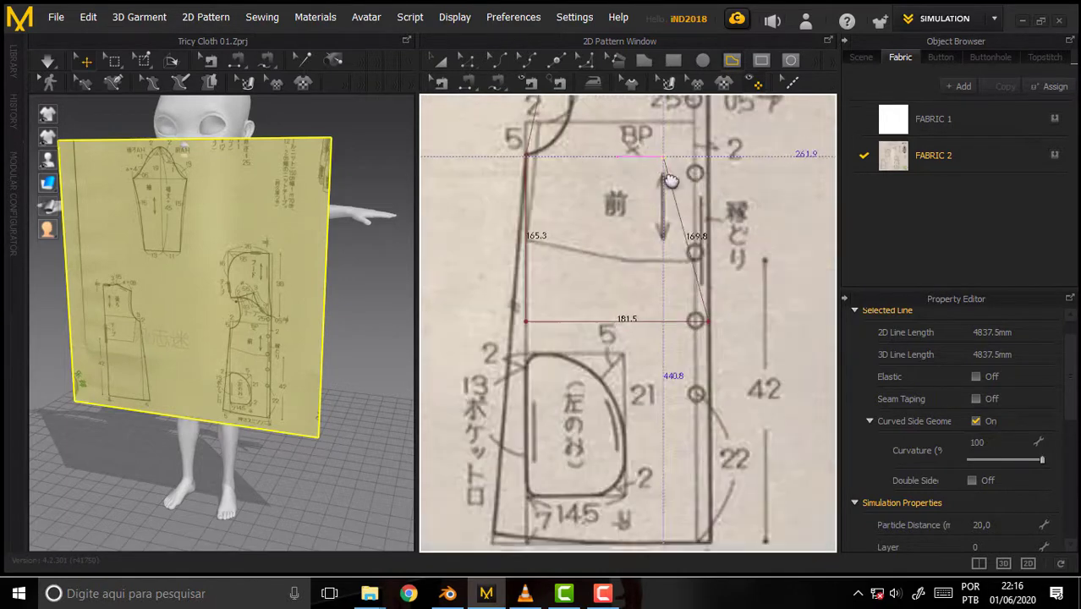
scroll(677, 288, "up", 2)
scroll(672, 300, "up", 1)
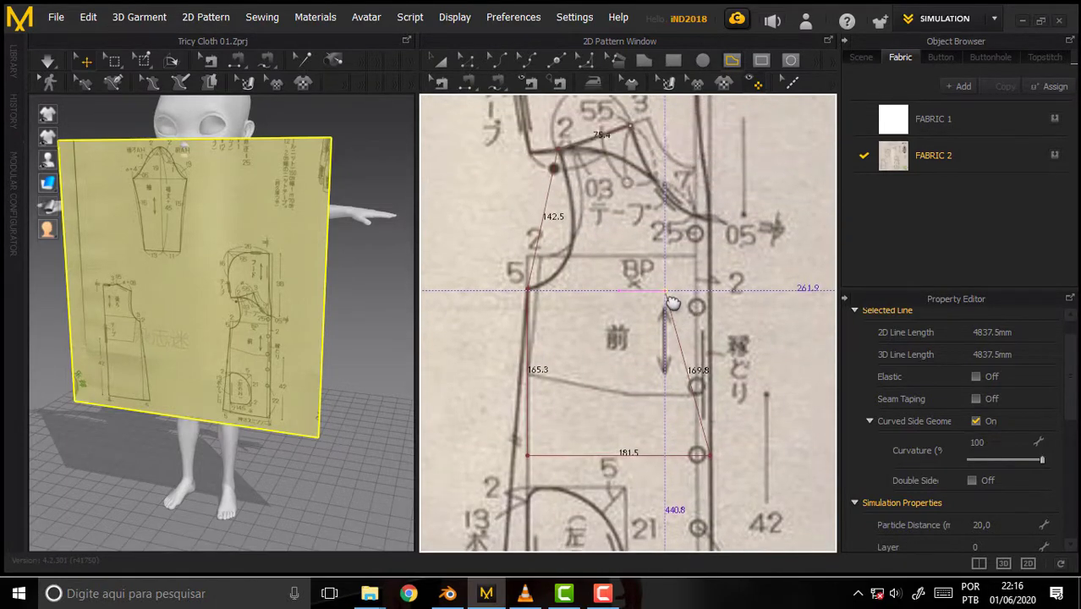
left_click(709, 218)
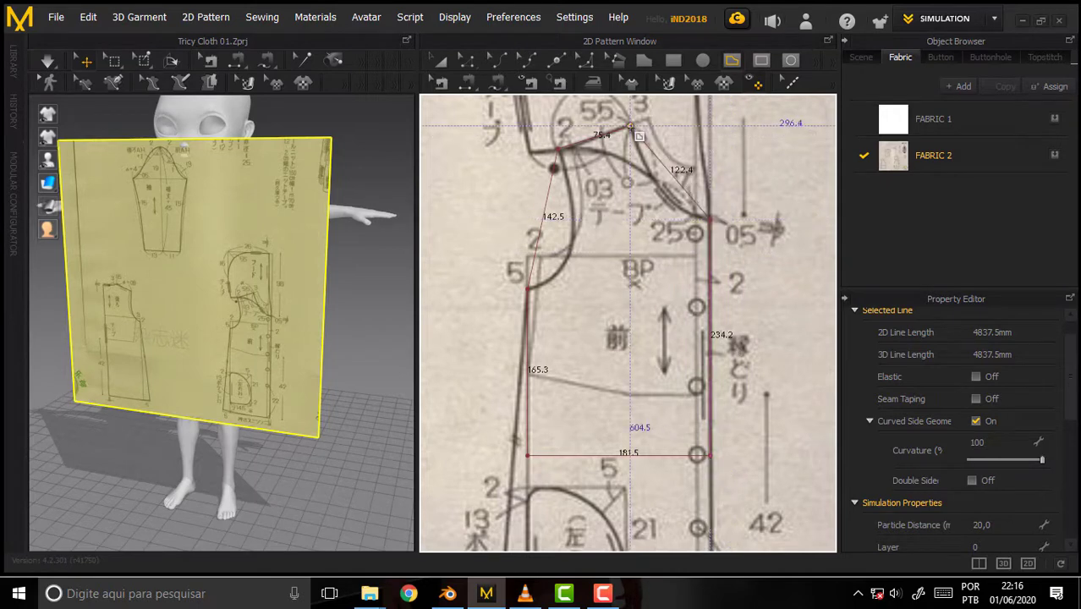
left_click(629, 126)
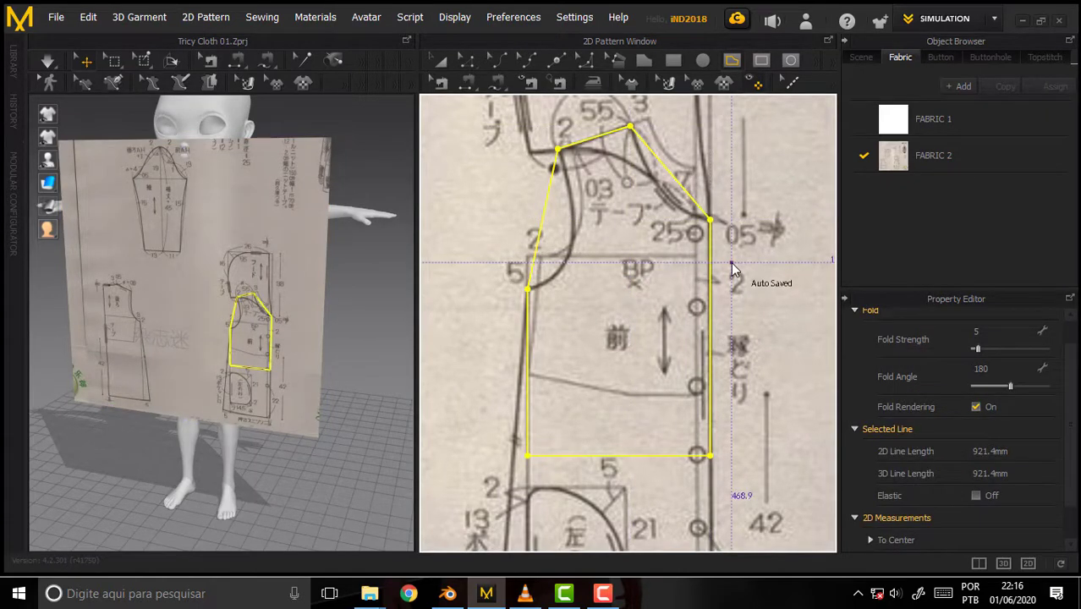
- Bend the neckline and armhole edges with curve points to follow the reference lines
scroll(711, 263, "up", 1)
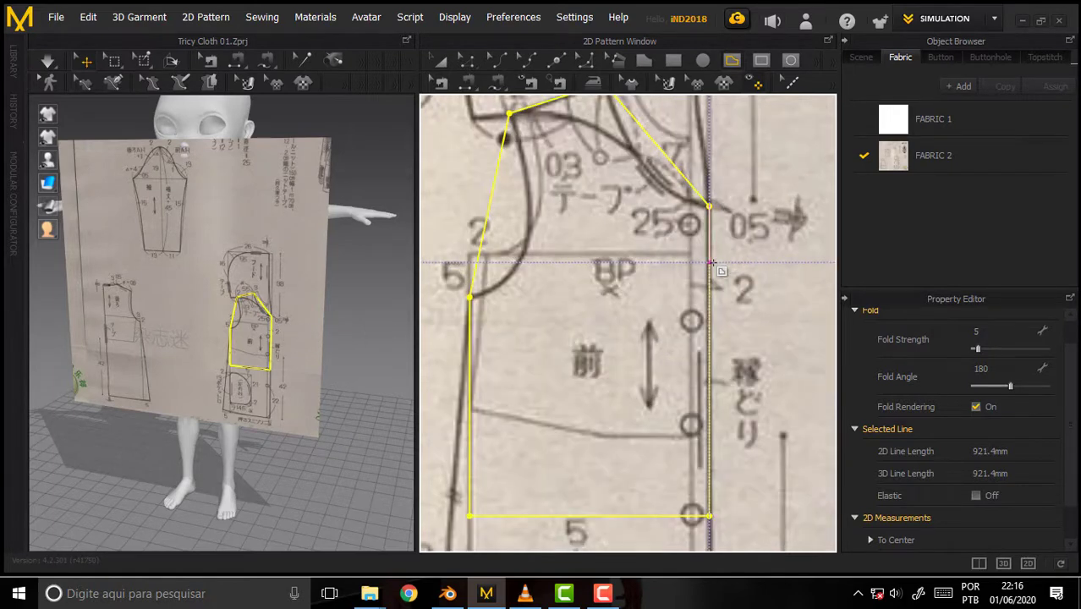
scroll(711, 263, "down", 2)
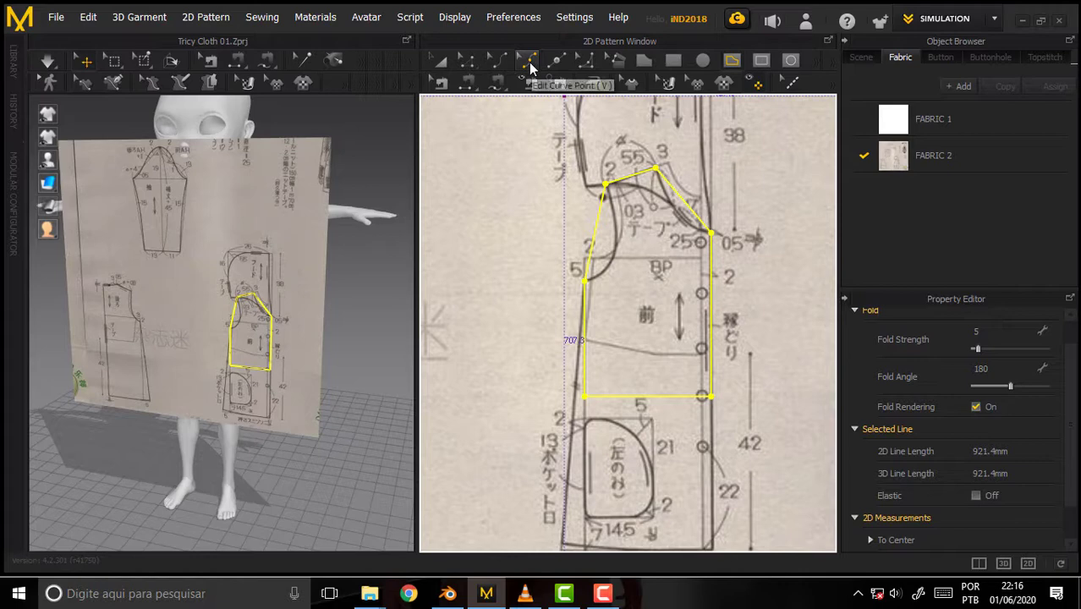
left_click(528, 63)
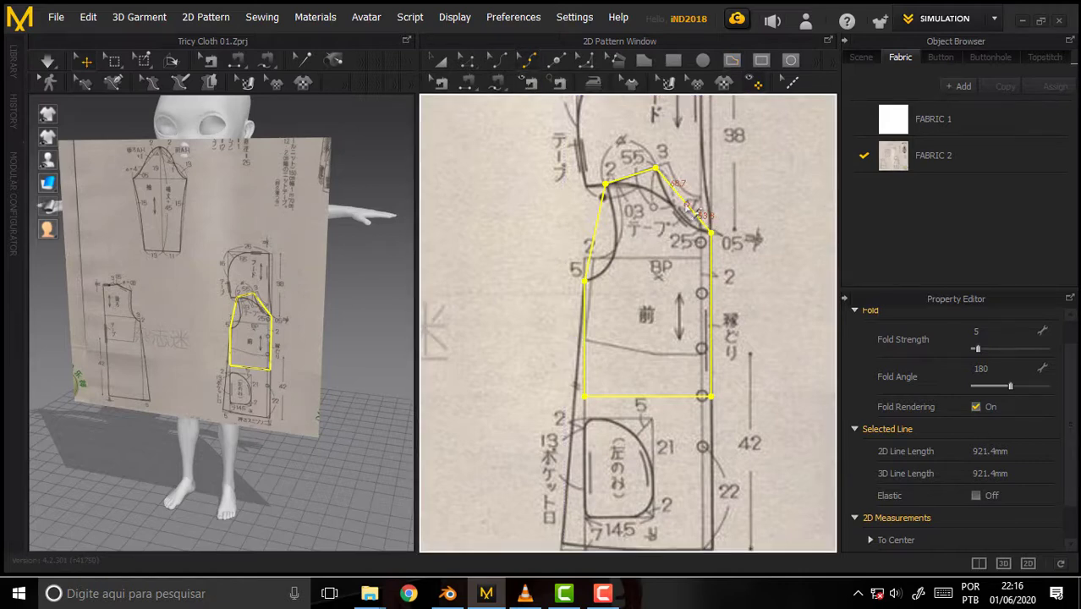
mouse_move(682, 207)
left_mouse_down()
mouse_move(686, 220)
mouse_move(680, 214)
left_mouse_up()
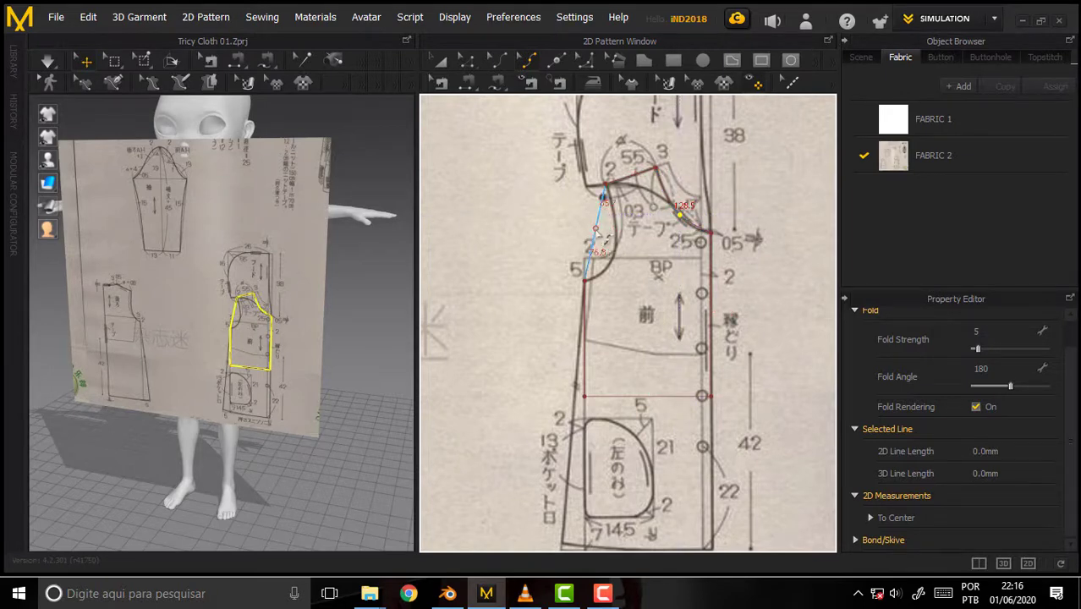
mouse_move(615, 243)
left_mouse_down()
mouse_move(624, 251)
mouse_move(622, 239)
mouse_move(622, 270)
left_mouse_up()
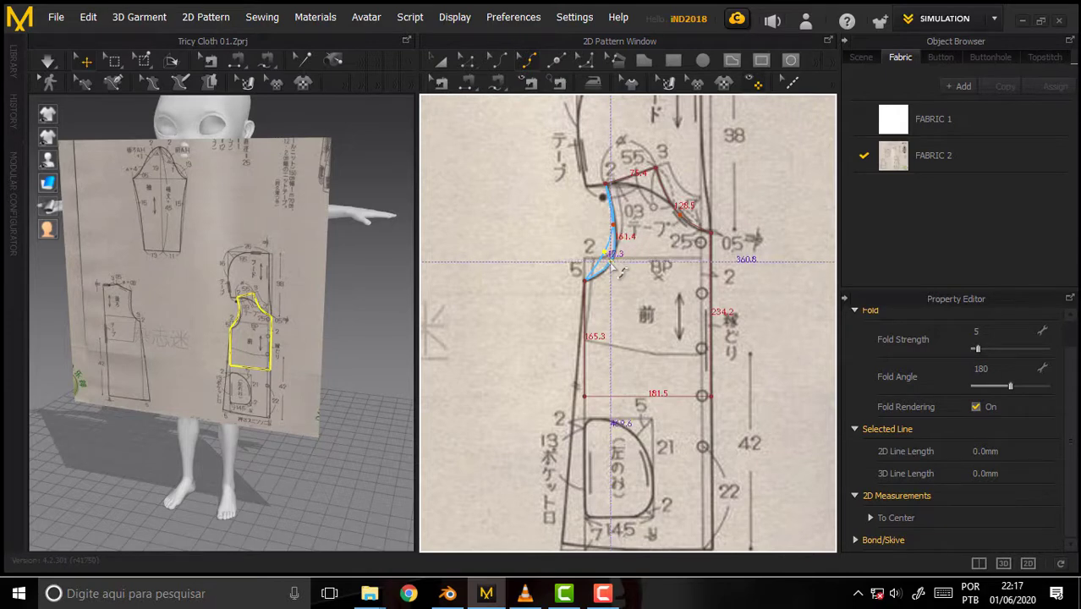
left_click_drag(616, 268, 628, 231)
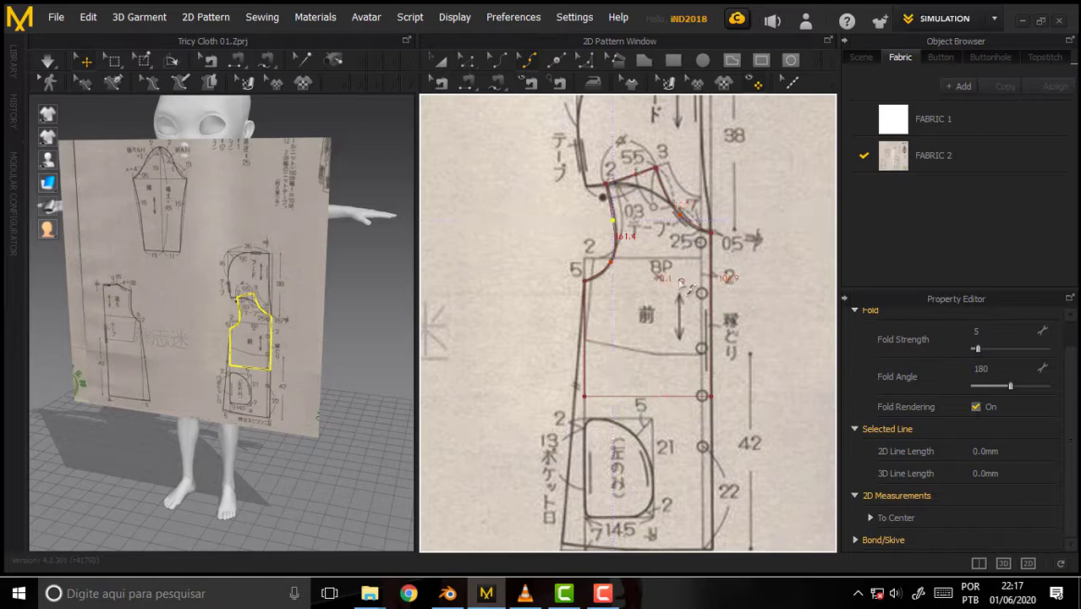
- Pan over to inspect the back bodice drawing, then recentre the front bodice piece
scroll(656, 284, "up", 2)
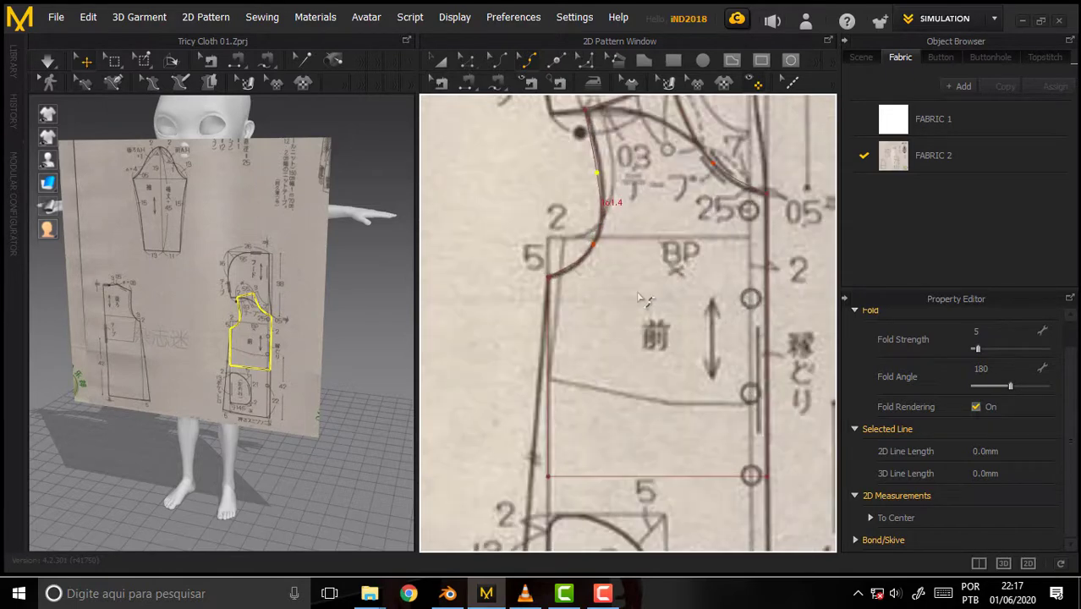
scroll(644, 299, "down", 3)
scroll(643, 300, "down", 1)
scroll(641, 301, "up", 1)
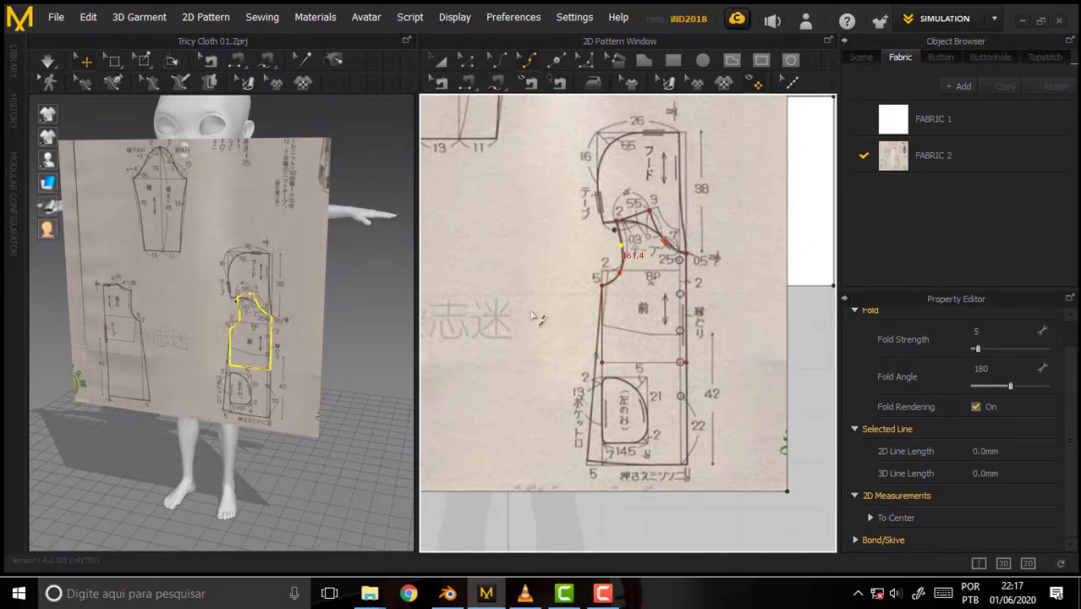
mouse_move(520, 306)
middle_mouse_down()
mouse_move(683, 266)
mouse_move(677, 277)
middle_mouse_up()
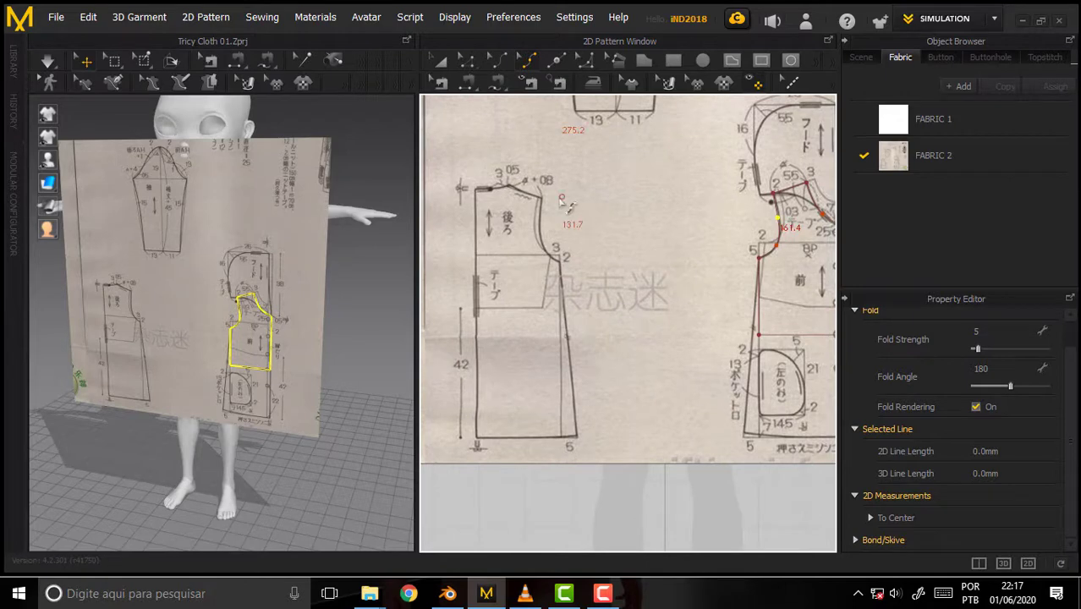
scroll(565, 203, "down", 3)
scroll(565, 203, "up", 3)
scroll(702, 285, "up", 1)
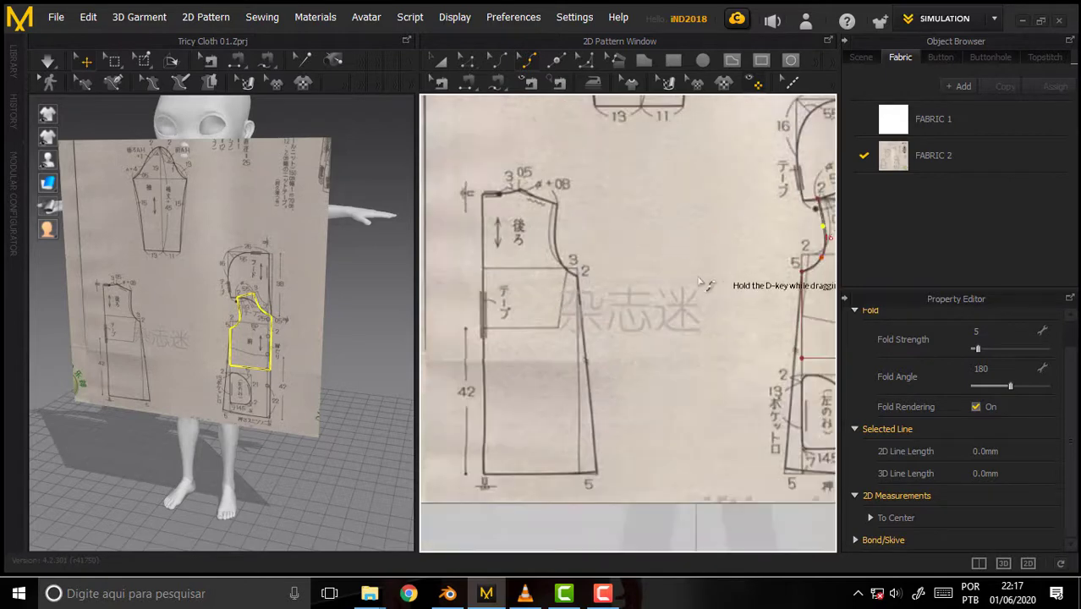
mouse_move(702, 285)
middle_mouse_down()
mouse_move(507, 302)
mouse_move(500, 261)
middle_mouse_up()
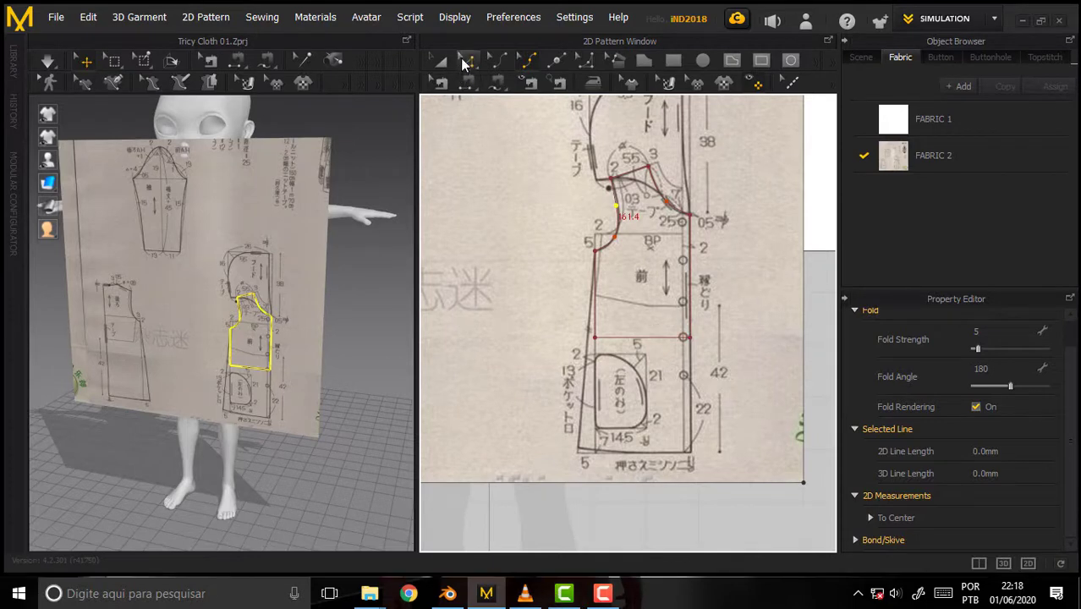
- Select the traced front bodice and convert it to baseline on the reference sheet
left_click(464, 66)
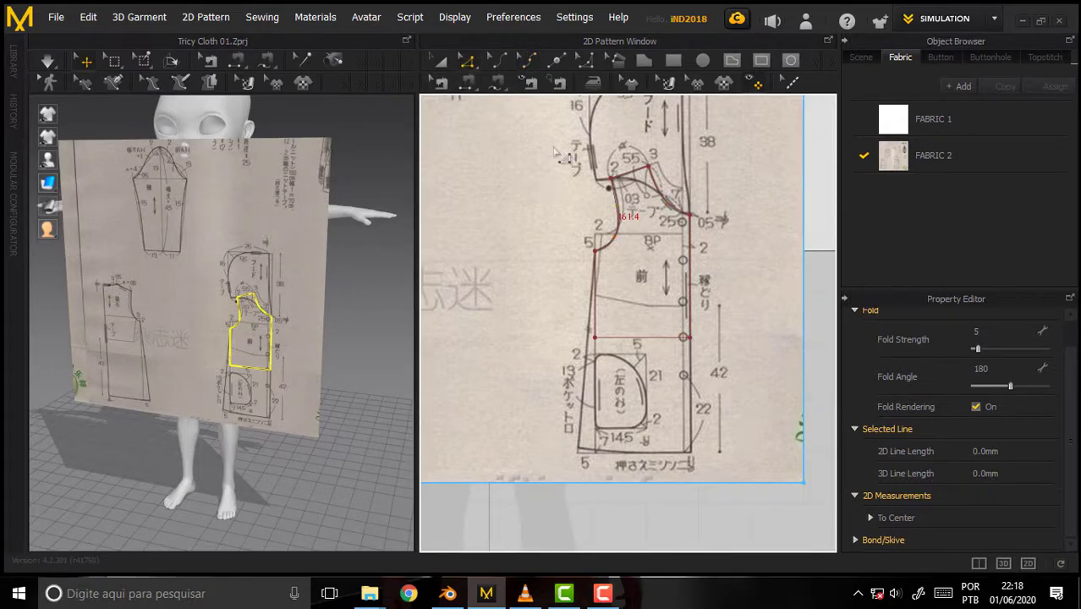
left_click(692, 326)
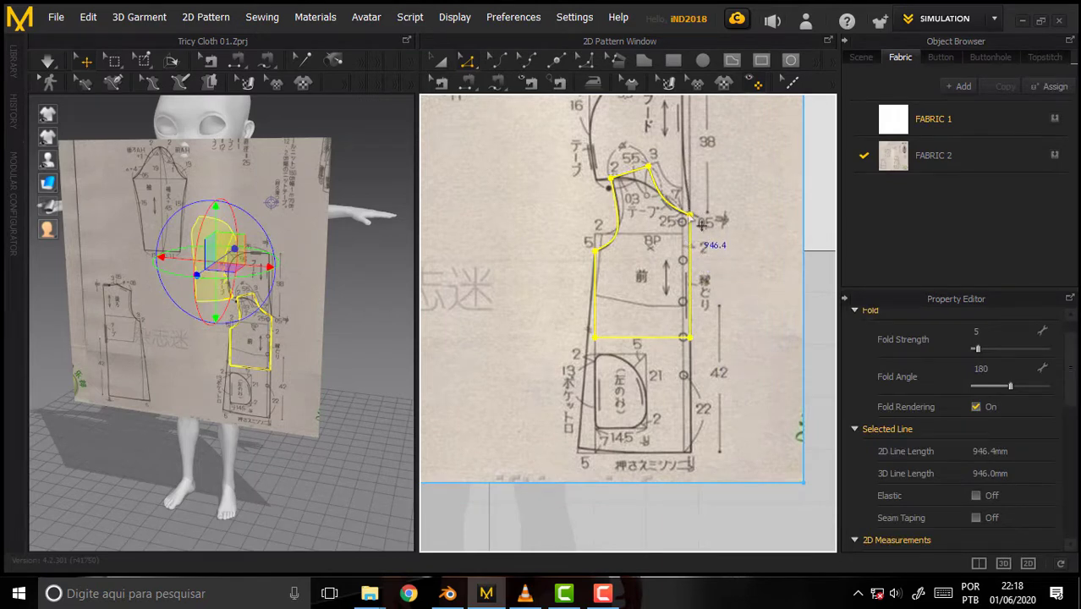
right_click(690, 218)
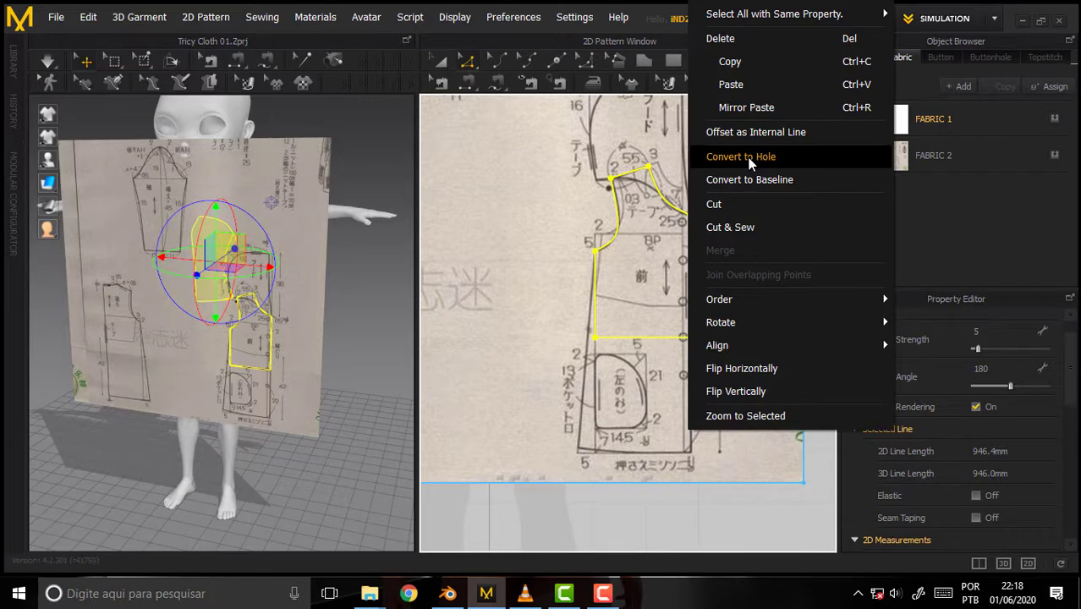
right_click(611, 182)
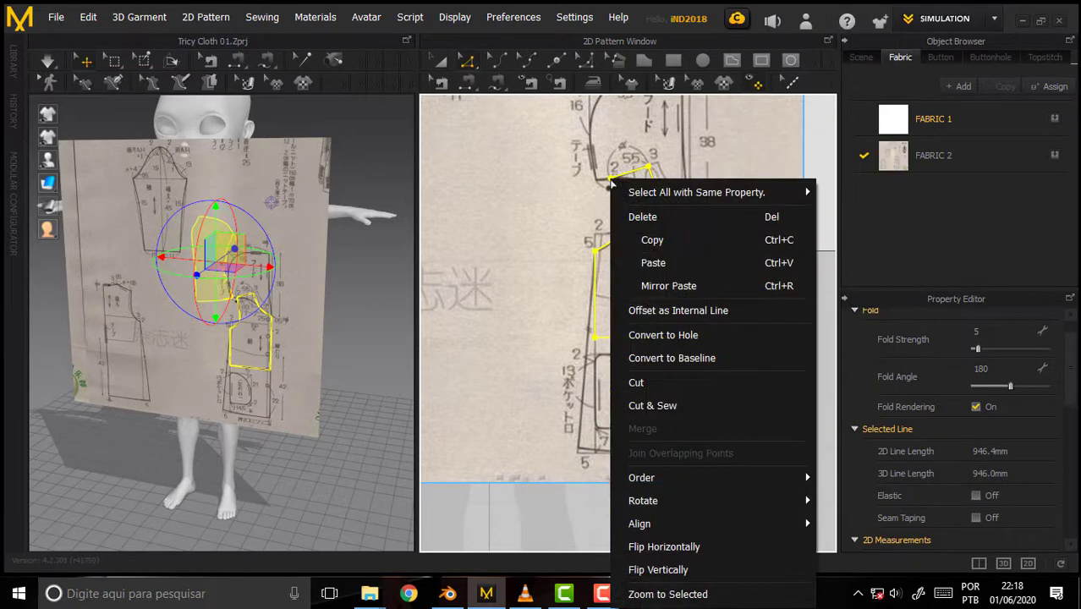
left_click(652, 311)
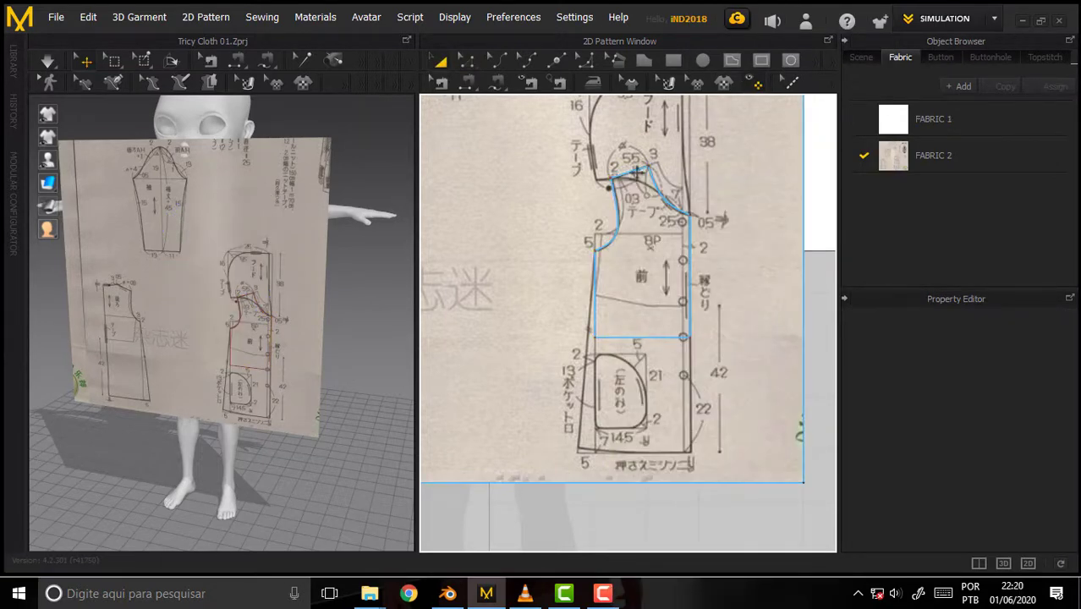
- Check the converted lines, such as the 75.4mm neckline, then select and deselect the reference sheet
left_click(468, 61)
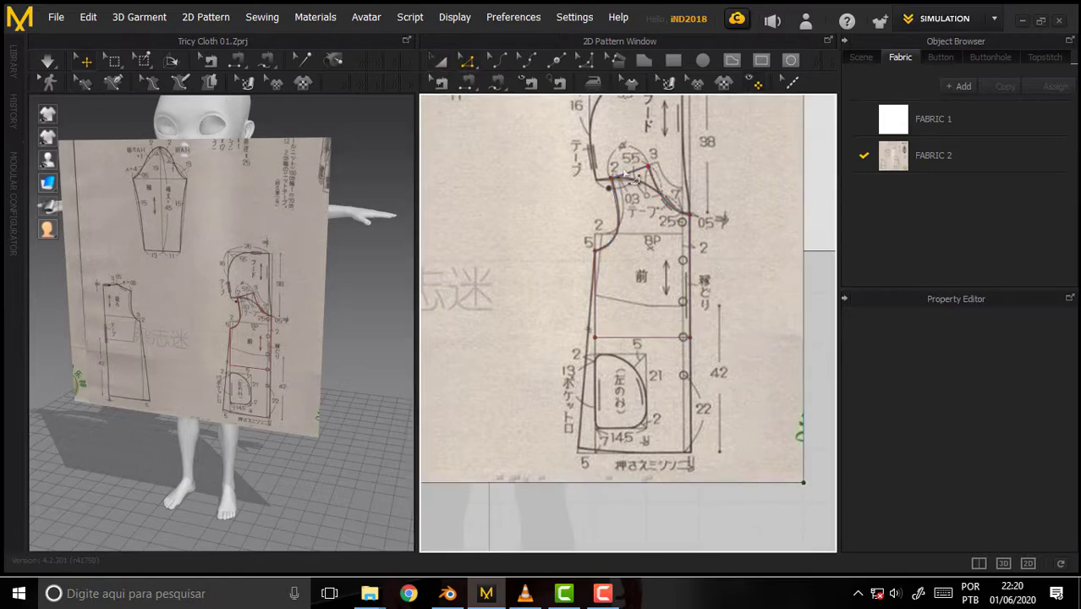
left_click(624, 176)
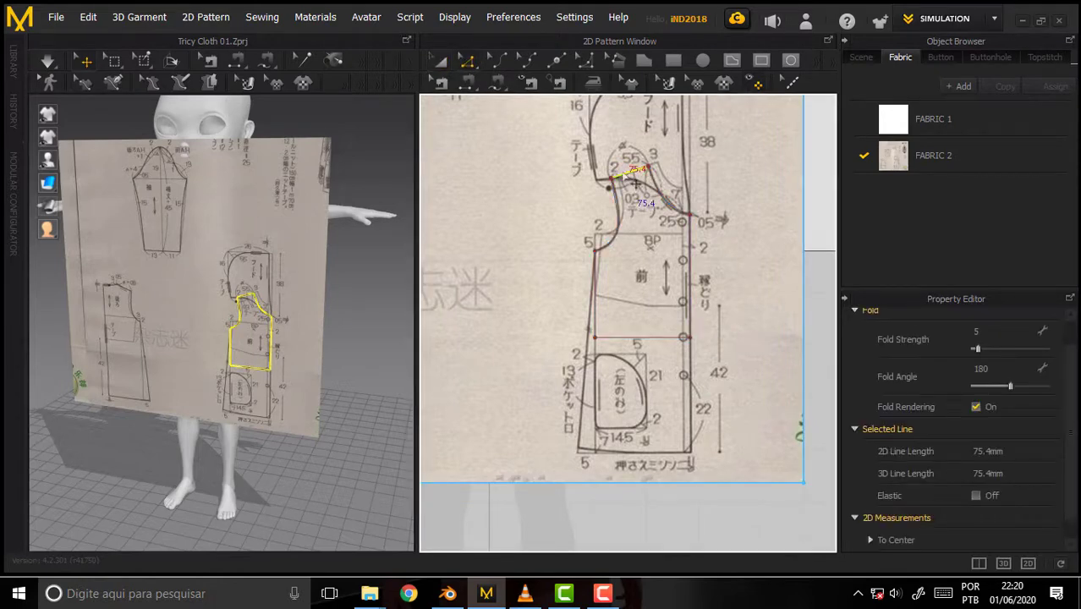
right_click(623, 175)
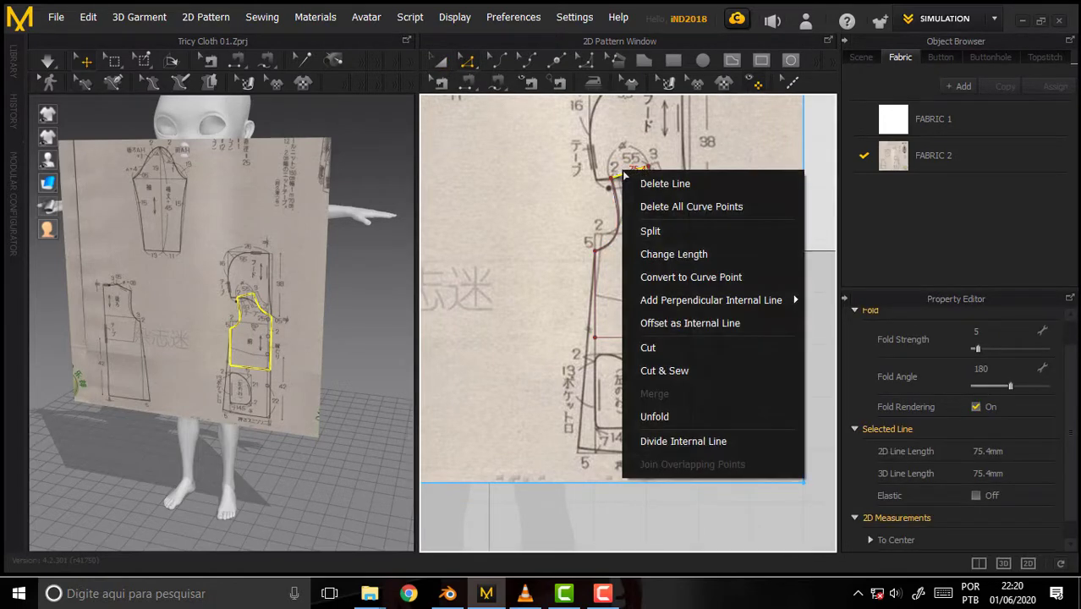
left_click(553, 209)
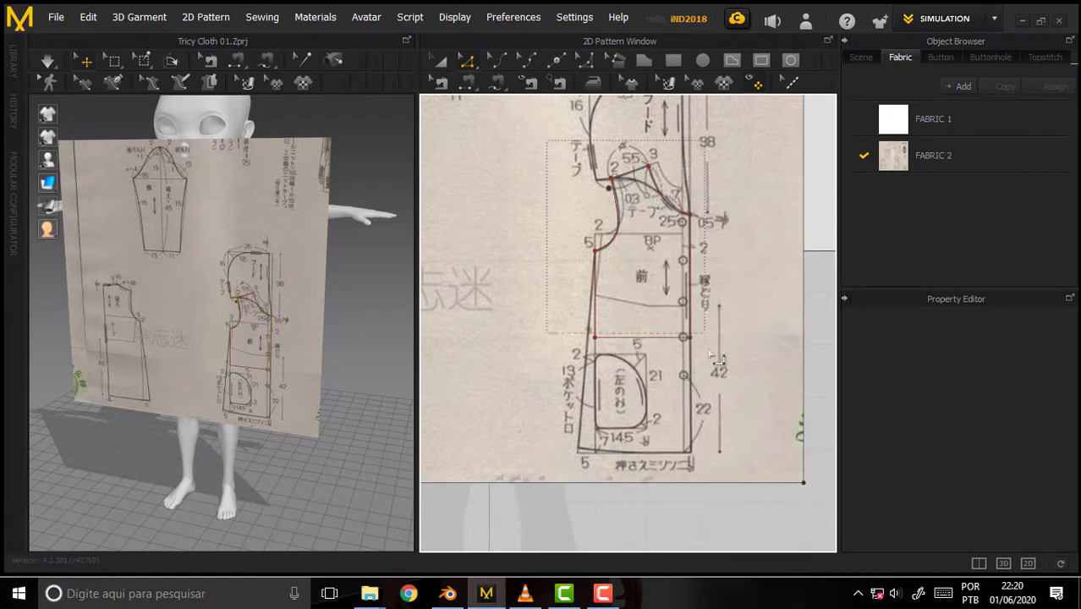
left_click(687, 254)
right_click(646, 170)
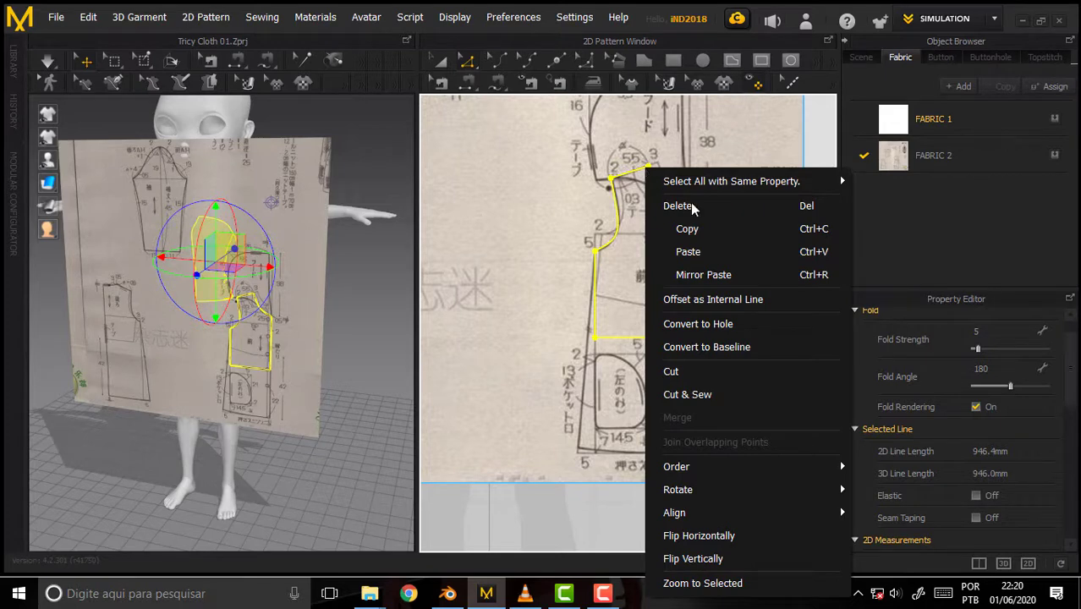
left_click(441, 63)
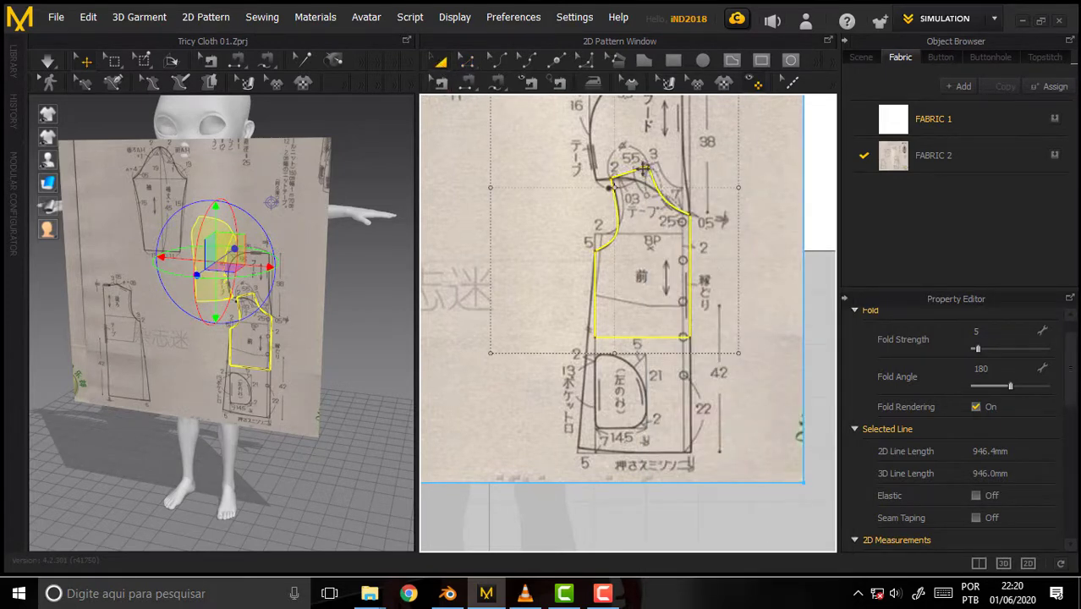
right_click(633, 172)
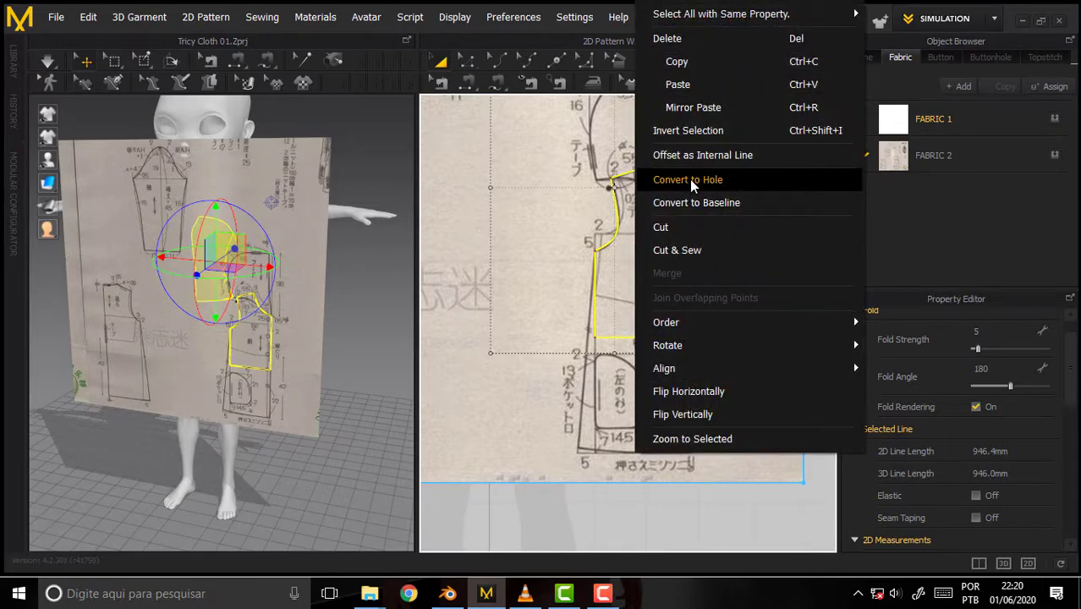
left_click(559, 172)
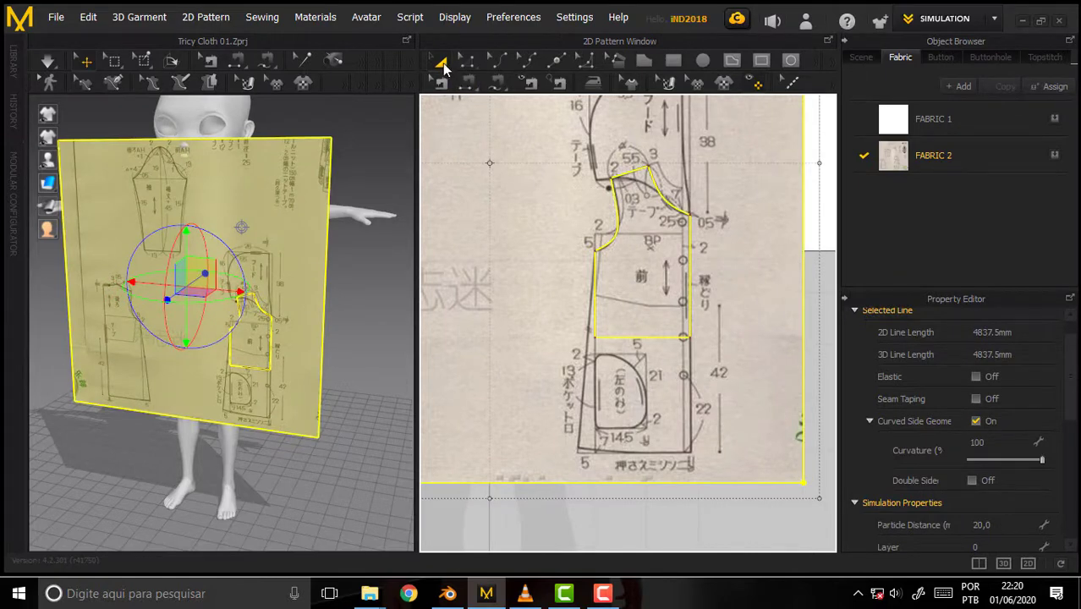
left_click(633, 483)
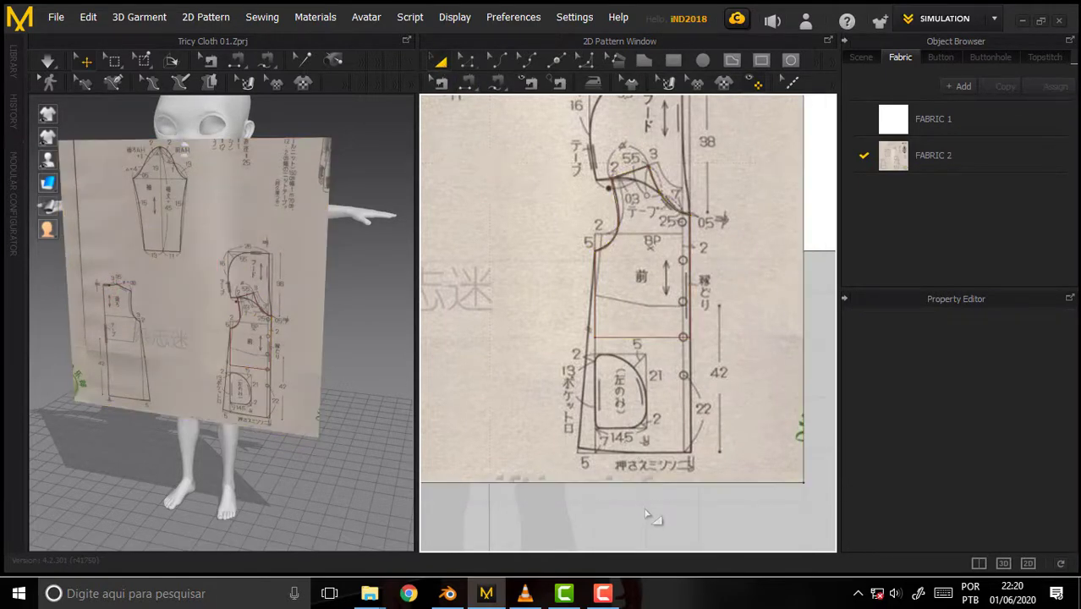
- Clone the bodice baseline as a new pattern and place it right of the sheet
right_click(614, 178)
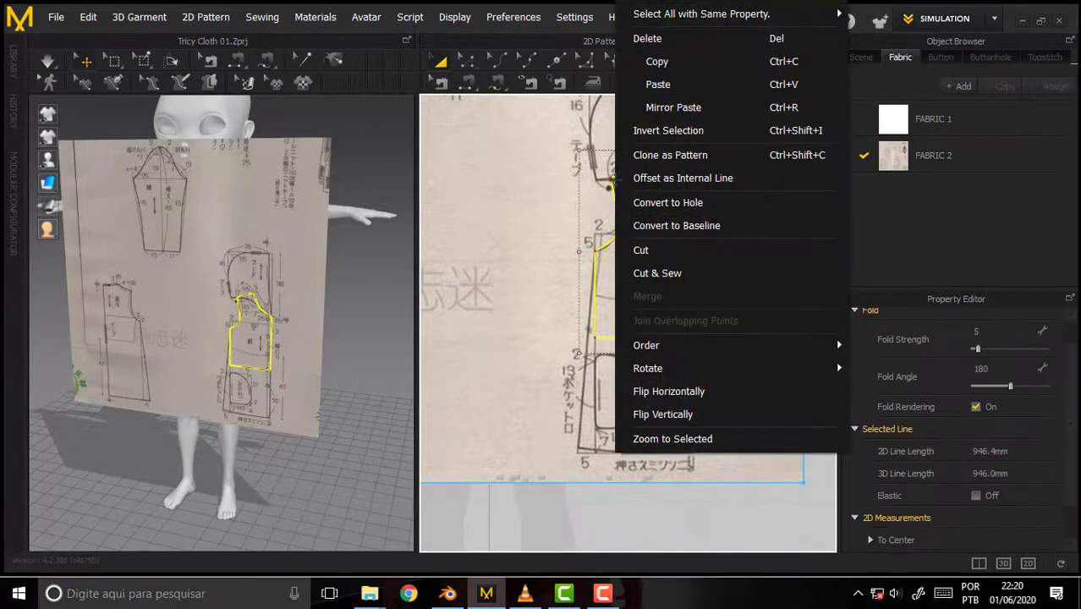
left_click(669, 154)
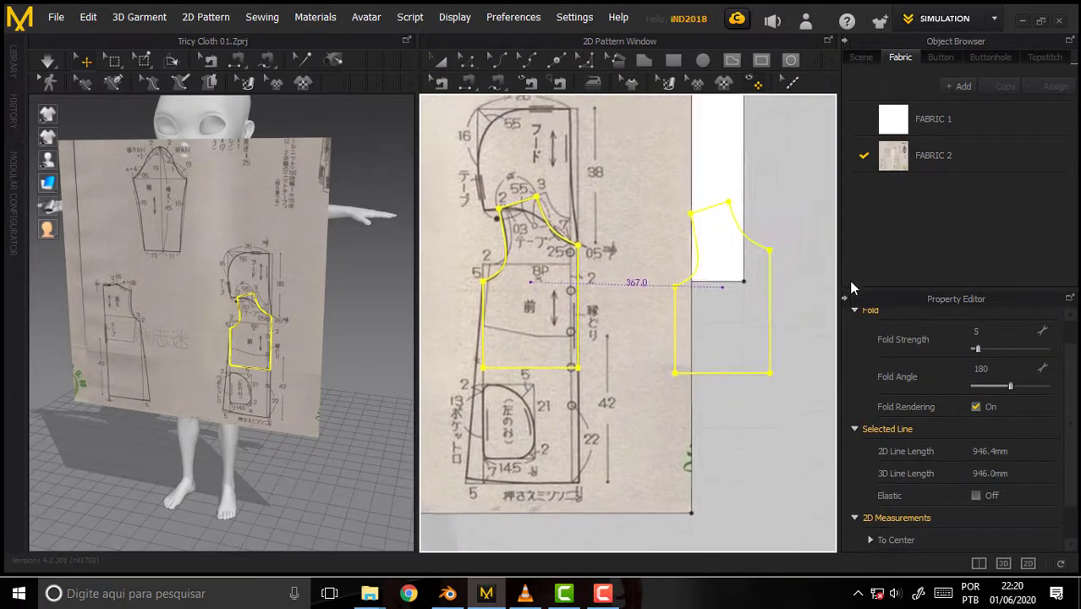
left_click(770, 313)
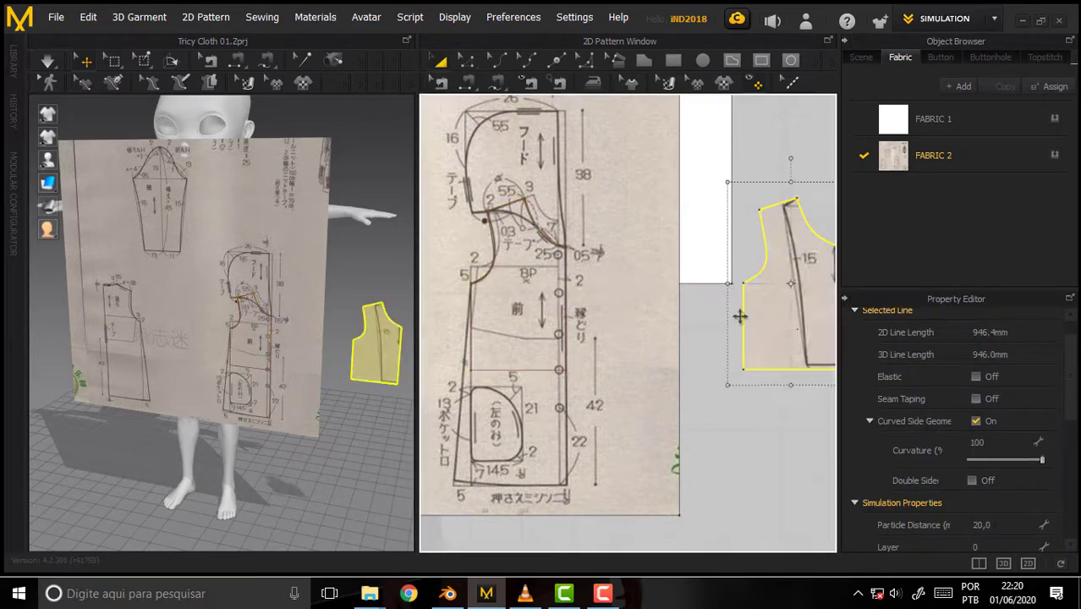
scroll(736, 310, "up", 3)
scroll(738, 313, "down", 5)
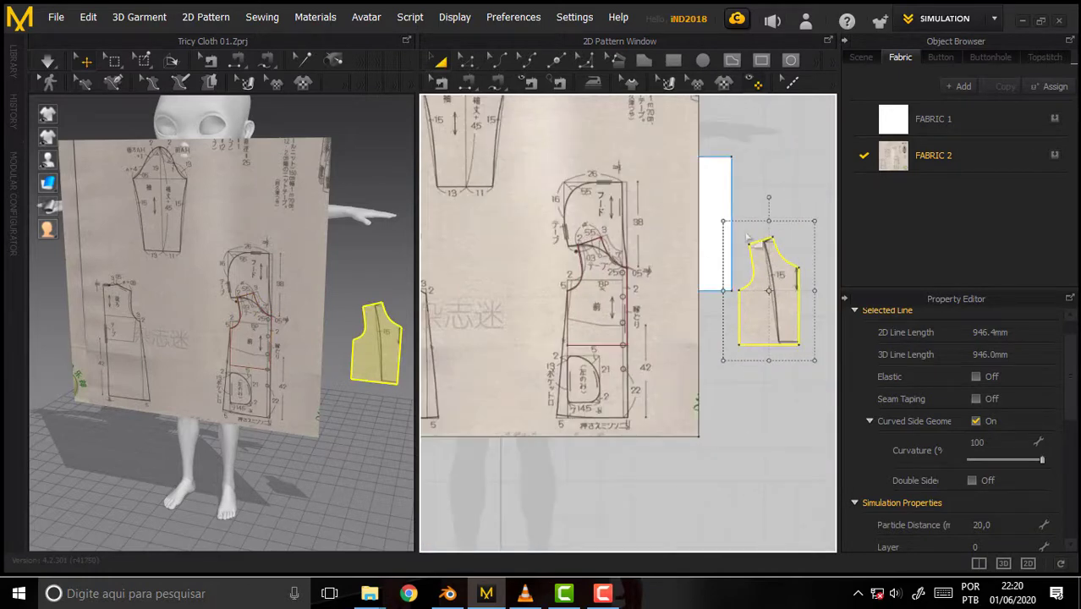
scroll(719, 253, "down", 2)
scroll(703, 192, "up", 2)
scroll(703, 192, "up", 2)
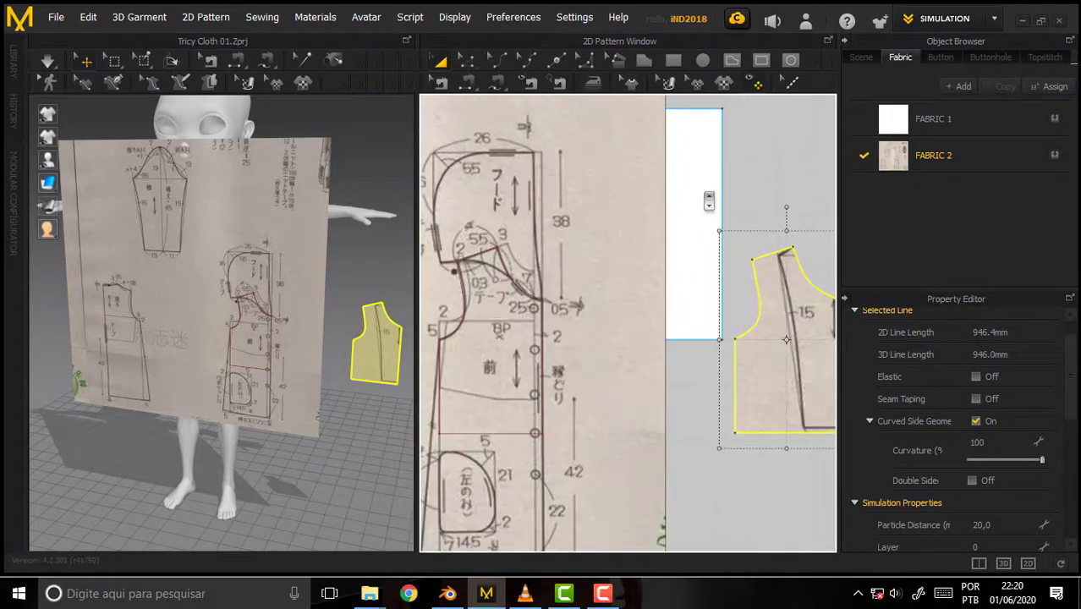
scroll(703, 192, "down", 3)
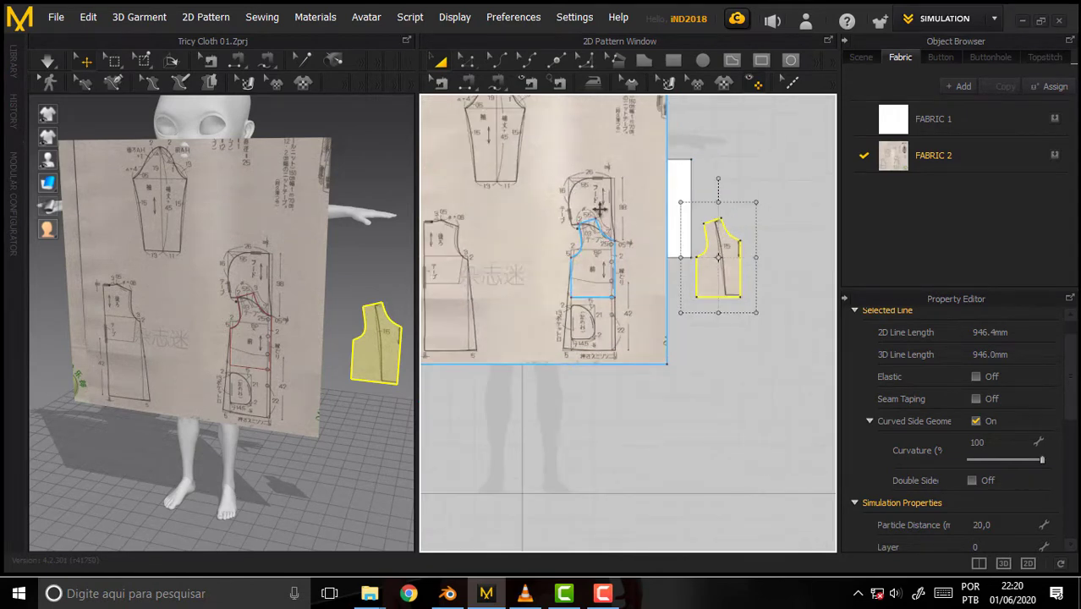
scroll(601, 209, "up", 2)
scroll(603, 214, "up", 2)
scroll(605, 219, "down", 3)
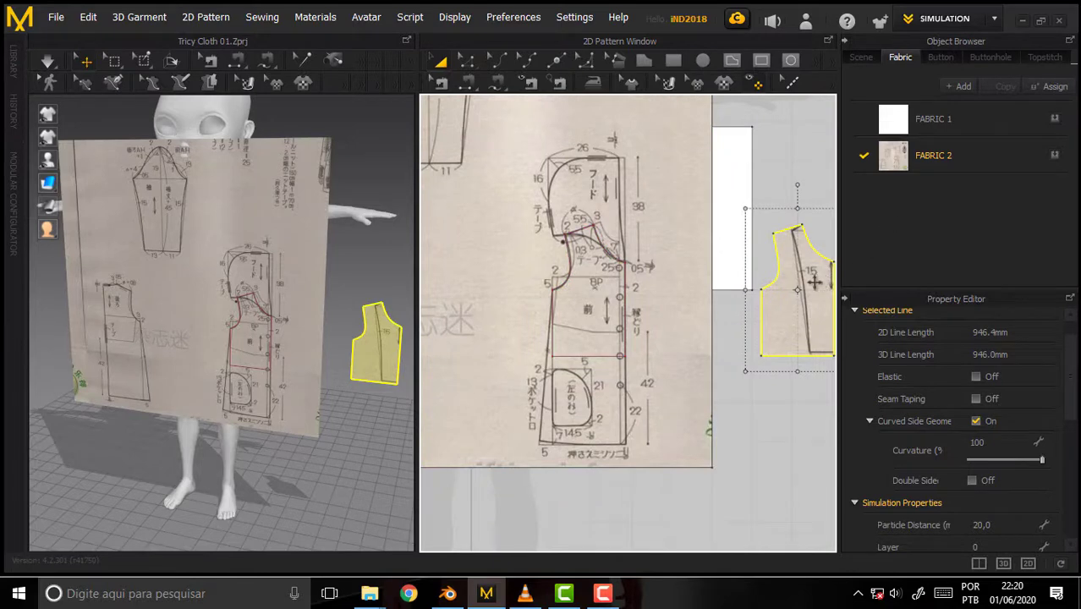
- Apply FABRIC 1 to the new bodice piece
left_click(931, 118)
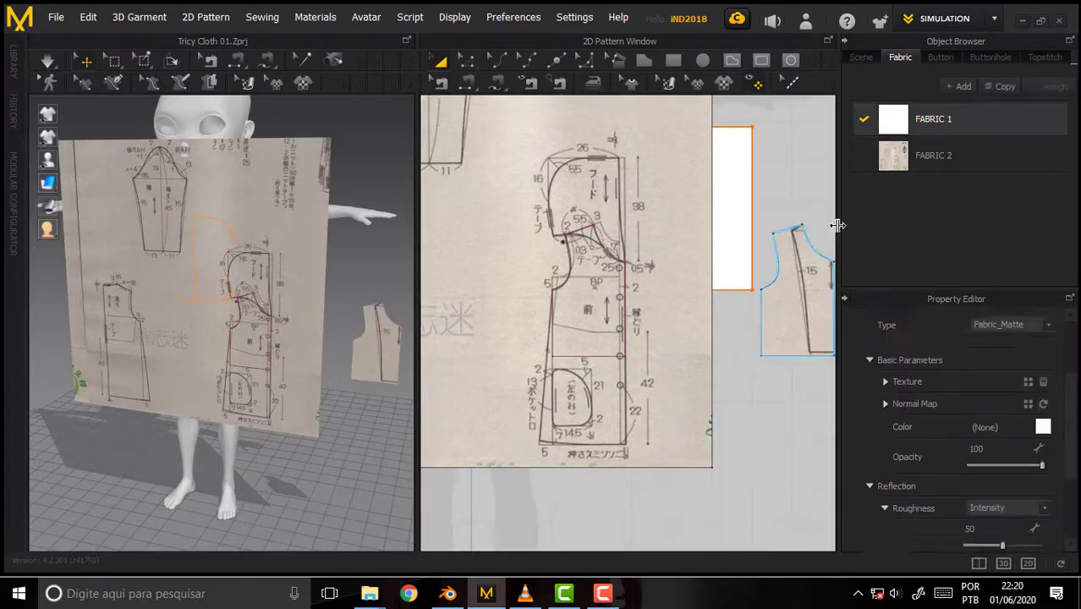
left_click_drag(915, 123, 789, 319)
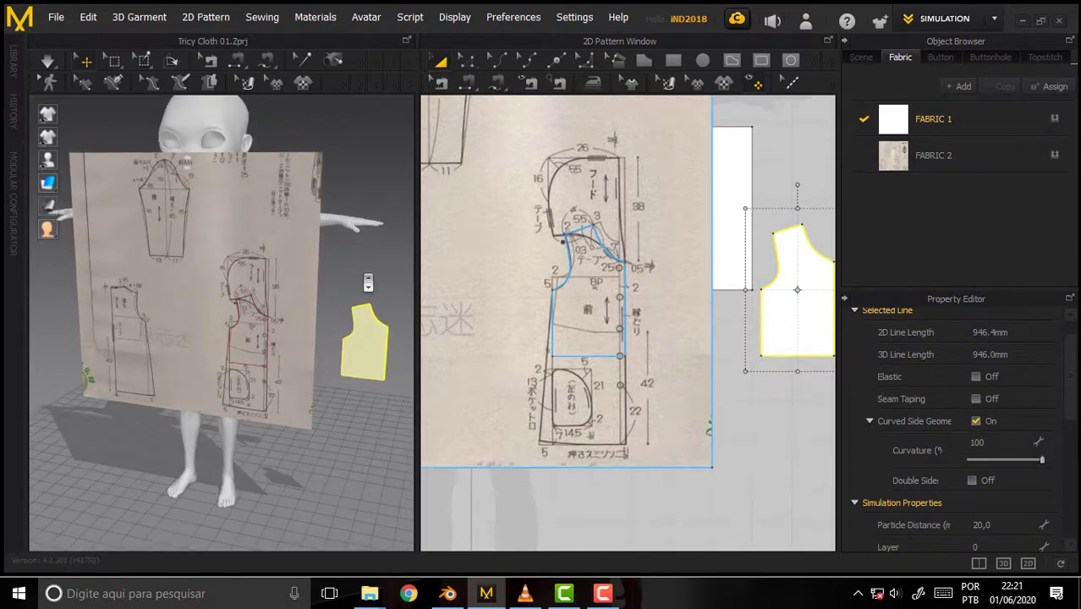
right_click_drag(366, 288, 309, 255)
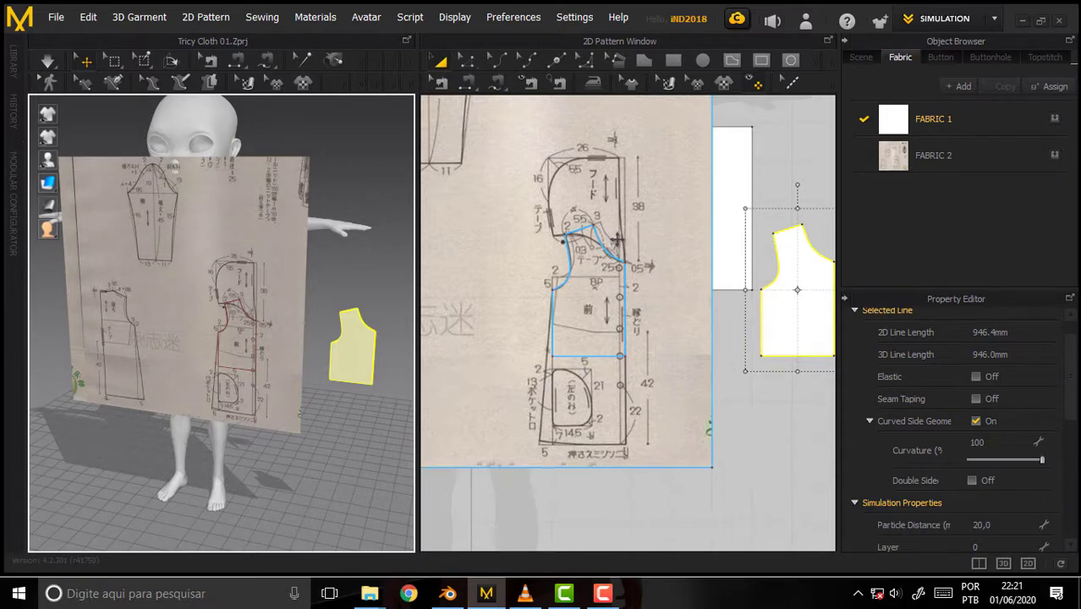
- With the Polygon tool, place points along the hood's top, curved back and side
scroll(616, 243, "up", 1)
scroll(617, 241, "up", 1)
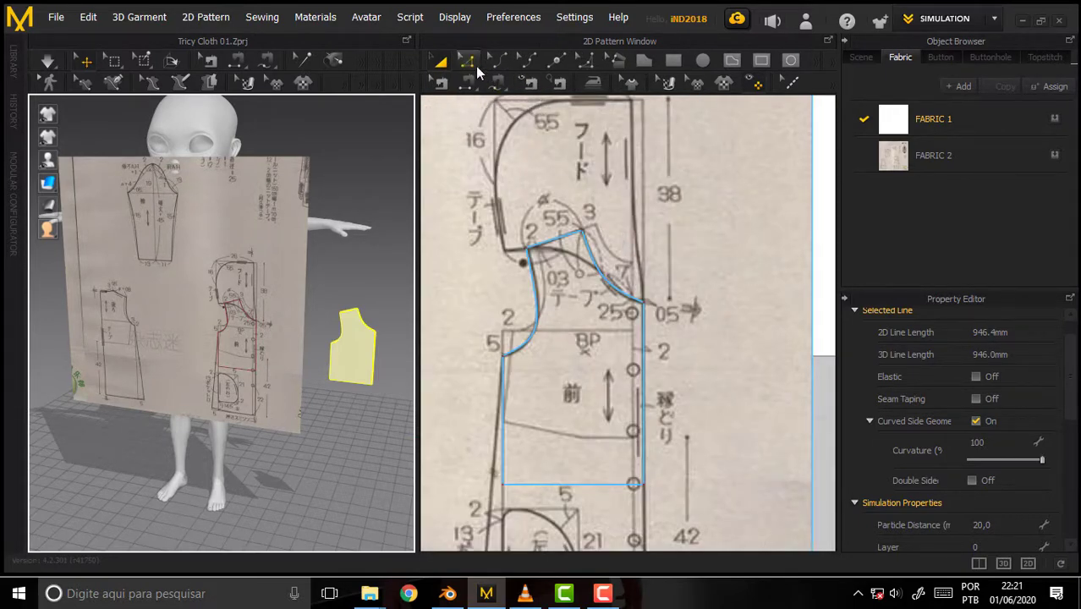
left_click(645, 65)
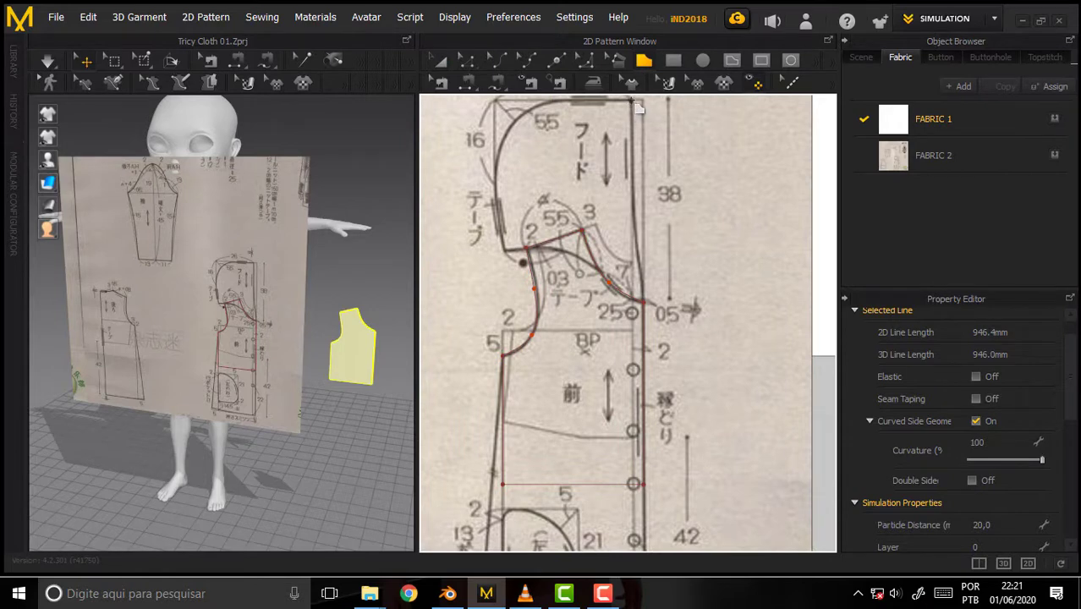
left_click(633, 100)
left_click(568, 99)
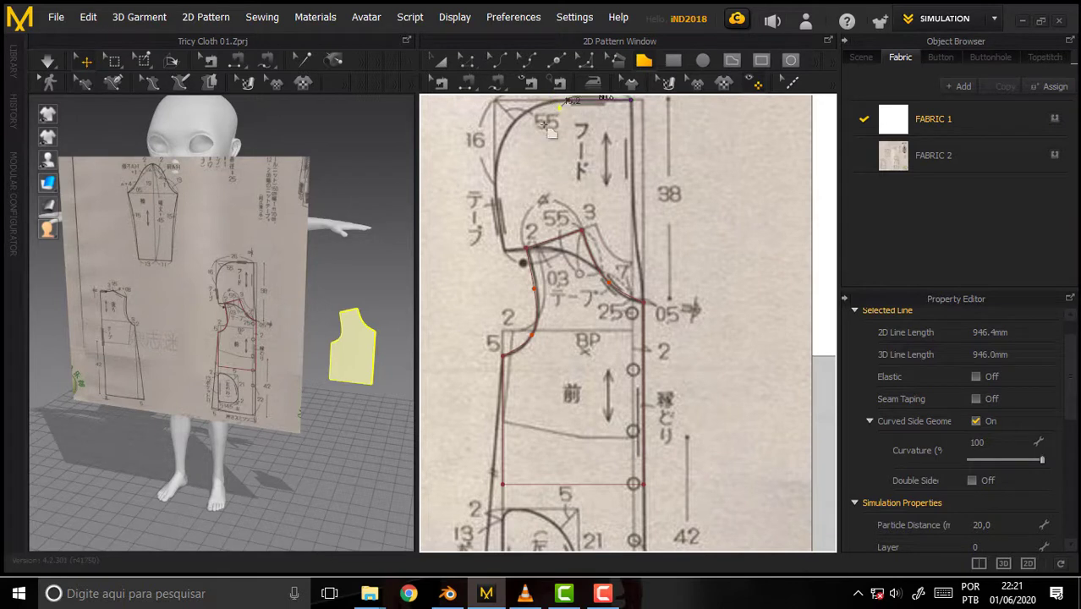
left_click(493, 178)
left_click(508, 250)
- Add the neckline and front-edge points, close the hood outline at its start, and deselect
left_click(503, 248)
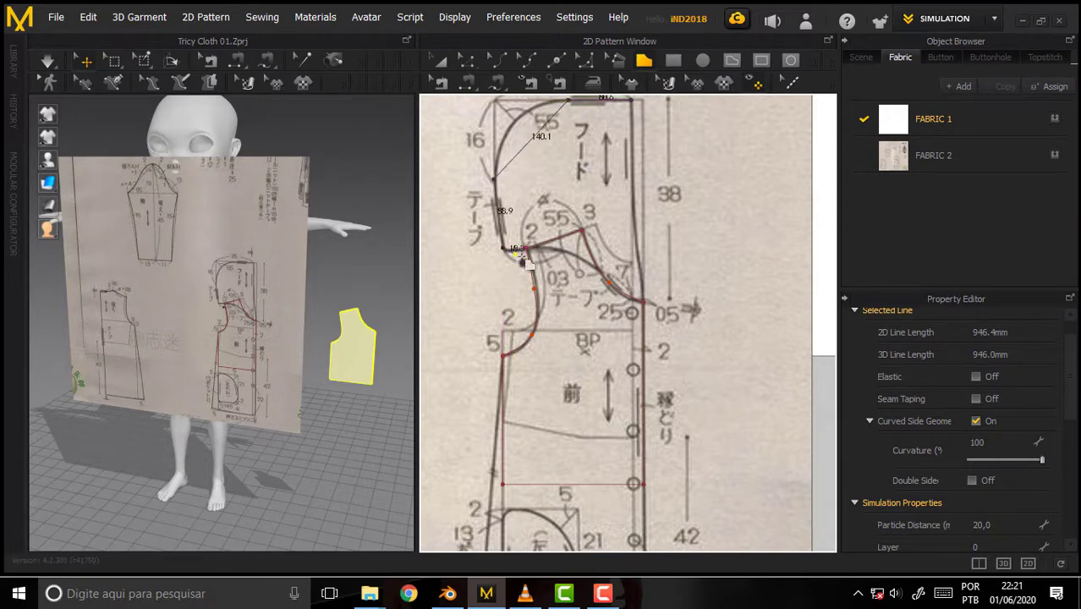
left_click(592, 261)
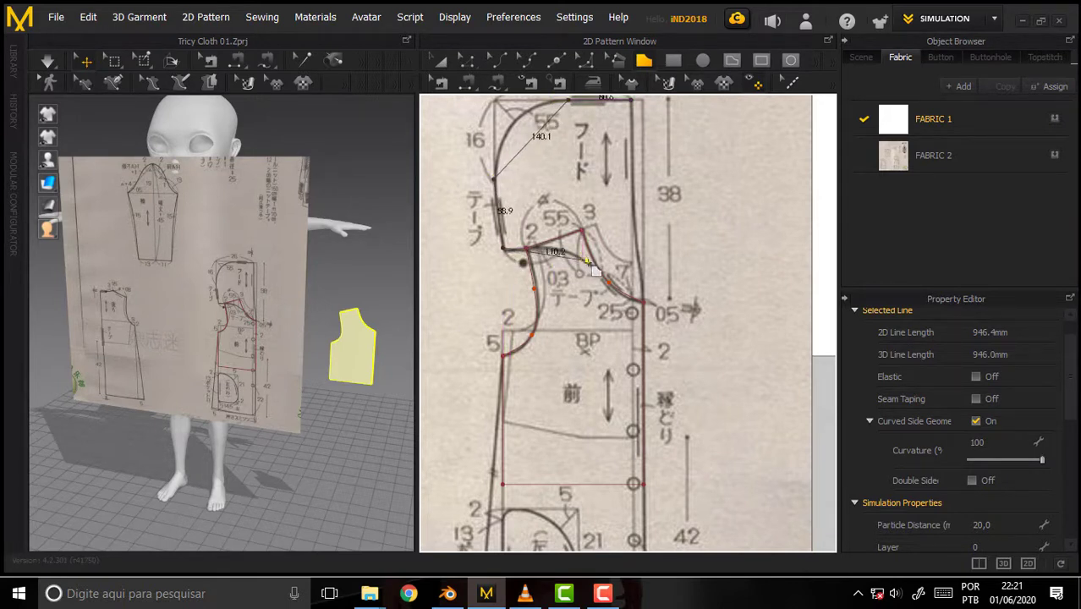
left_click(643, 303)
left_click(630, 191)
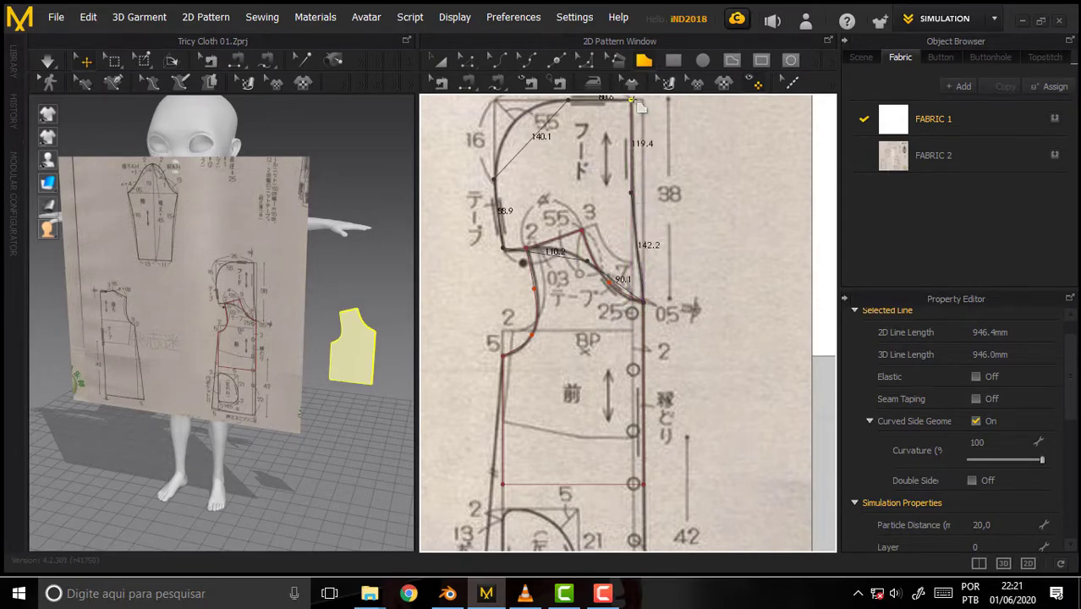
left_click(632, 99)
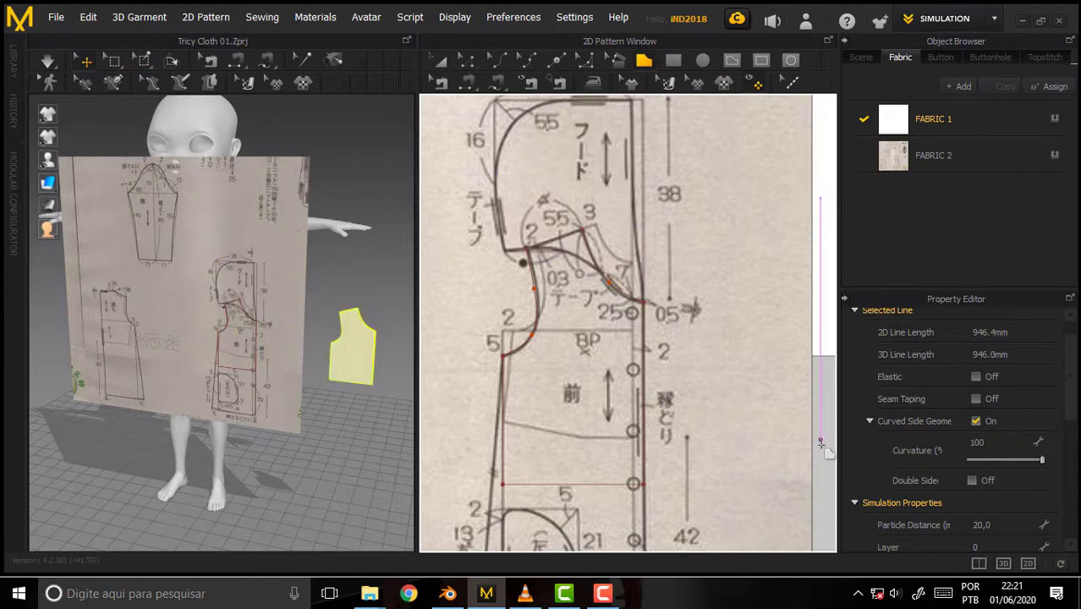
left_click(374, 267)
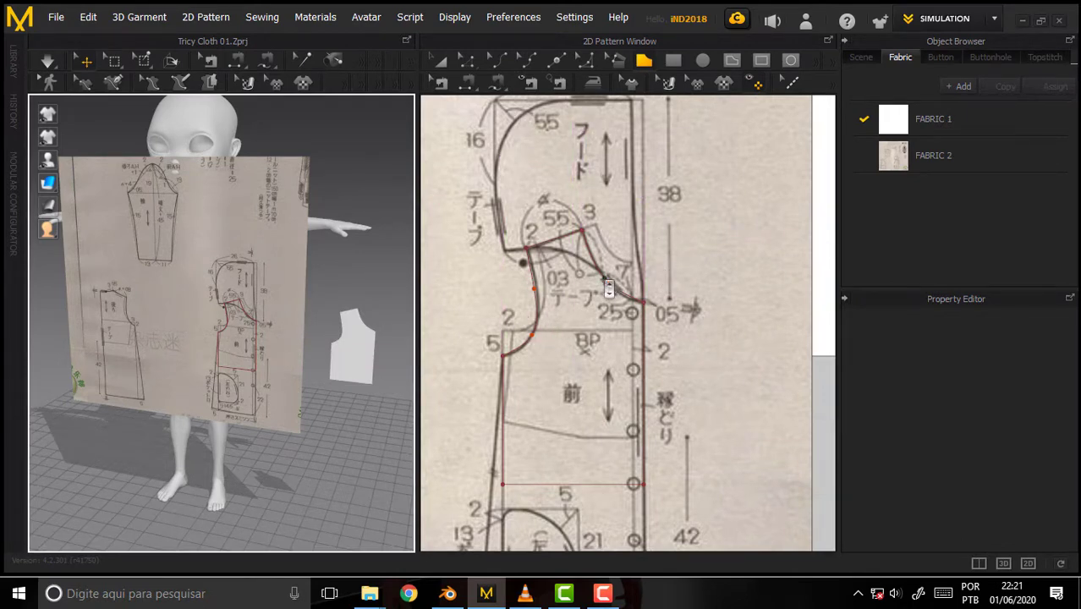
- Trace the hood outline corners over the reference drawing as a closed polygon pattern piece
scroll(609, 290, "down", 2)
scroll(609, 284, "down", 2)
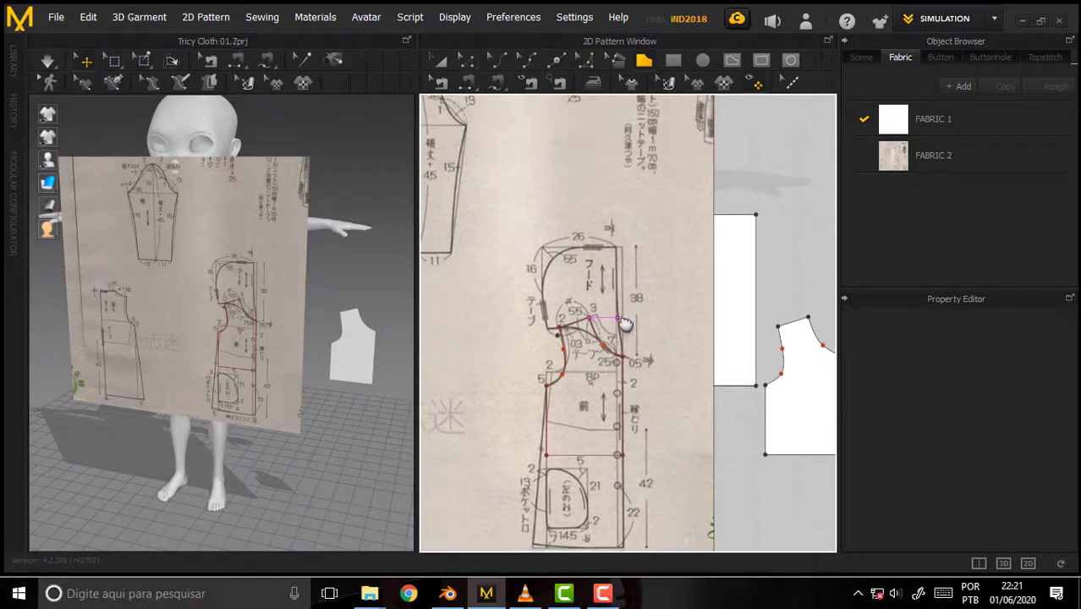
scroll(625, 325, "down", 2)
scroll(616, 306, "up", 5)
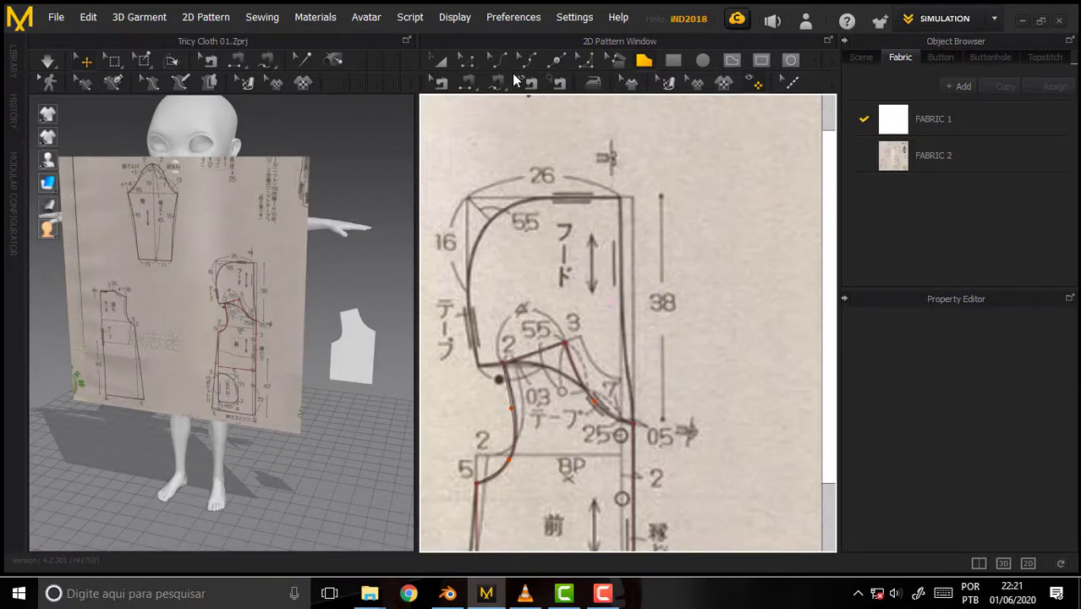
left_click(465, 64)
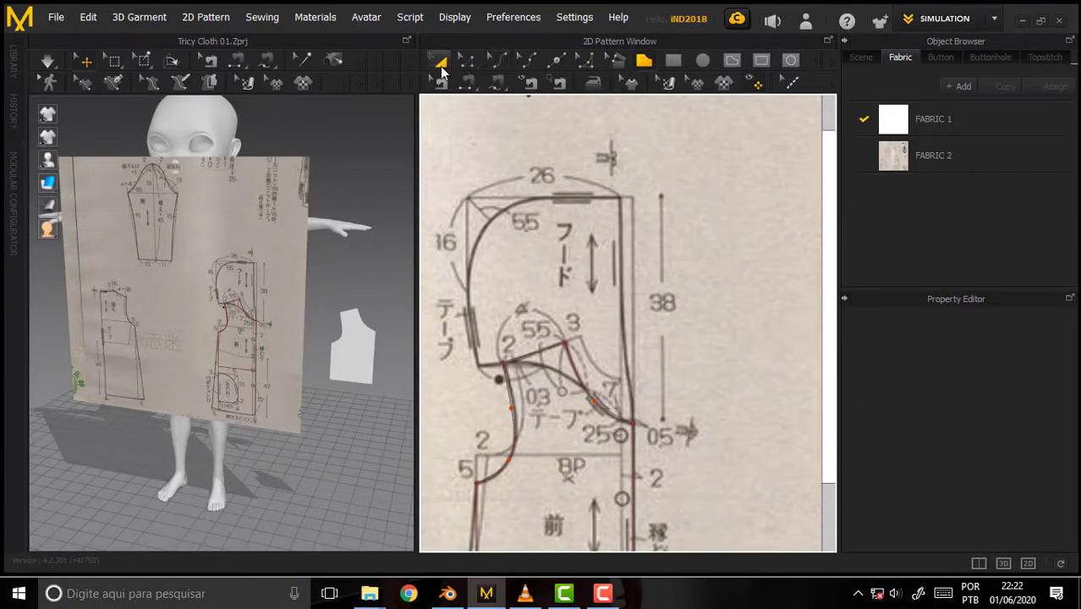
left_click(555, 163)
key("Escape")
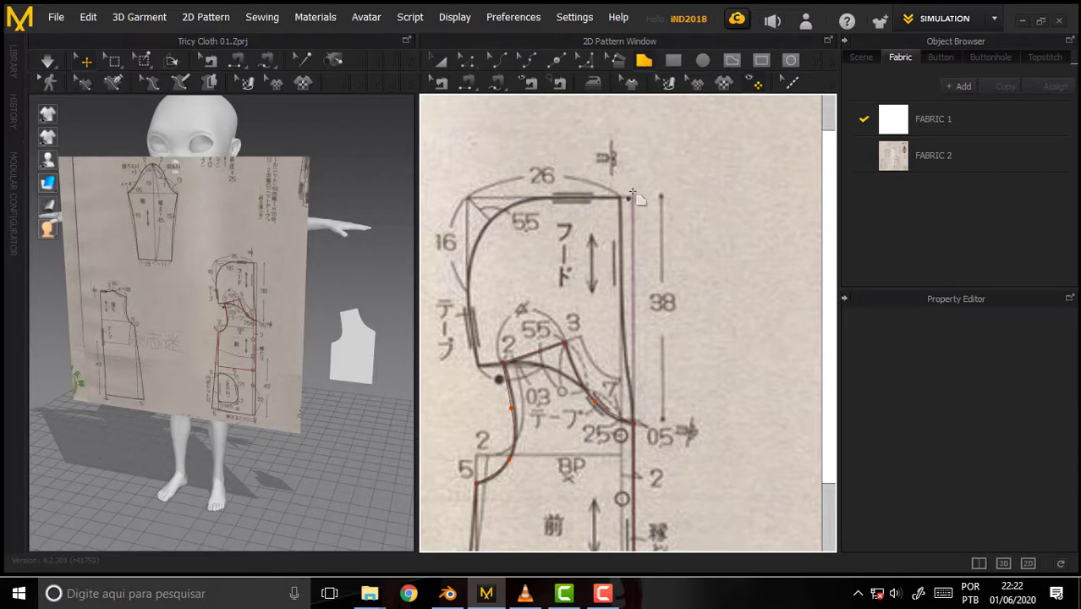
left_click(618, 198)
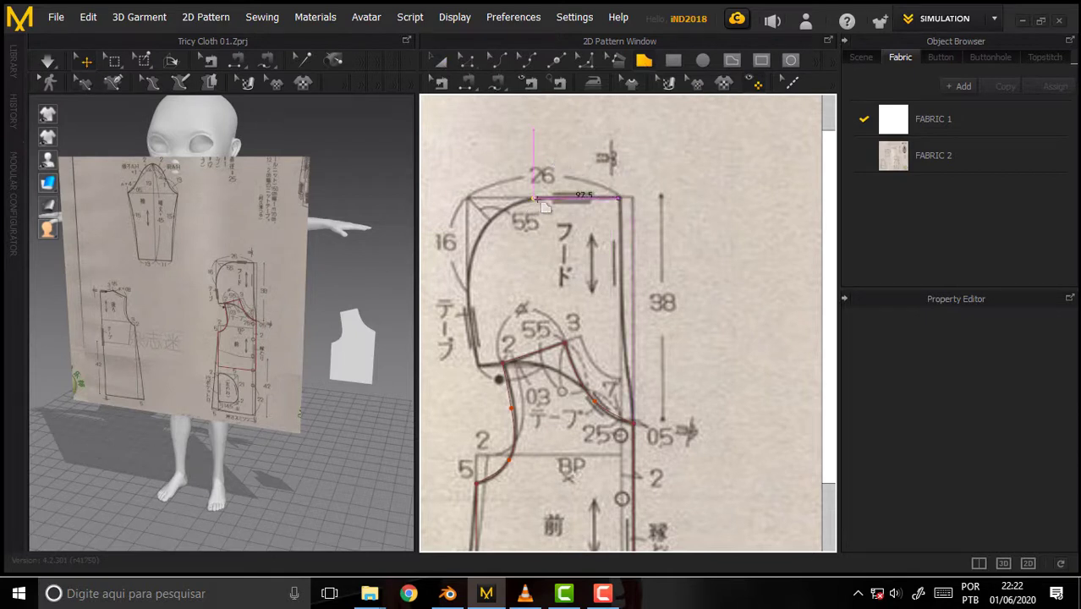
left_click(533, 198)
left_click(470, 269)
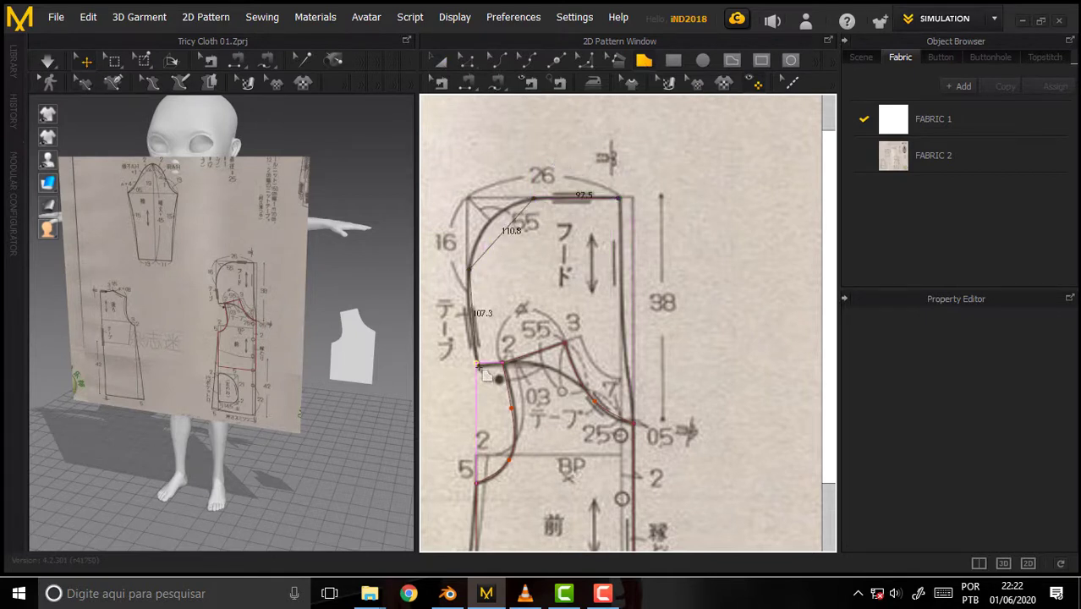
left_click(476, 364)
left_click(565, 375)
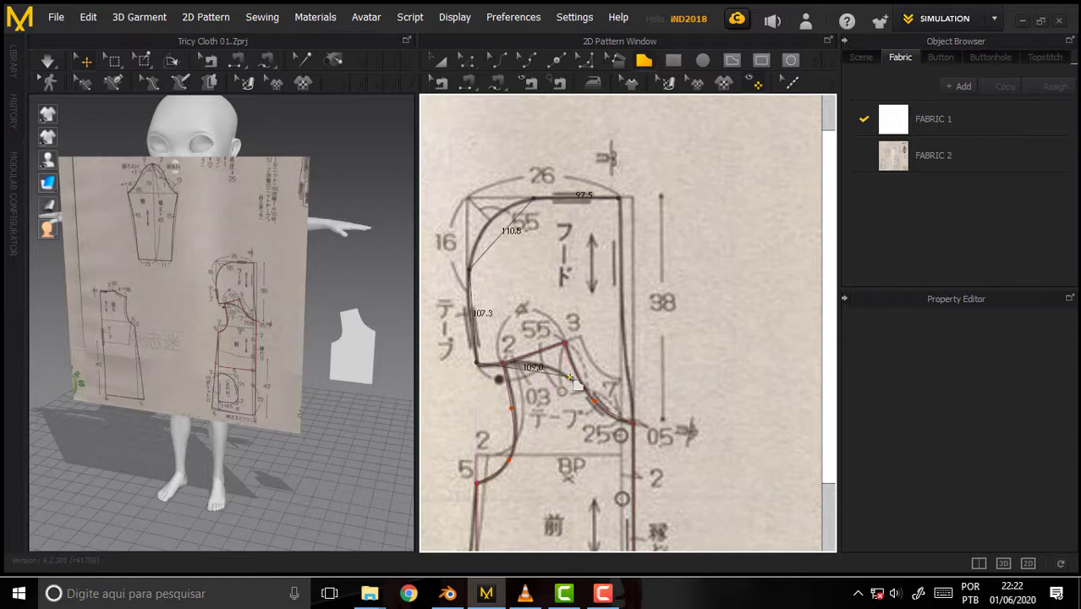
left_click(633, 421)
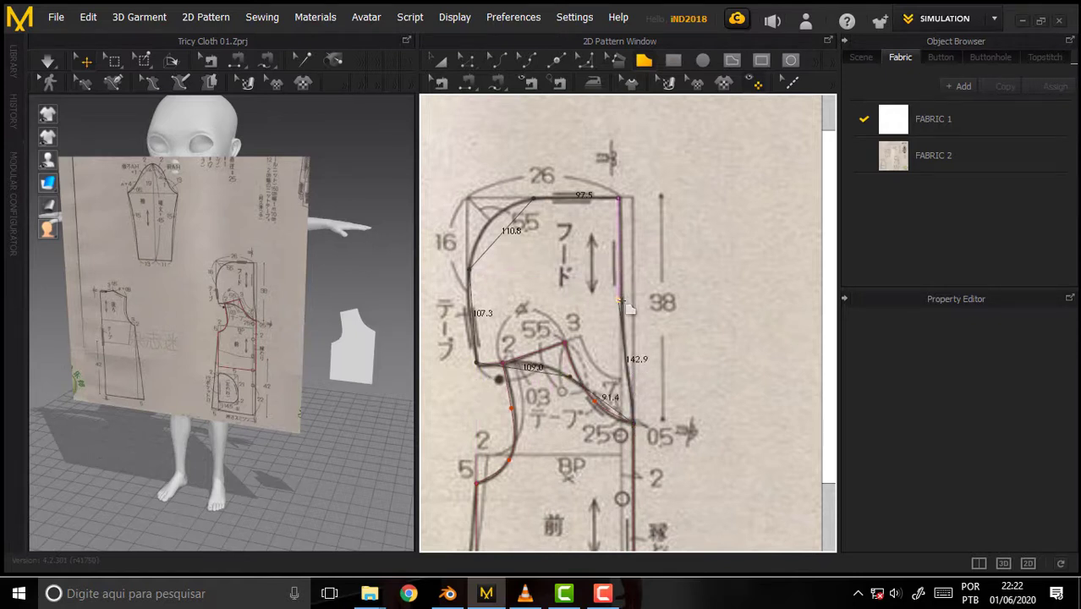
left_click(619, 301)
left_click(619, 198)
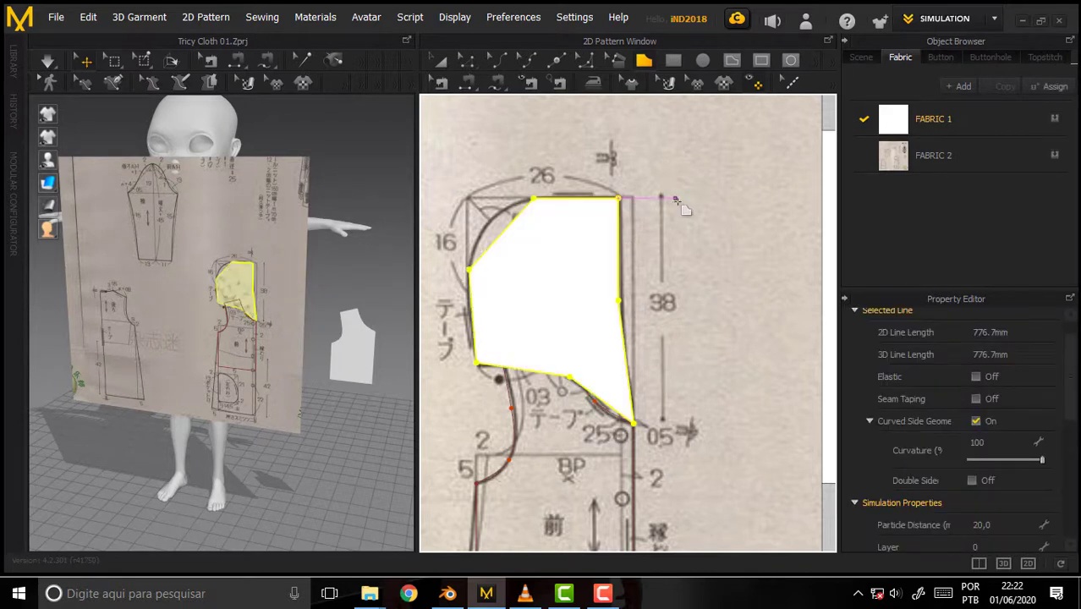
- Apply FABRIC 2 from the Object Browser to the new hood piece
left_click(949, 156)
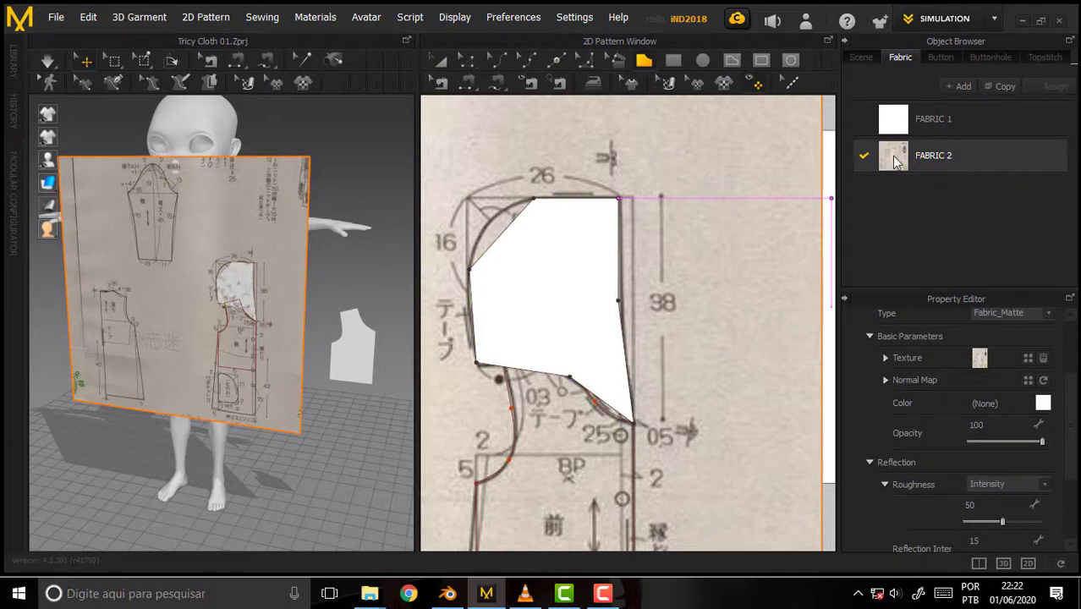
left_click_drag(897, 161, 570, 282)
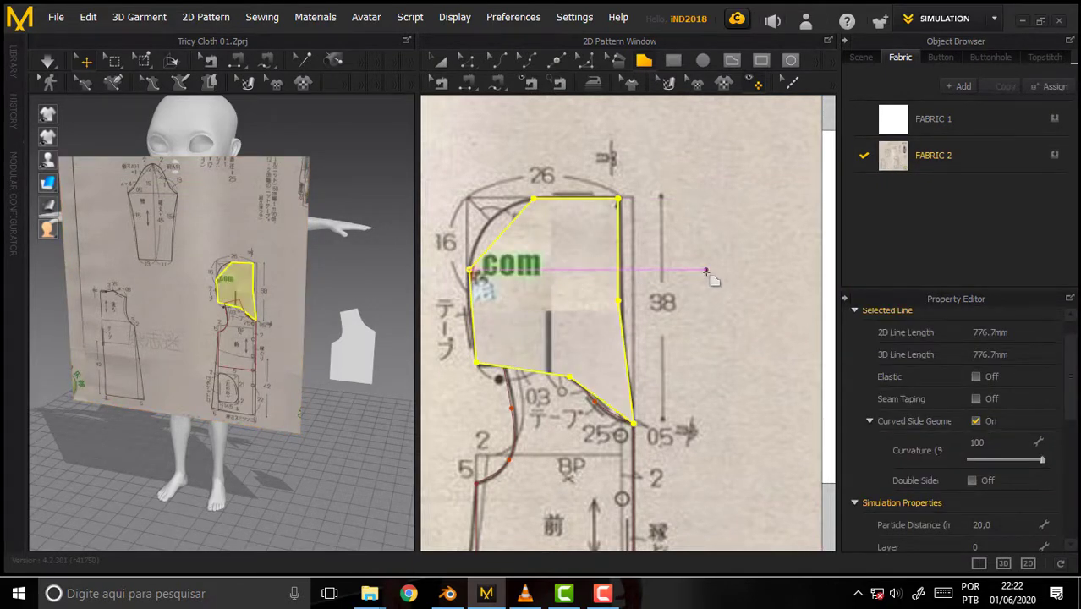
scroll(706, 272, "down", 3)
scroll(707, 272, "up", 2)
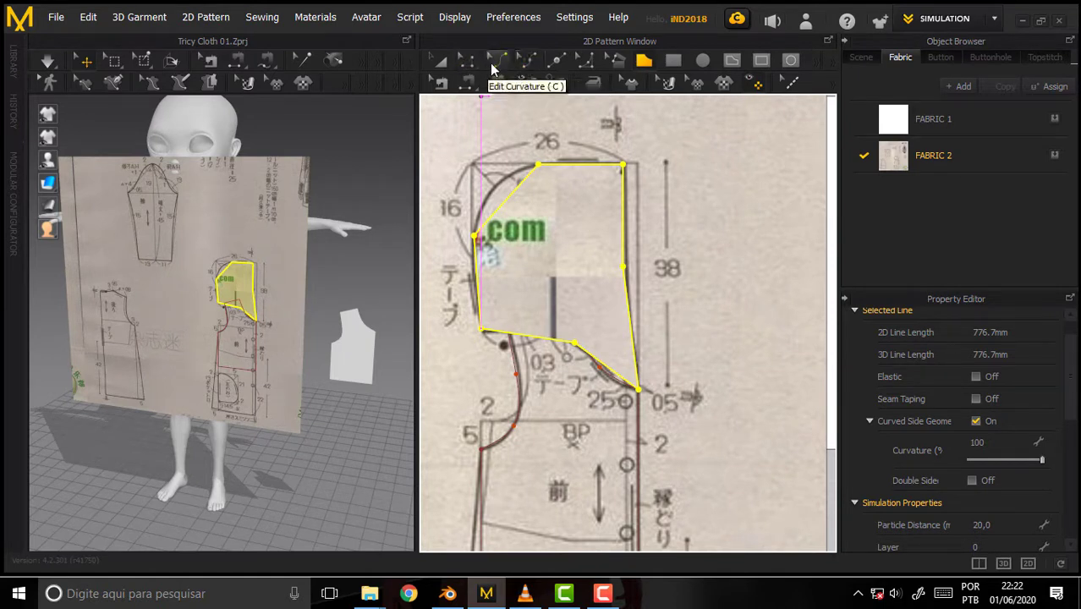
- With Edit Curvature, round the hood's upper-left corner and bow its bottom edge
left_click(492, 68)
left_click_drag(511, 207, 498, 191)
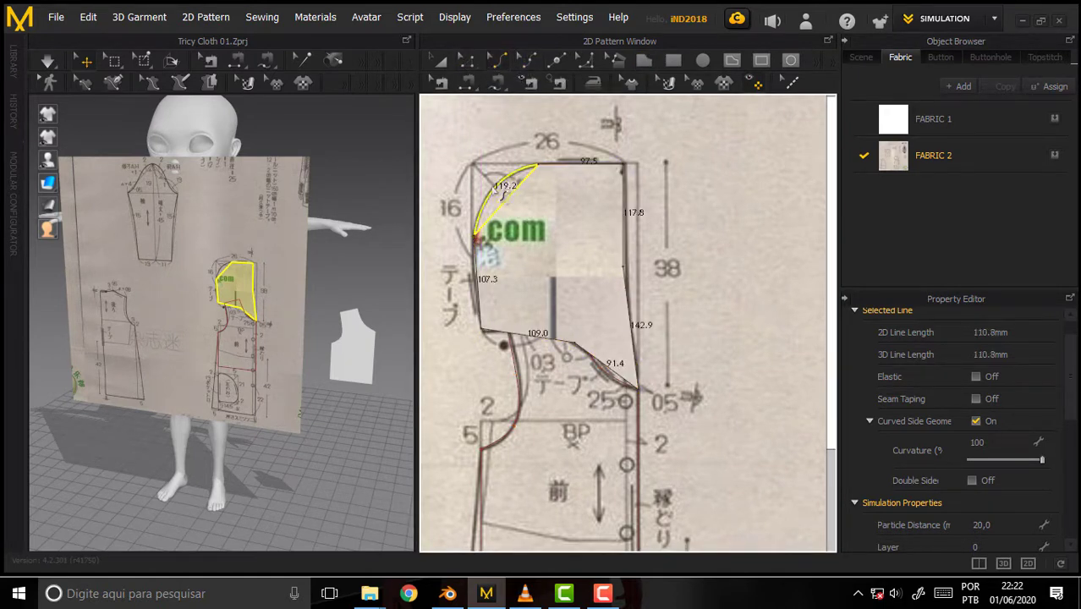
left_click_drag(506, 247, 504, 251)
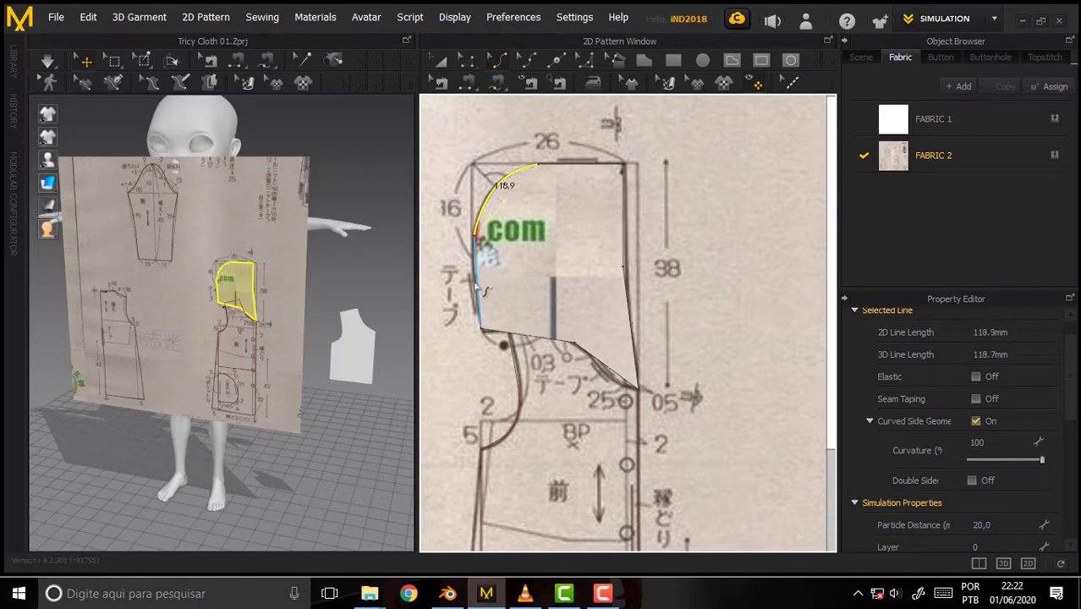
left_click(477, 290)
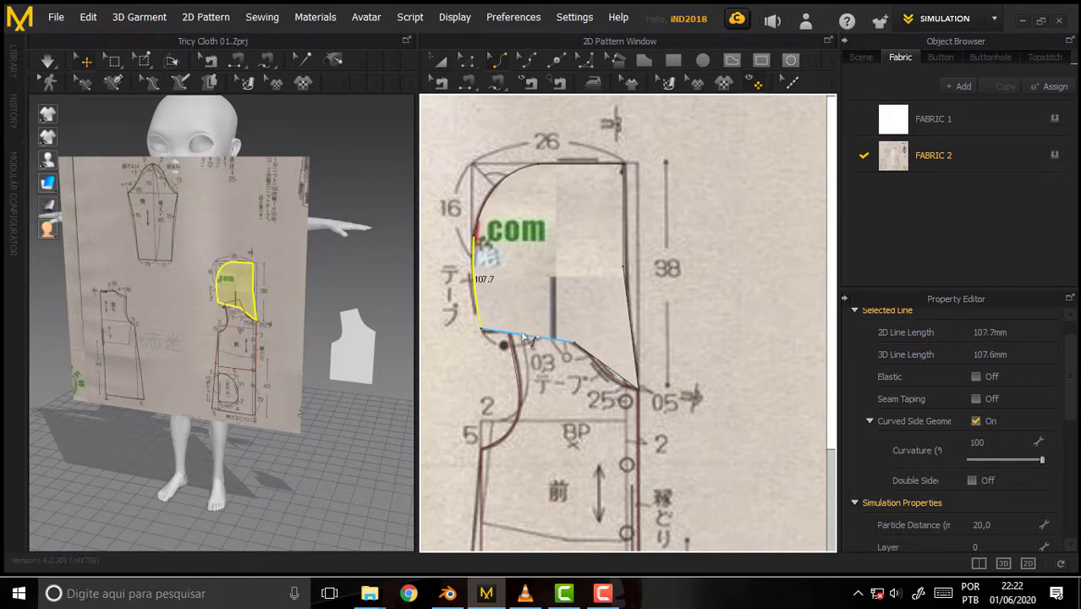
left_click_drag(524, 336, 535, 328)
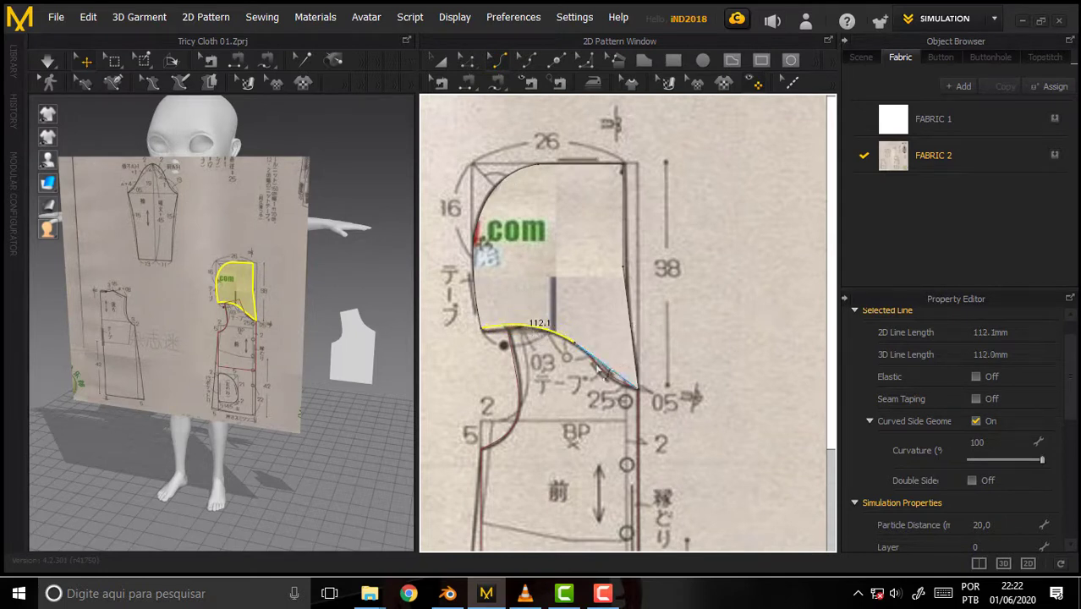
- Curve the lower neck edge and leave the right edge a straight 117.8 mm line
left_click_drag(615, 372, 615, 379)
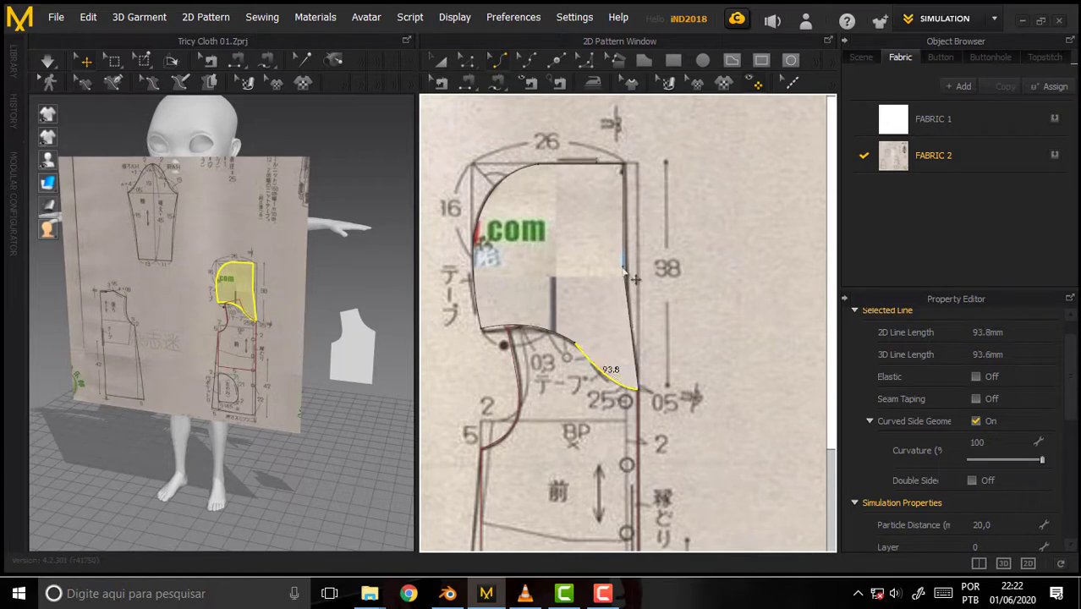
left_click_drag(627, 269, 626, 271)
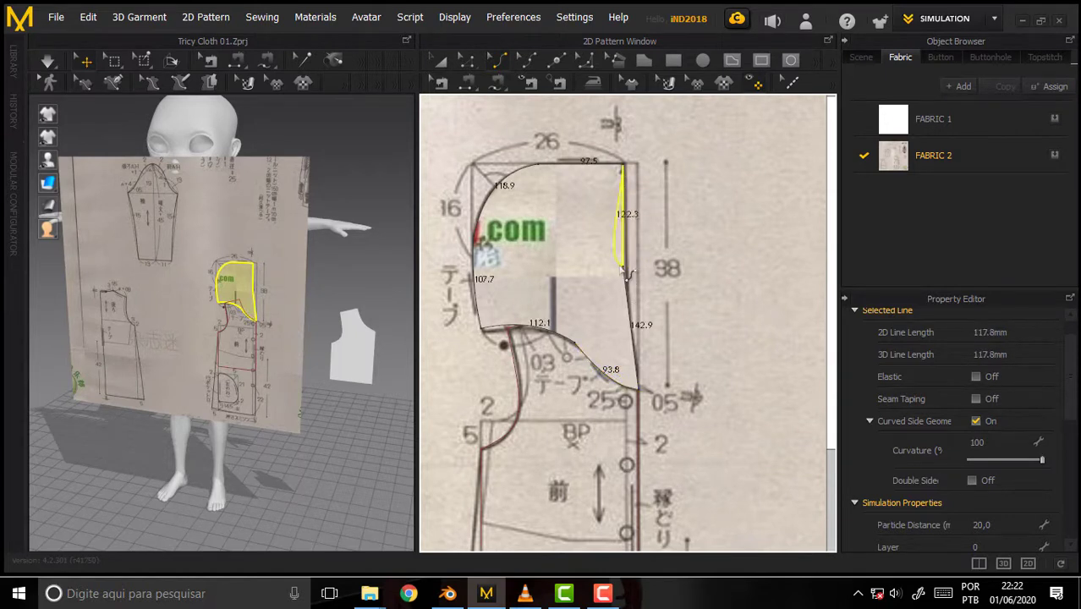
left_click(625, 272)
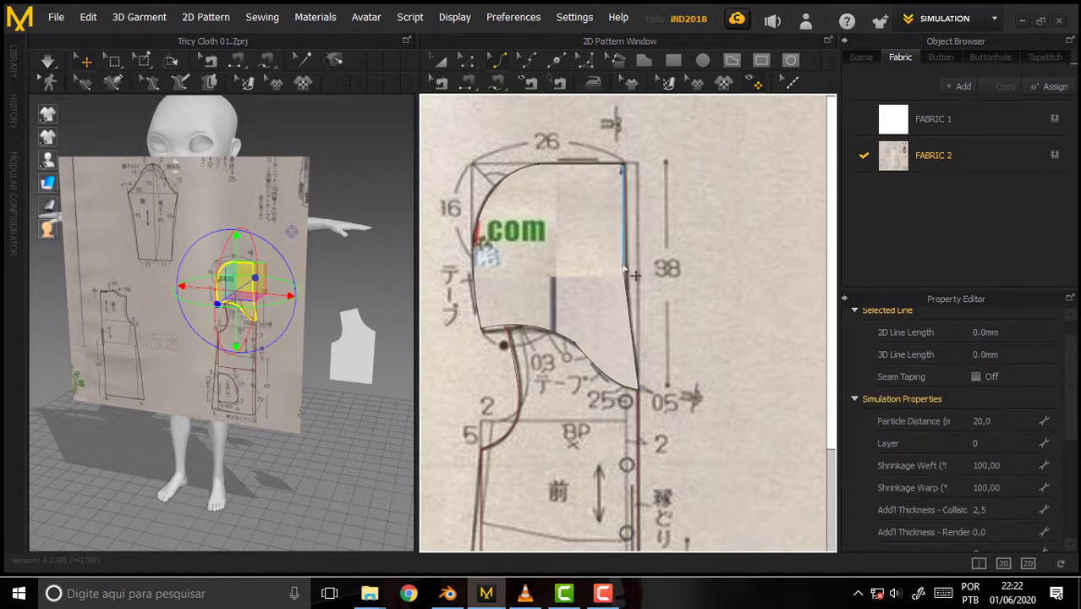
left_click(625, 266)
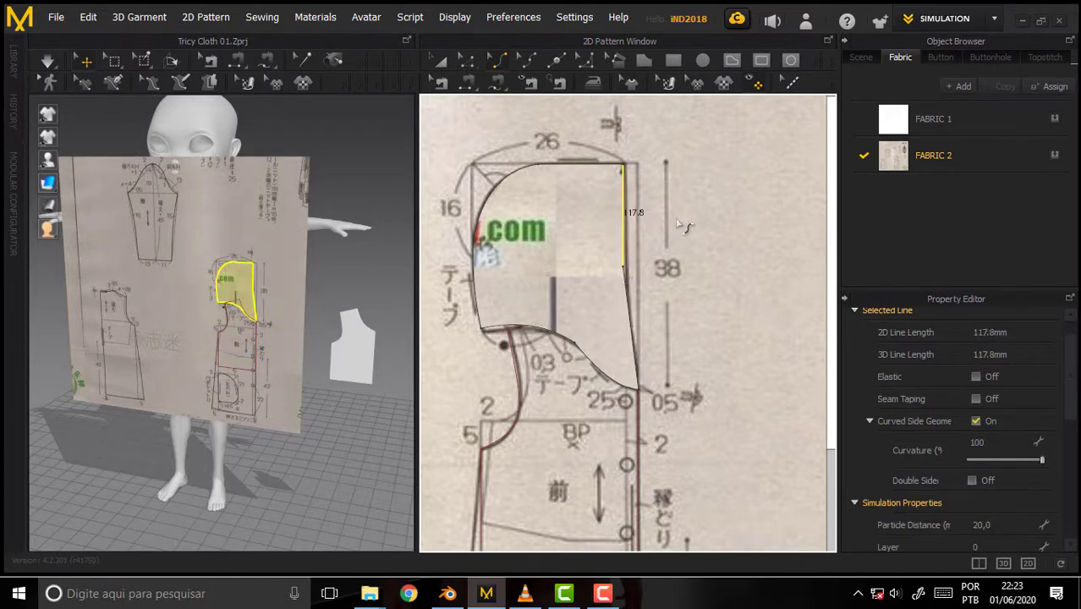
scroll(677, 222, "up", 3)
scroll(682, 226, "down", 3)
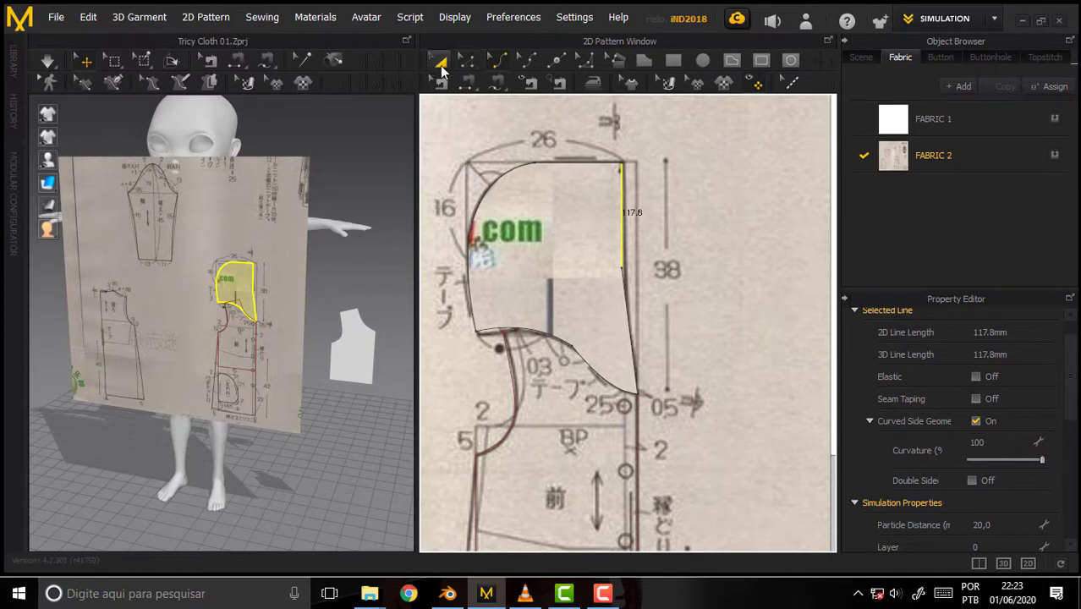
- Move the hood piece right along the gizmo's red axis, beside the avatar
left_click(543, 165)
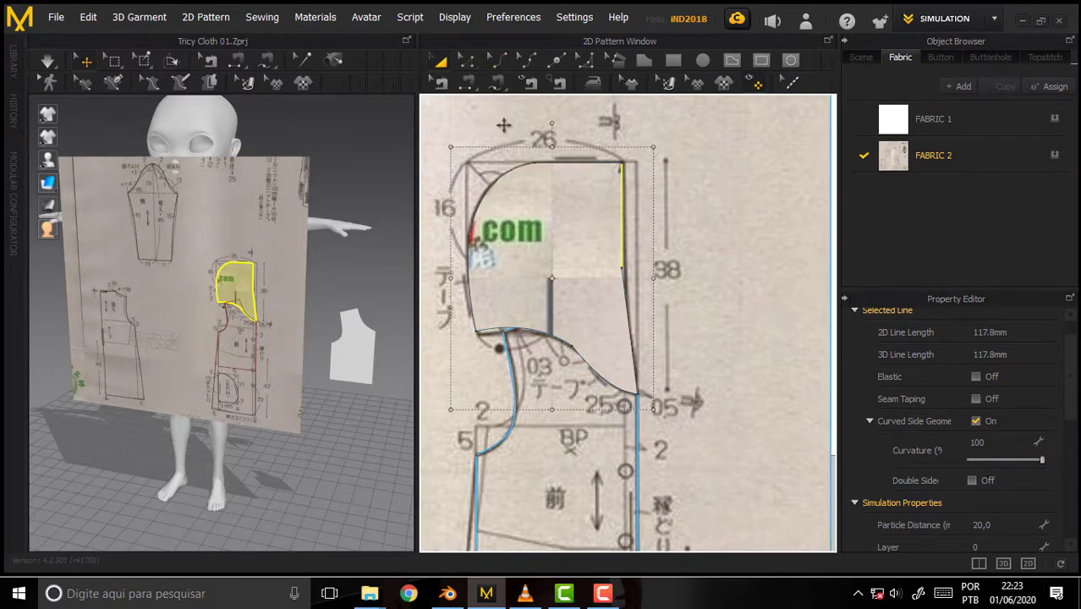
right_click(534, 163)
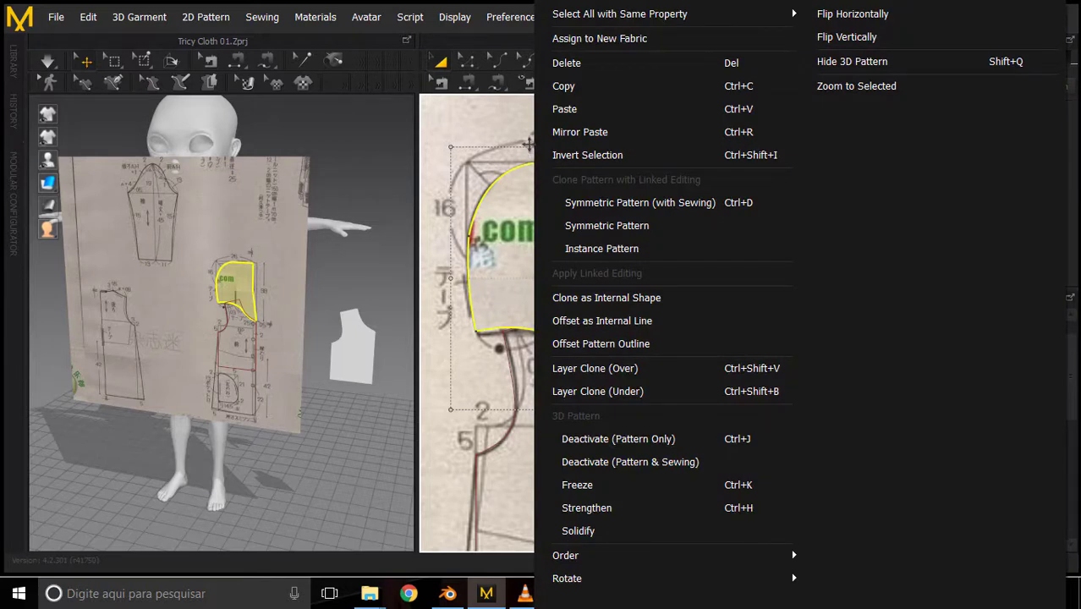
left_click(479, 180)
right_click(492, 180)
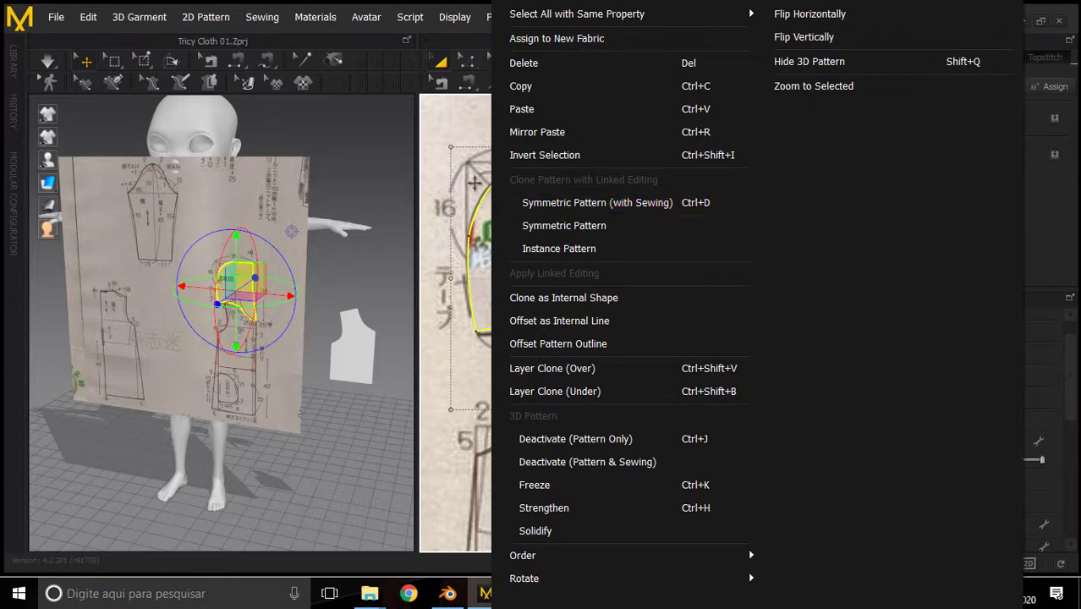
left_click(454, 74)
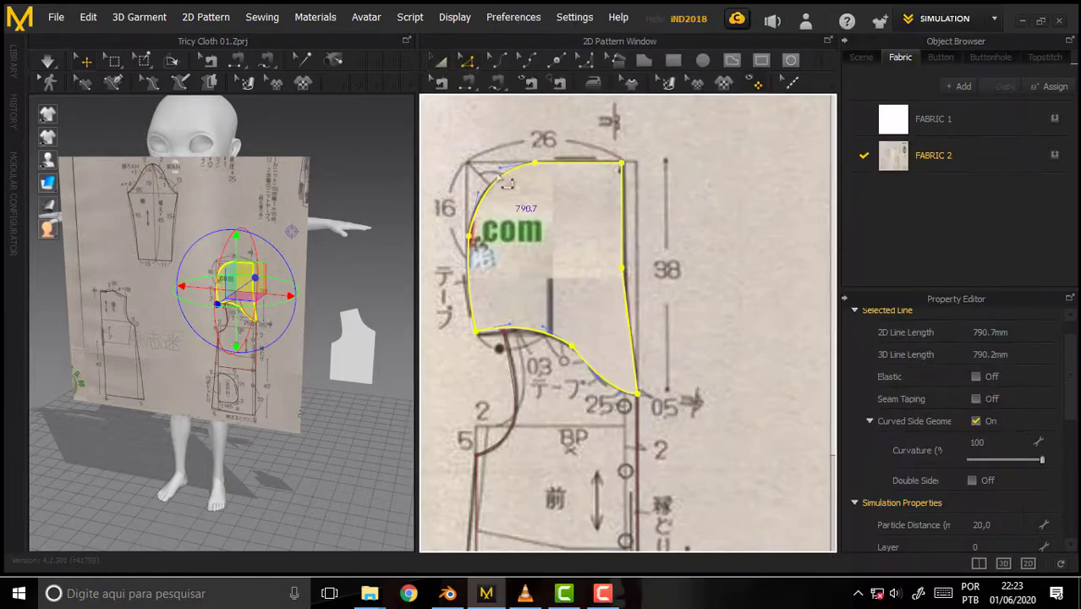
right_click(588, 163)
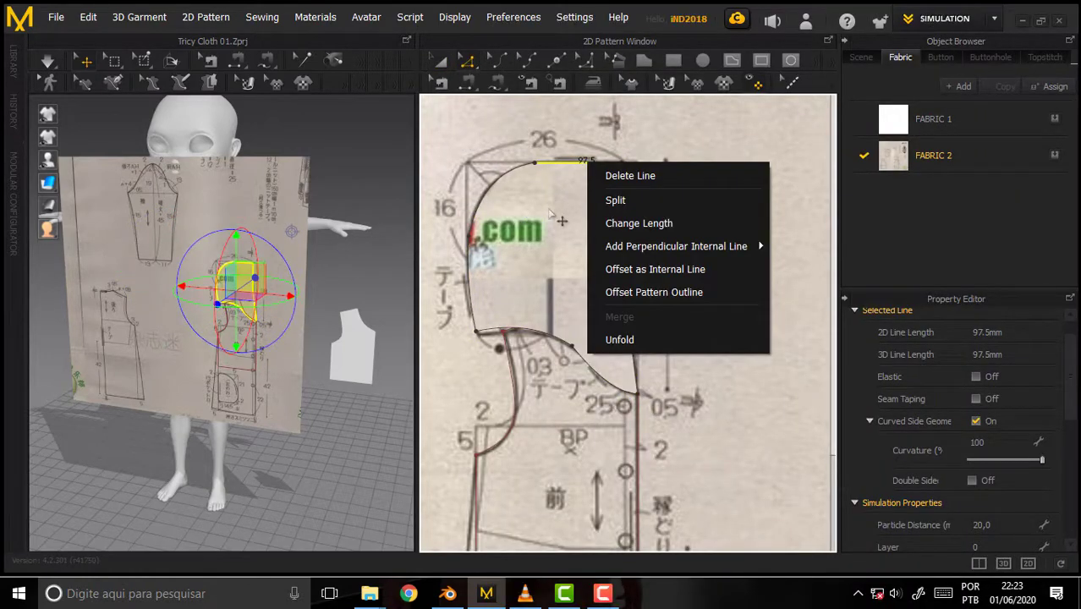
scroll(550, 212, "up", 5)
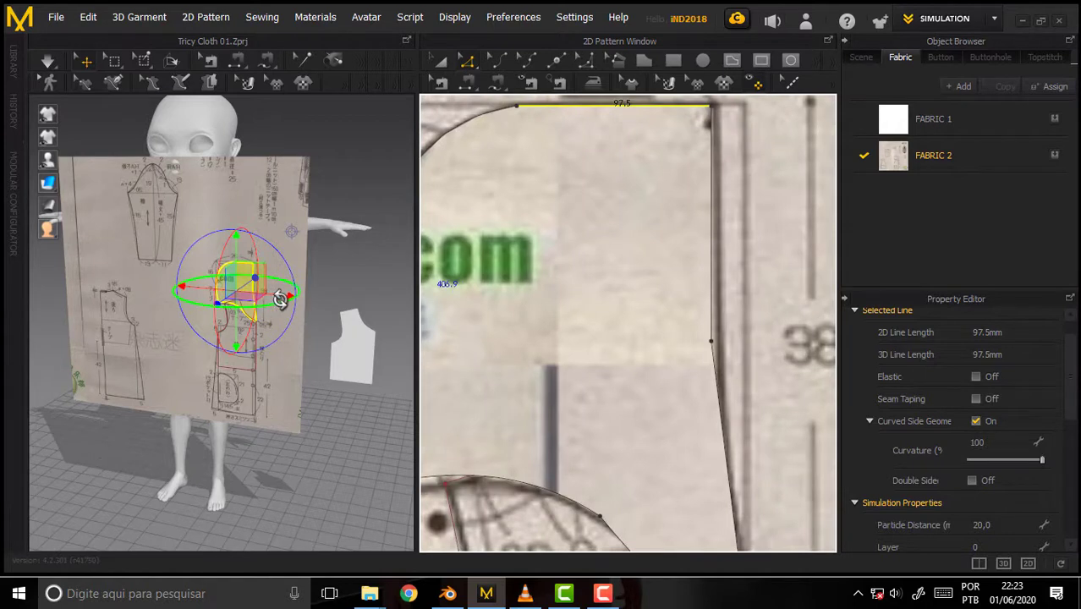
left_click_drag(280, 300, 434, 295)
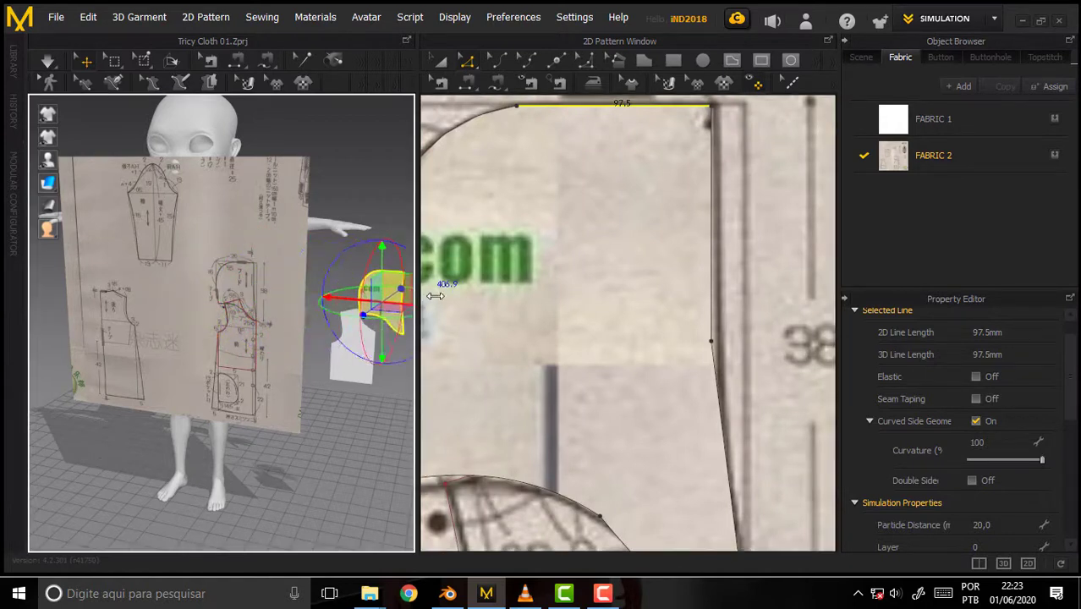
- Apply the plain white FABRIC 1 to the hood piece in the 3D view
left_click(385, 436)
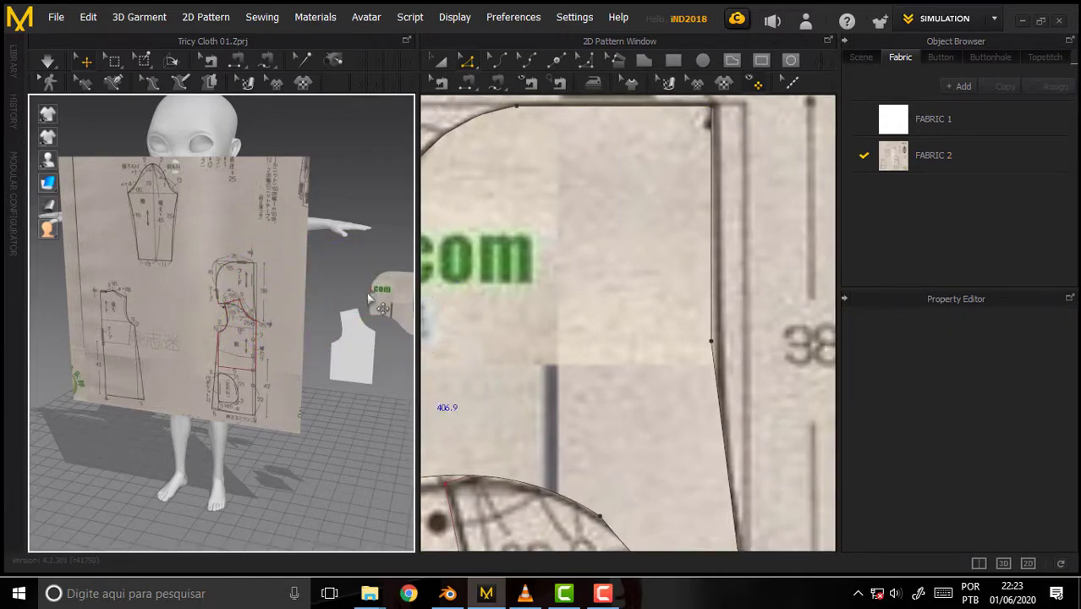
left_click(376, 301)
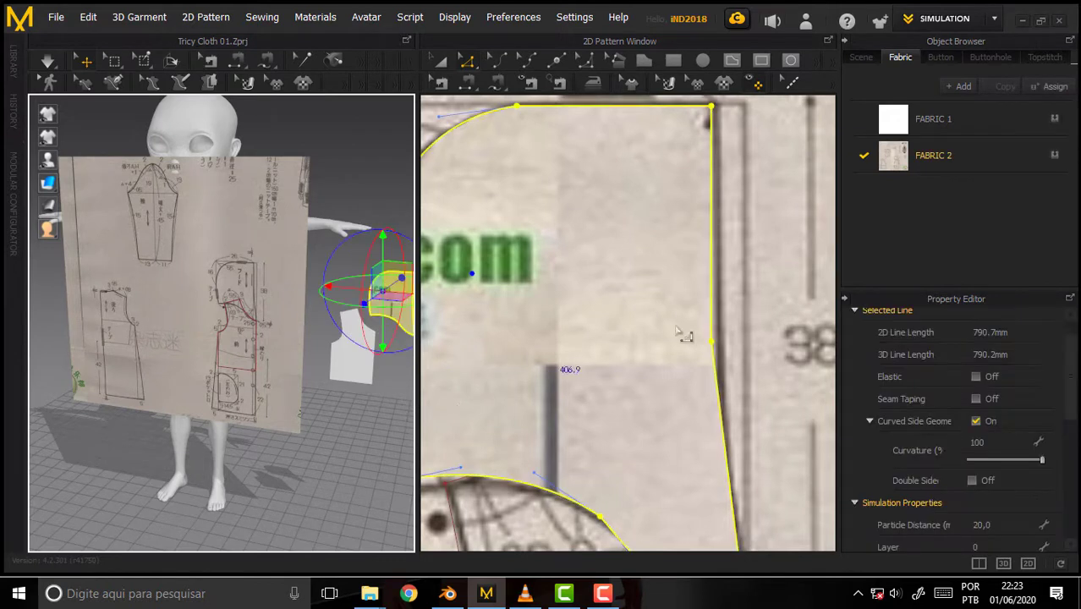
left_click(935, 123)
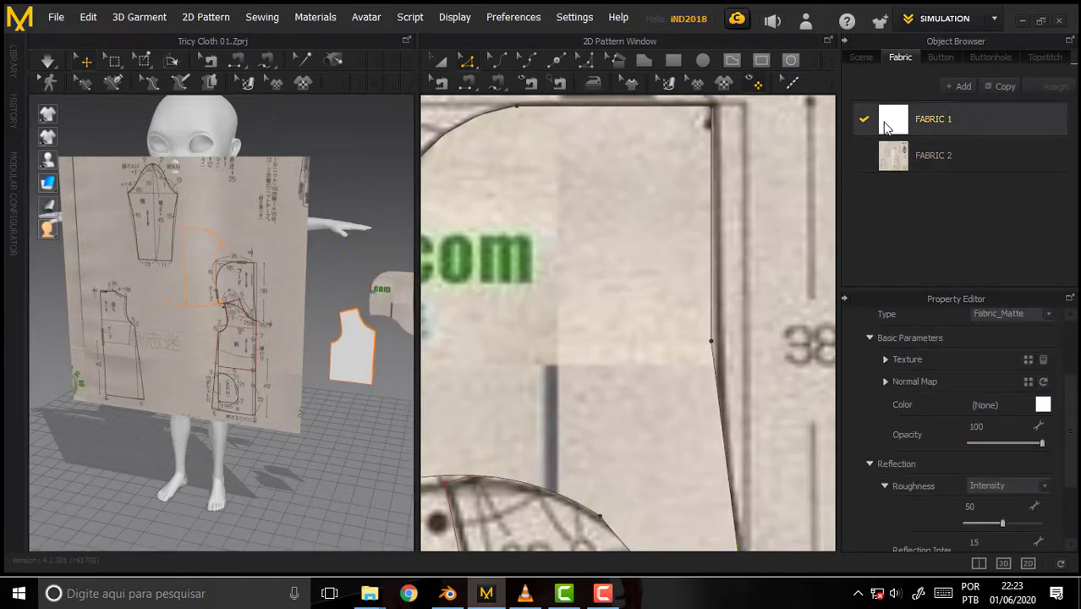
left_click(392, 302)
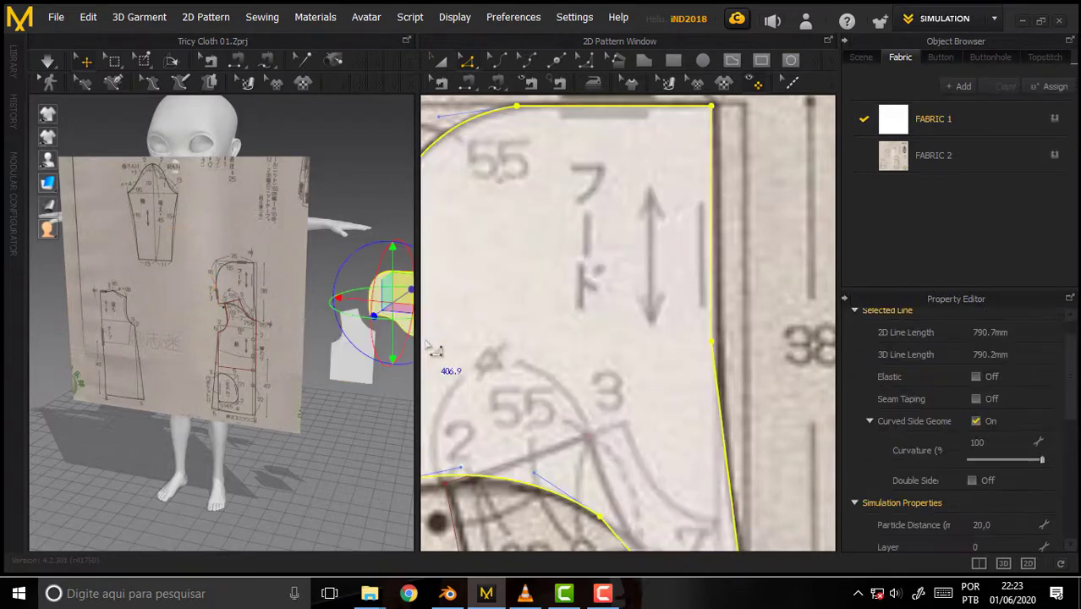
left_click(352, 156)
mouse_move(352, 155)
right_mouse_down()
mouse_move(370, 169)
mouse_move(321, 181)
mouse_move(316, 169)
right_mouse_up()
- Pan and zoom the 2D Pattern Window to centre the reference pattern sheet
scroll(366, 165, "down", 1)
scroll(364, 165, "down", 1)
scroll(335, 175, "down", 2)
scroll(316, 169, "up", 1)
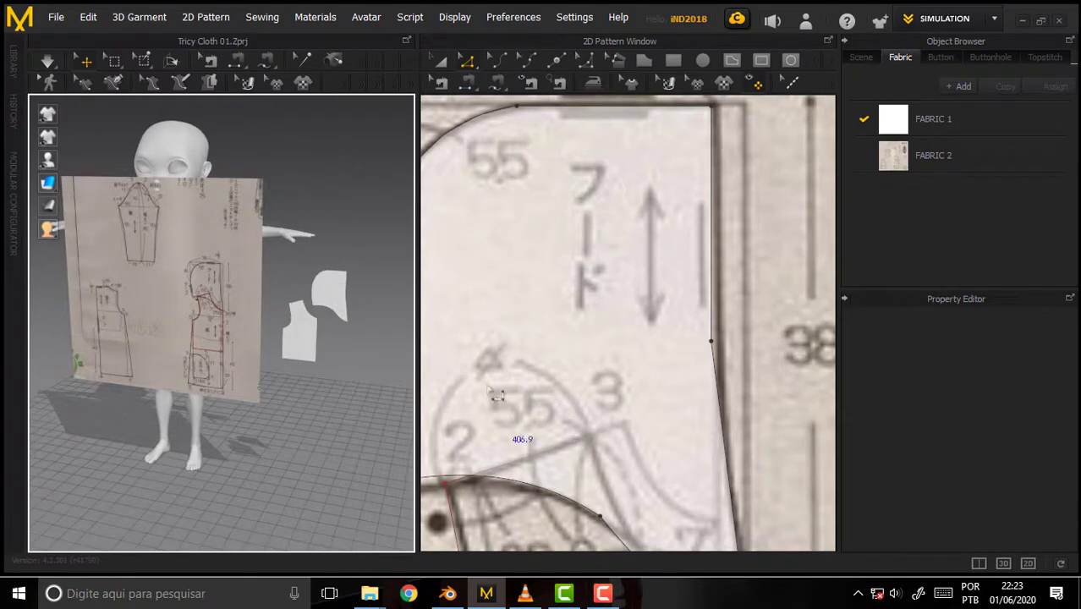
scroll(670, 284, "down", 5)
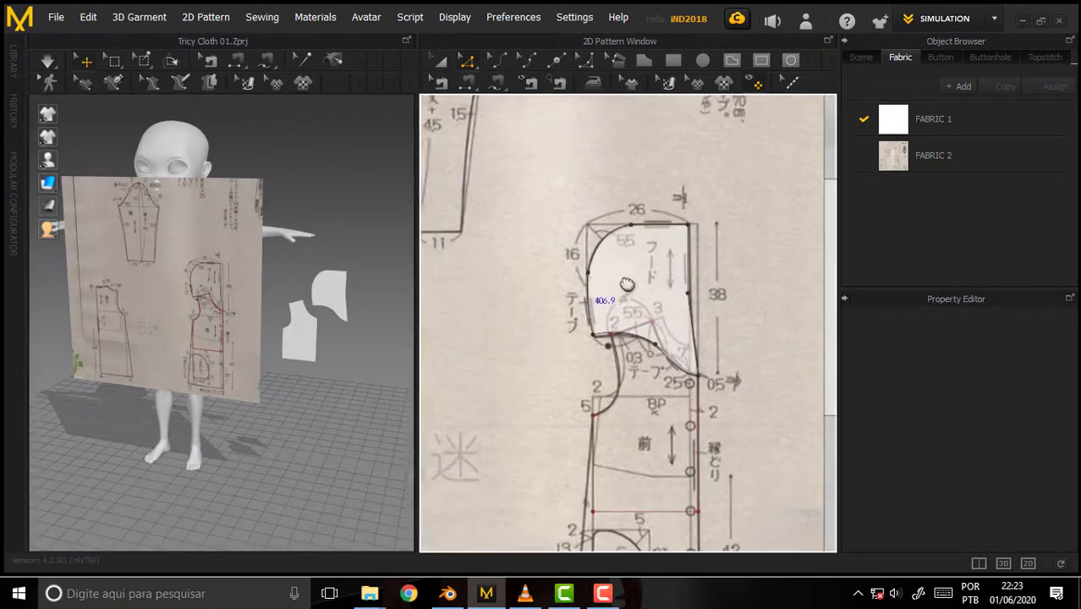
mouse_move(670, 284)
right_mouse_down()
mouse_move(797, 352)
mouse_move(798, 414)
right_mouse_up()
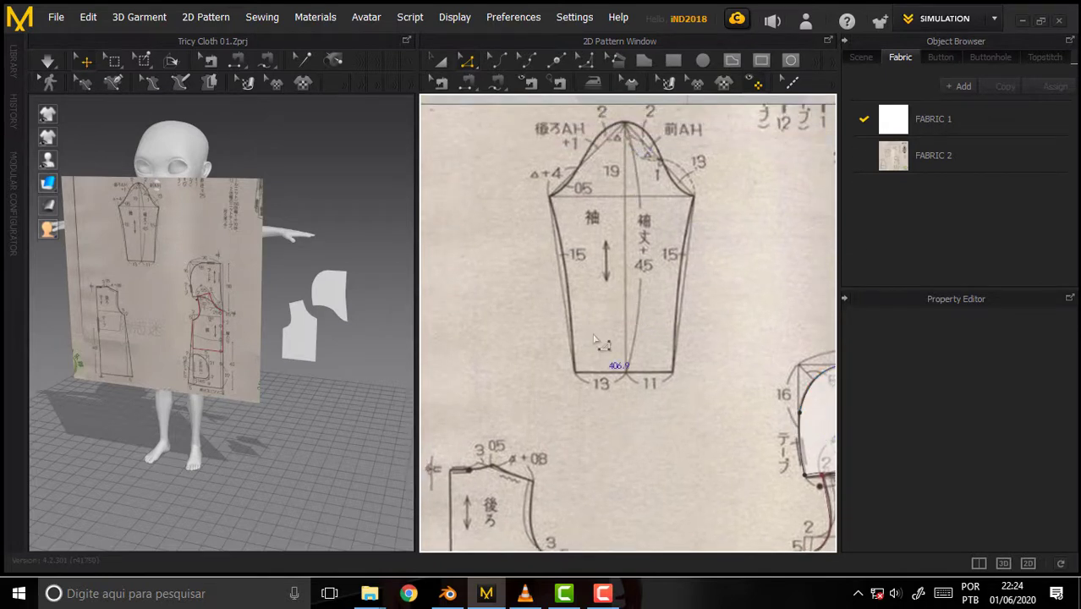
right_click_drag(587, 379, 709, 91)
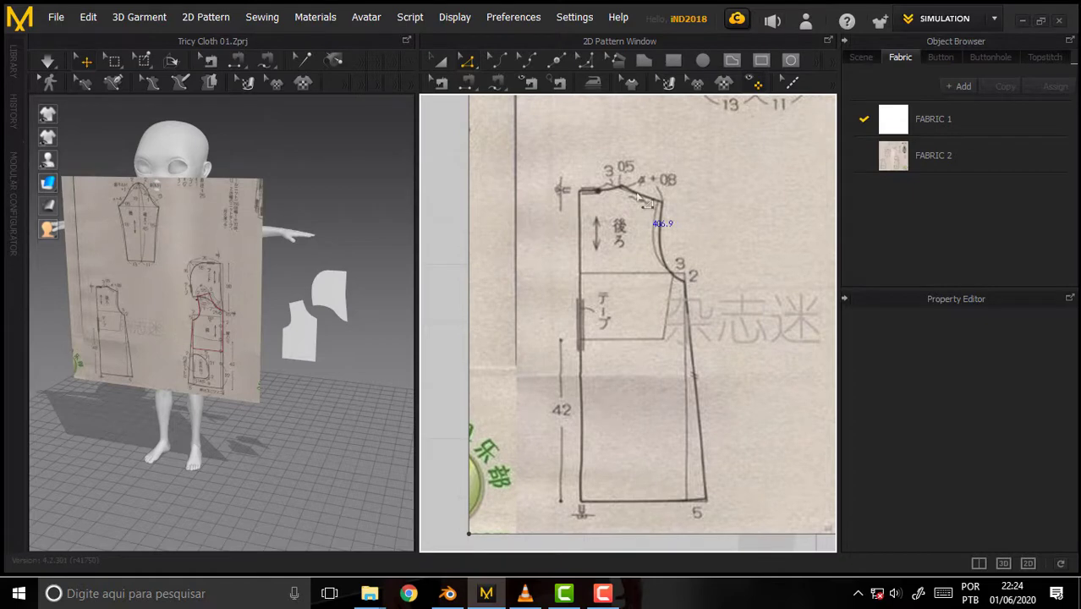
scroll(231, 352, "up", 3)
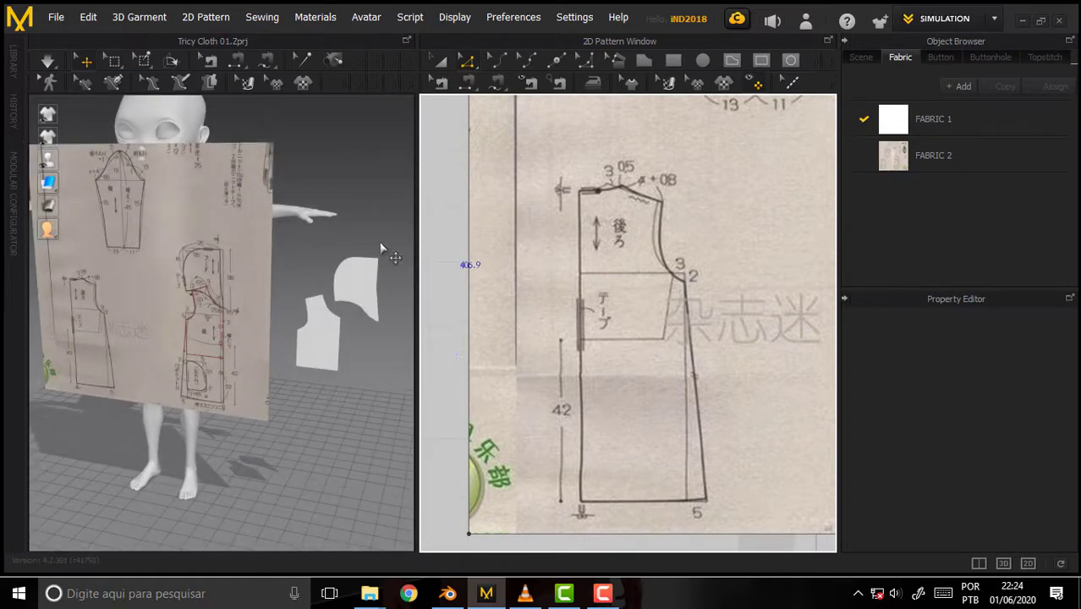
scroll(362, 241, "down", 2)
scroll(362, 241, "down", 2)
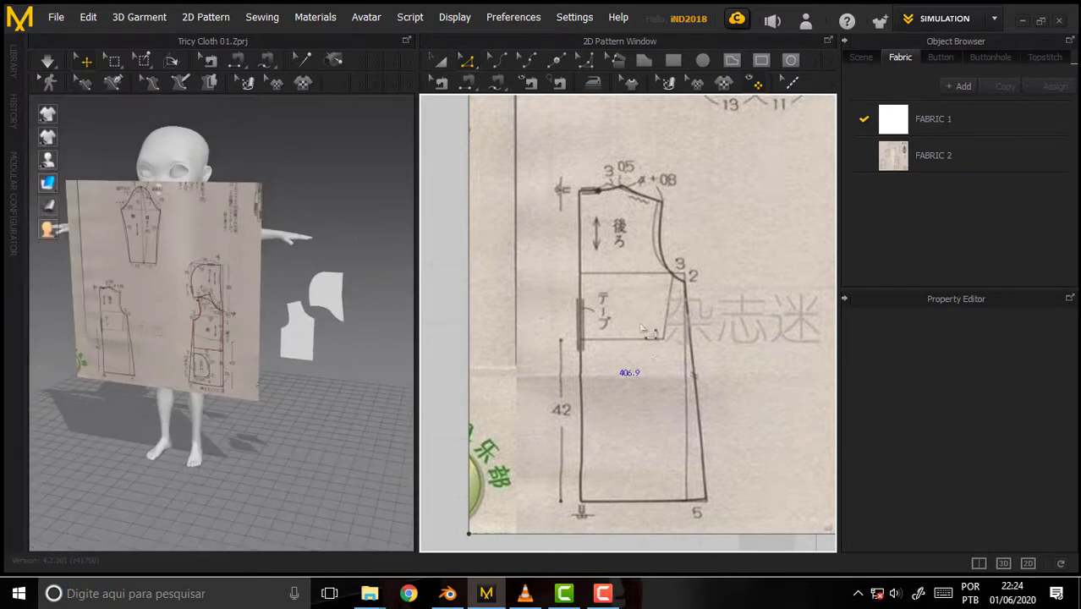
scroll(627, 252, "up", 2)
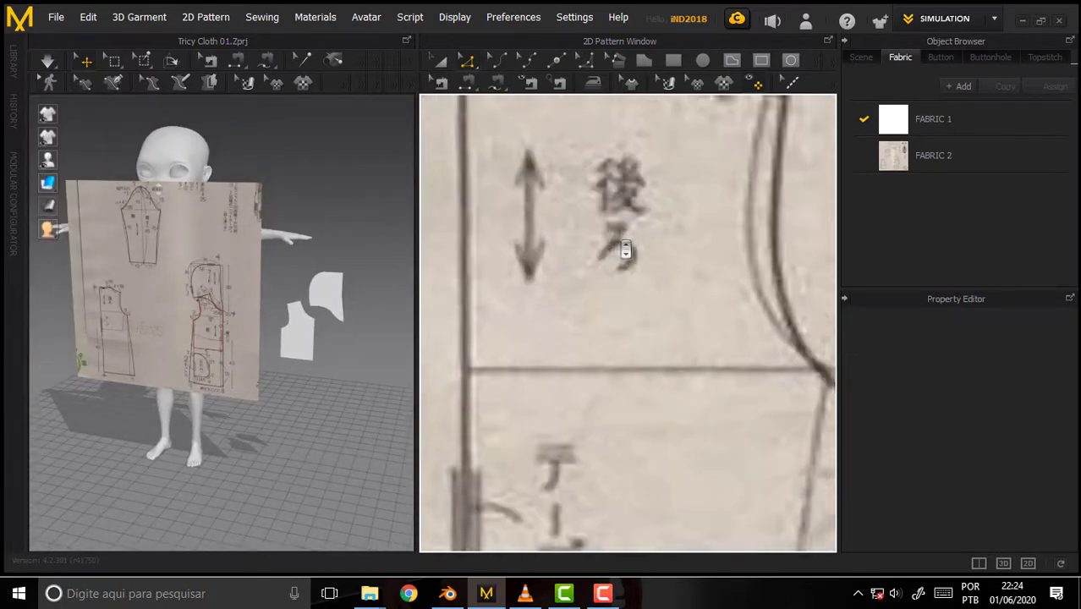
scroll(622, 241, "down", 3)
scroll(620, 237, "down", 3)
scroll(603, 249, "down", 2)
mouse_move(594, 243)
middle_mouse_down()
mouse_move(510, 341)
mouse_move(531, 317)
middle_mouse_up()
- Select the reference pattern sheet with Transform Pattern and delete it
key("a")
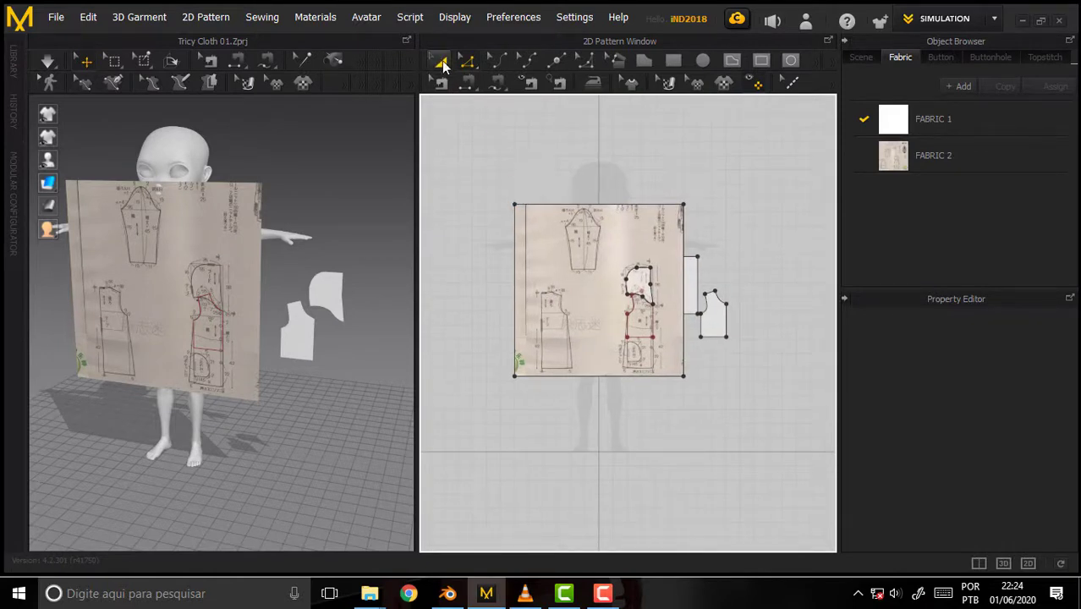
left_click(521, 206)
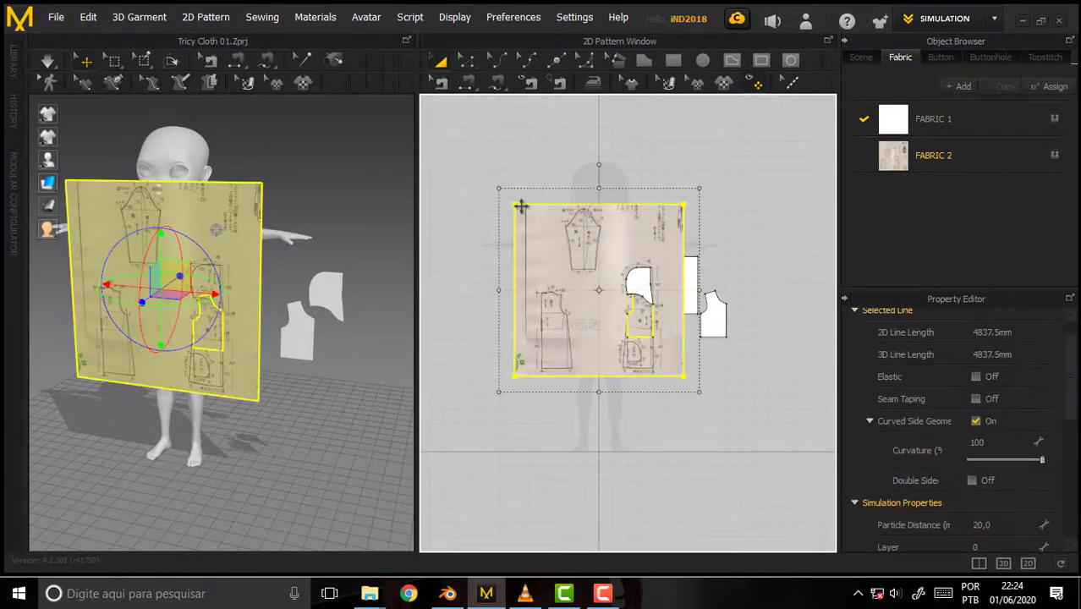
right_click(457, 265)
left_click(458, 283)
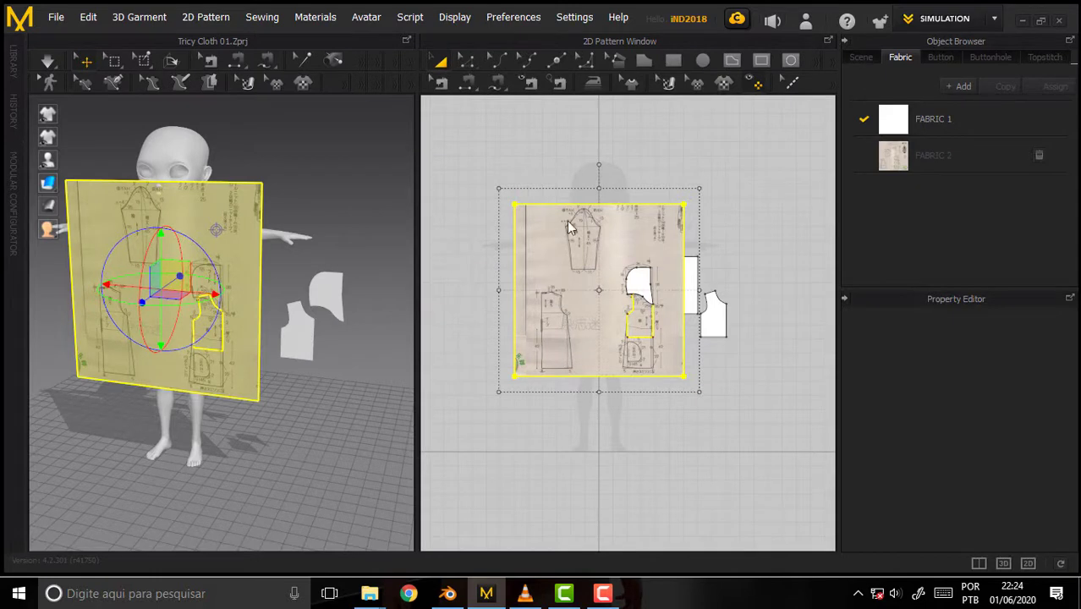
scroll(281, 271, "up", 2)
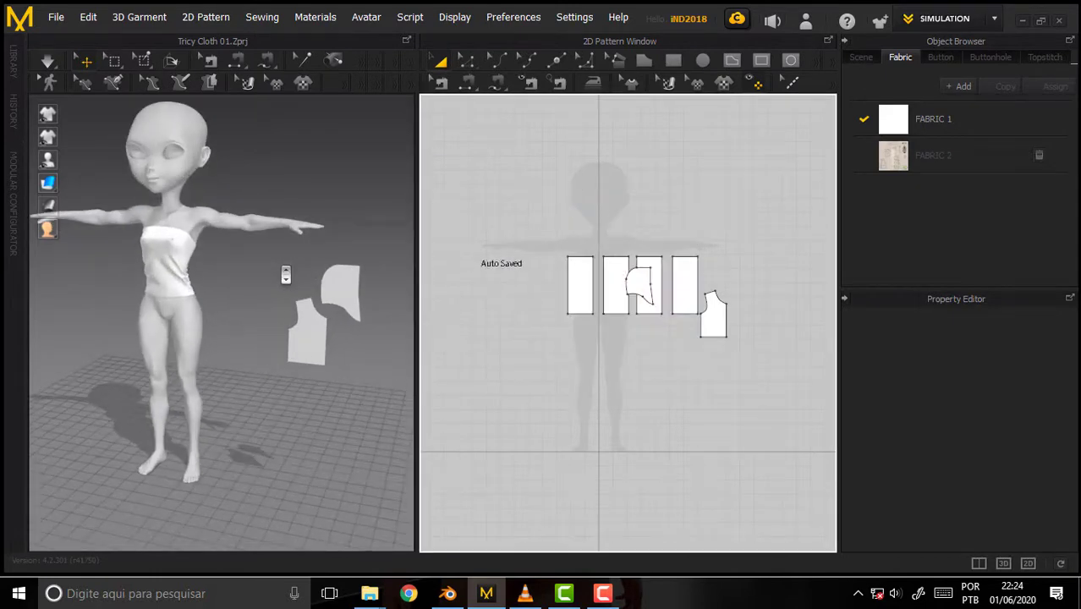
left_click(338, 292)
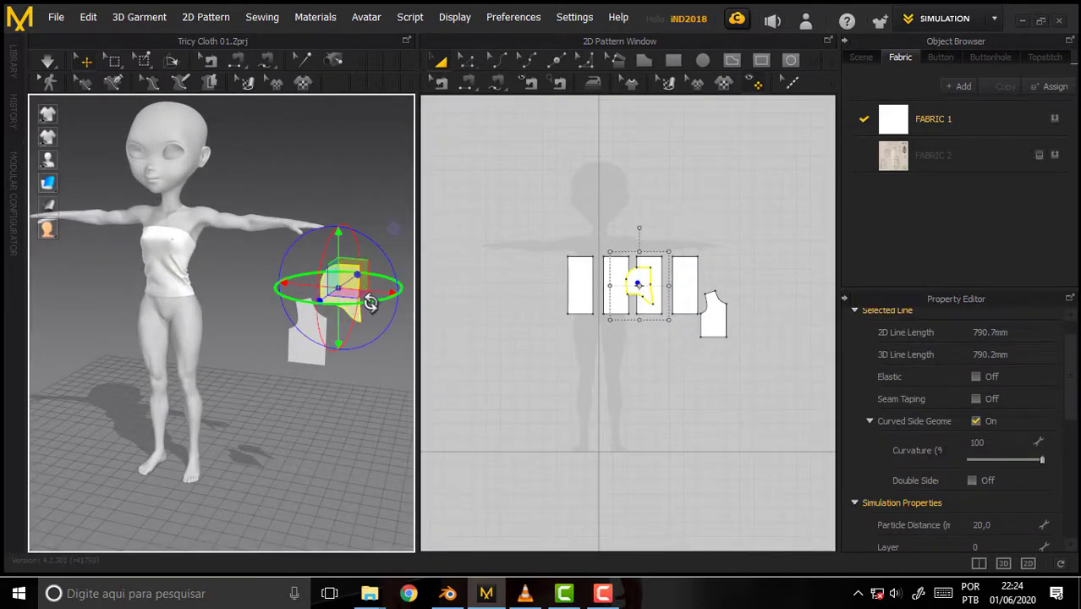
- Rotate the hood piece about its vertical axis using the gizmo's green ring
mouse_move(369, 304)
left_mouse_down()
mouse_move(174, 305)
mouse_move(464, 307)
mouse_move(621, 234)
mouse_move(335, 307)
mouse_move(314, 398)
mouse_move(313, 357)
mouse_move(357, 338)
left_mouse_up()
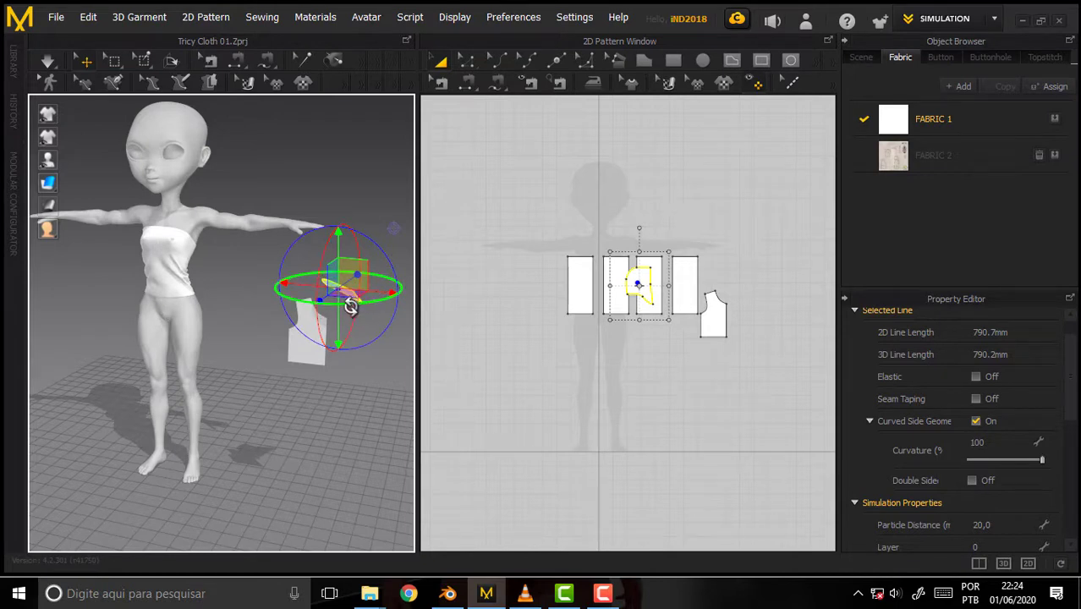
mouse_move(347, 293)
left_mouse_down()
mouse_move(335, 281)
mouse_move(415, 305)
left_mouse_up()
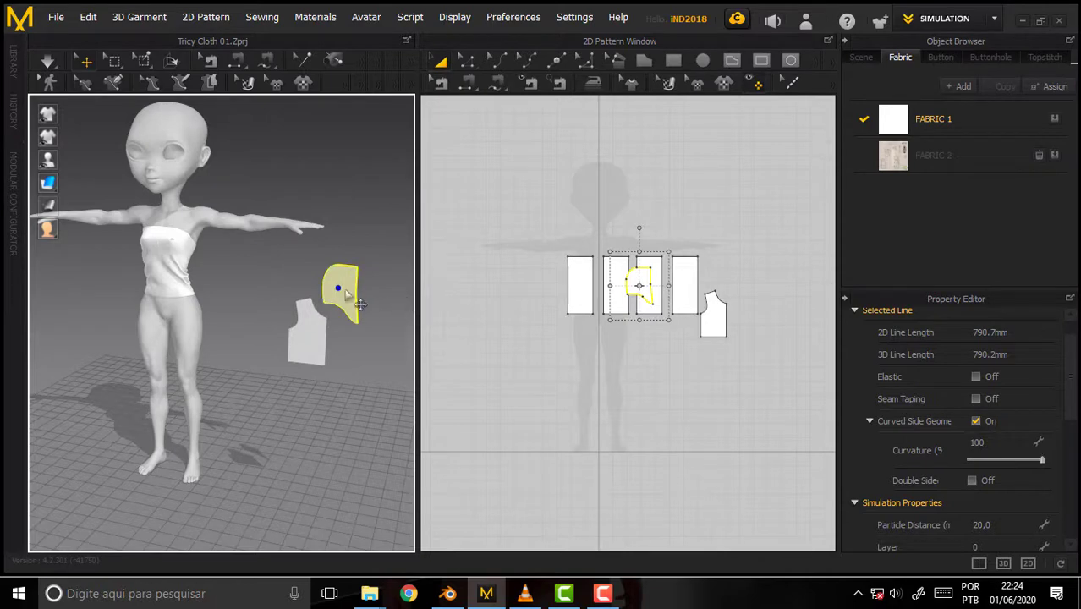
left_click(319, 341)
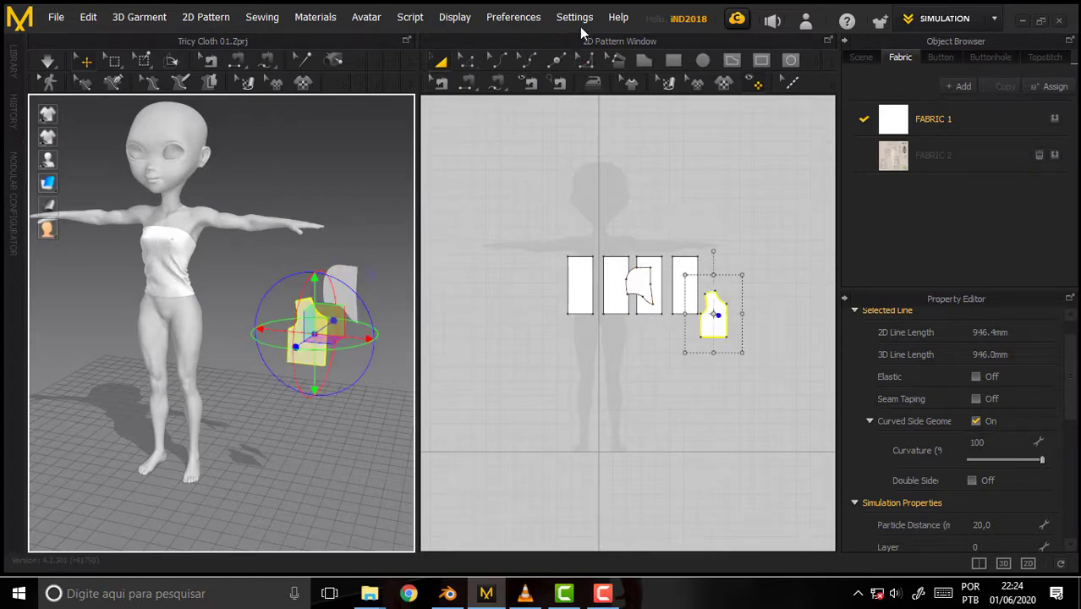
- Align the gizmo to the screen, rotate the front bodice forward, and simulate
left_click(507, 17)
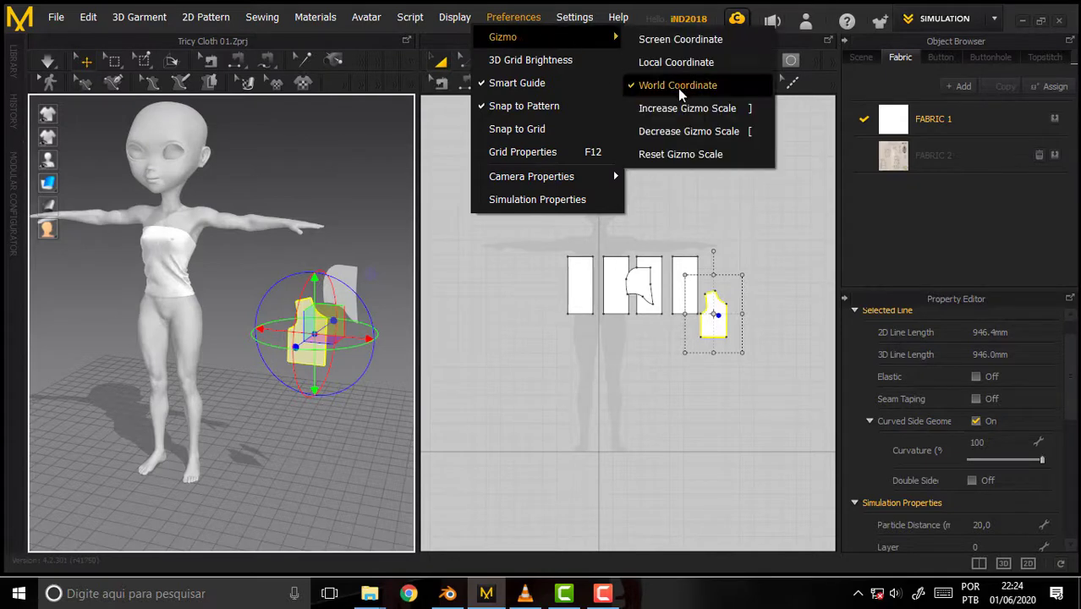
left_click(672, 39)
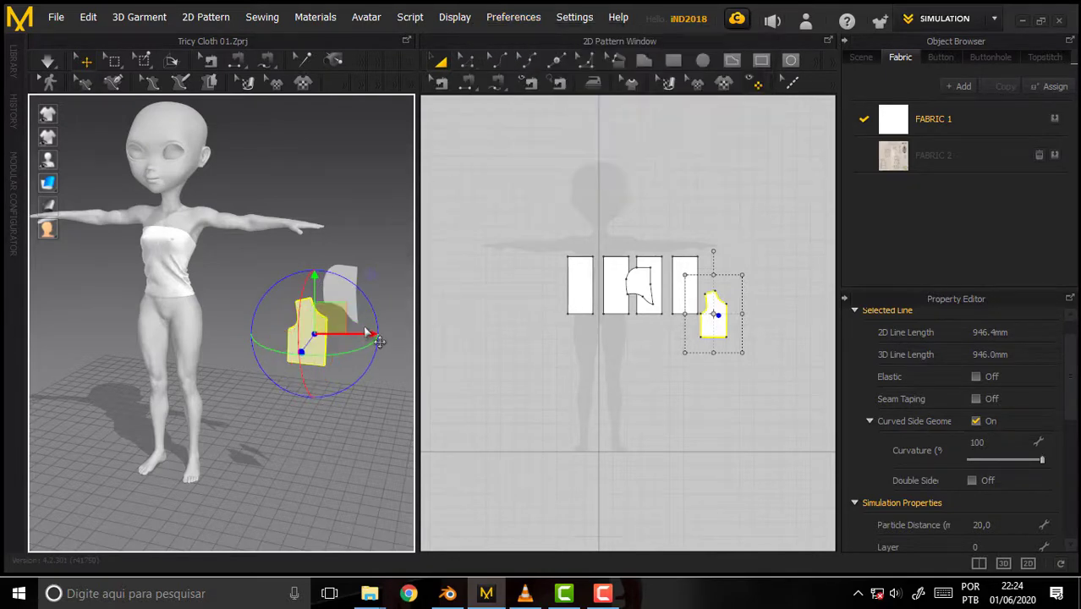
mouse_move(354, 283)
left_mouse_down()
mouse_move(386, 350)
mouse_move(334, 258)
mouse_move(358, 278)
left_mouse_up()
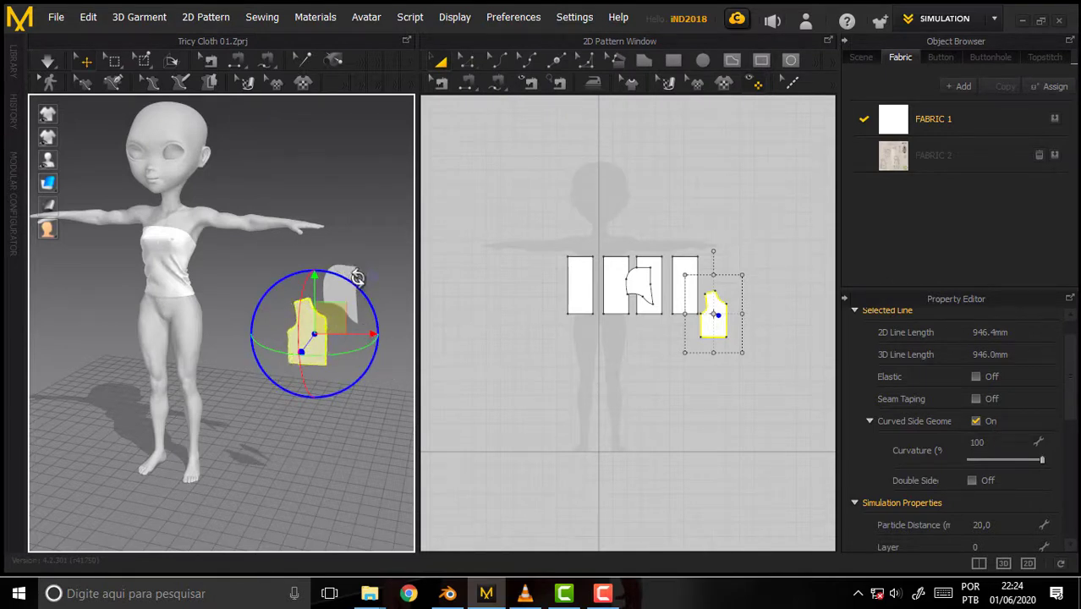
key("space")
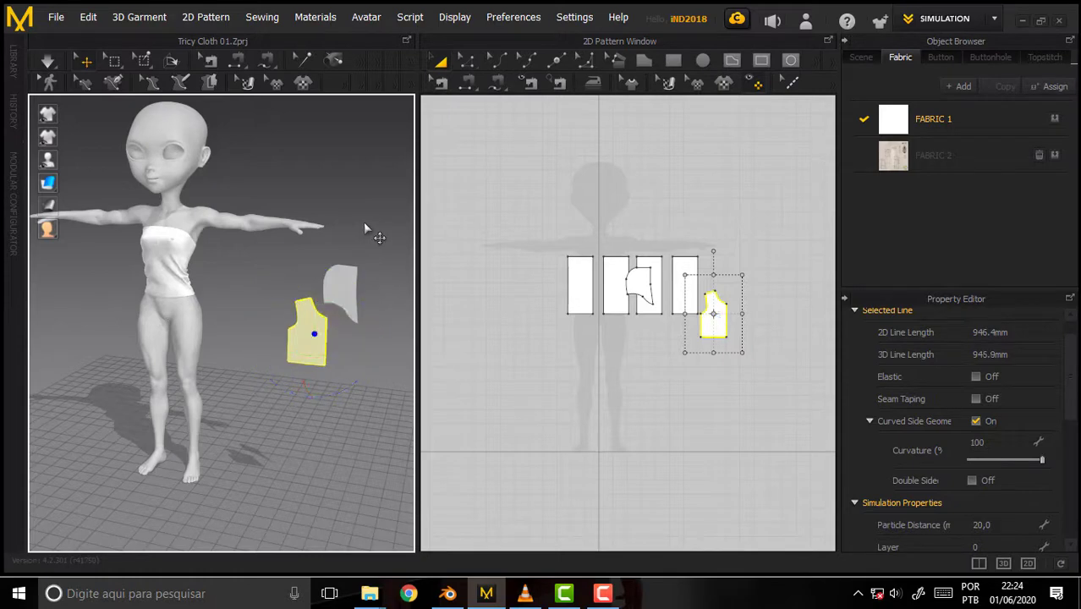
- Orbit the 3D view to check the upright bodice from several angles
mouse_move(356, 214)
right_mouse_down()
mouse_move(309, 175)
mouse_move(186, 184)
mouse_move(343, 152)
mouse_move(213, 158)
mouse_move(307, 155)
right_mouse_up()
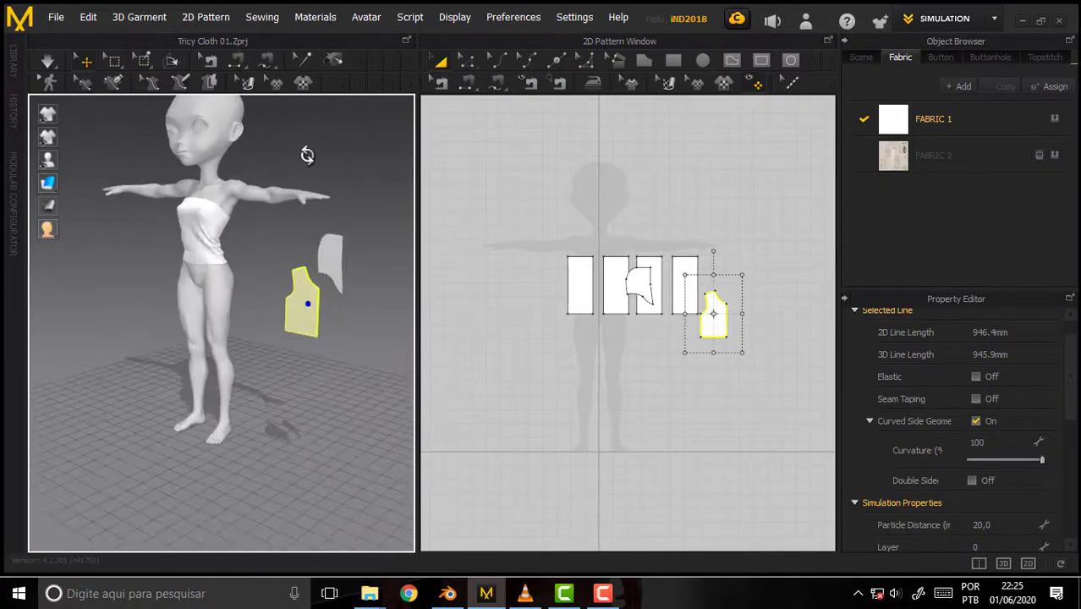
scroll(313, 165, "up", 3)
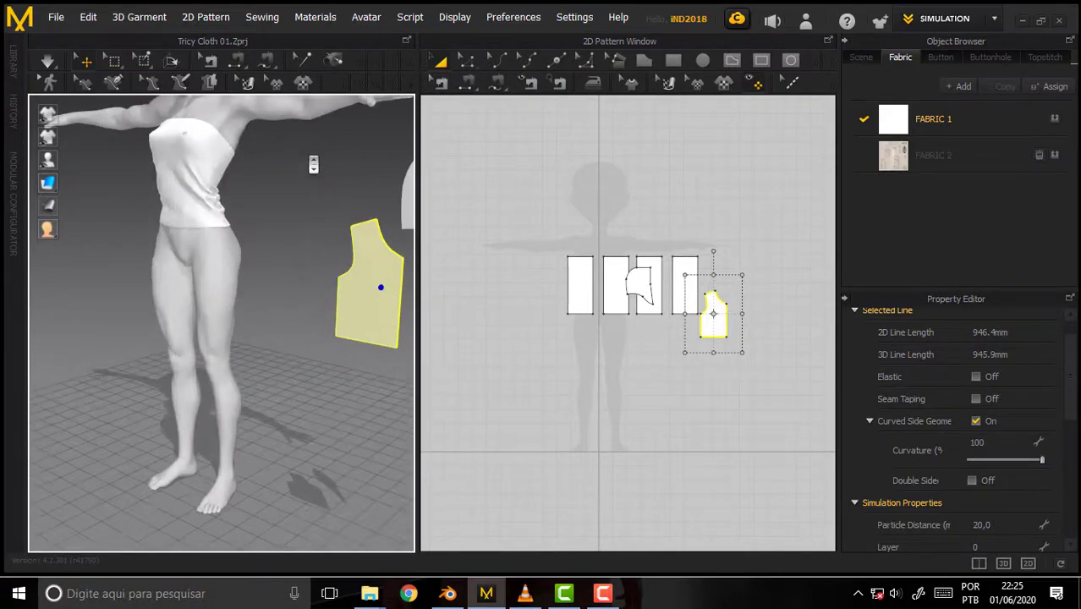
scroll(313, 165, "down", 2)
right_click_drag(287, 187, 215, 210)
right_click_drag(359, 243, 302, 259)
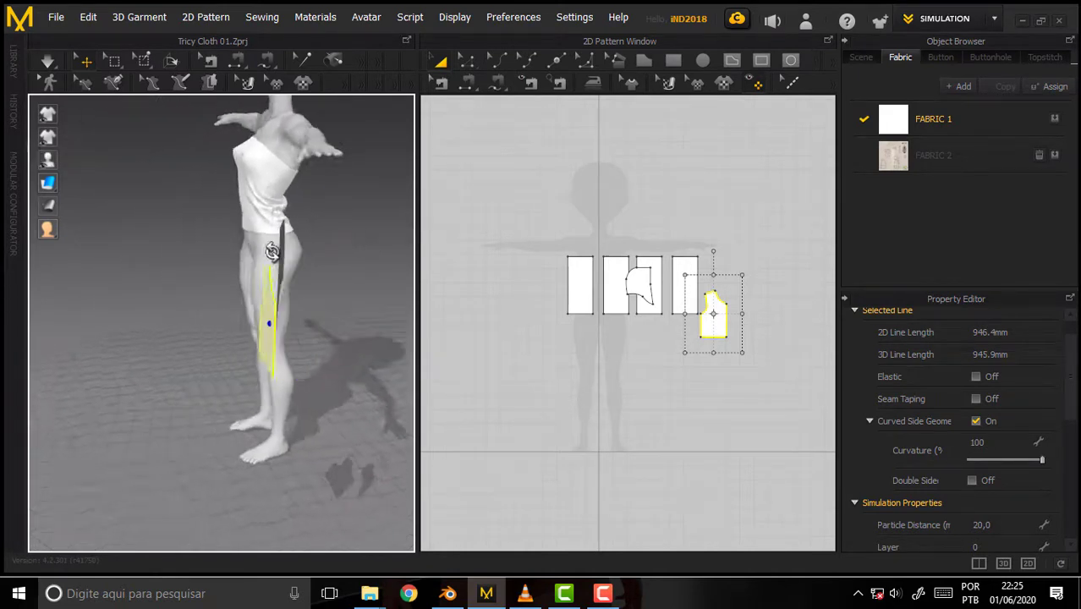
- Select the hood piece and set the gizmo to World Coordinate
left_click(301, 256)
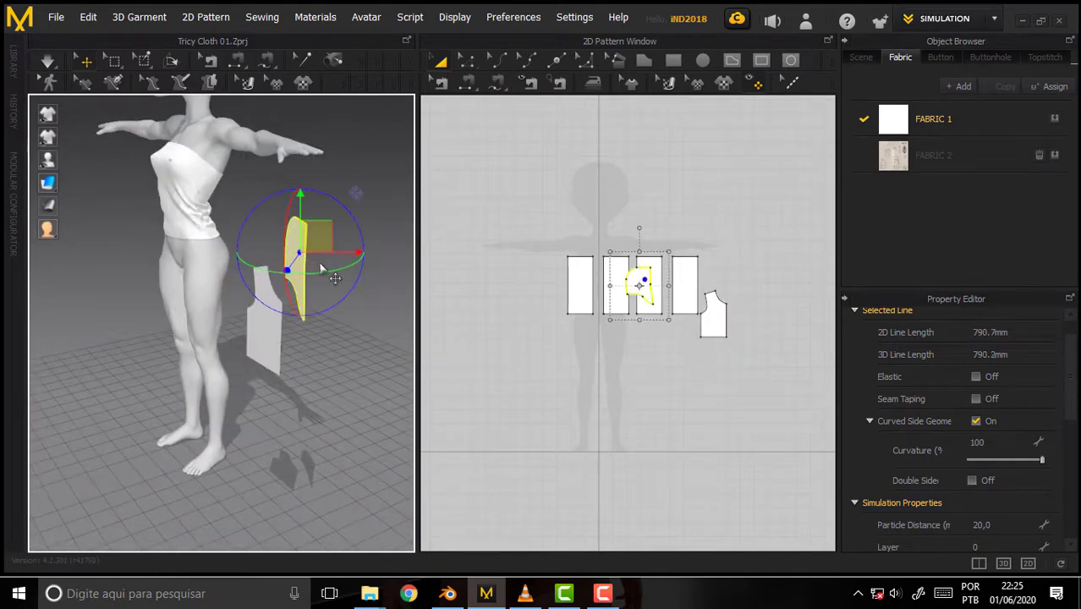
left_click(443, 18)
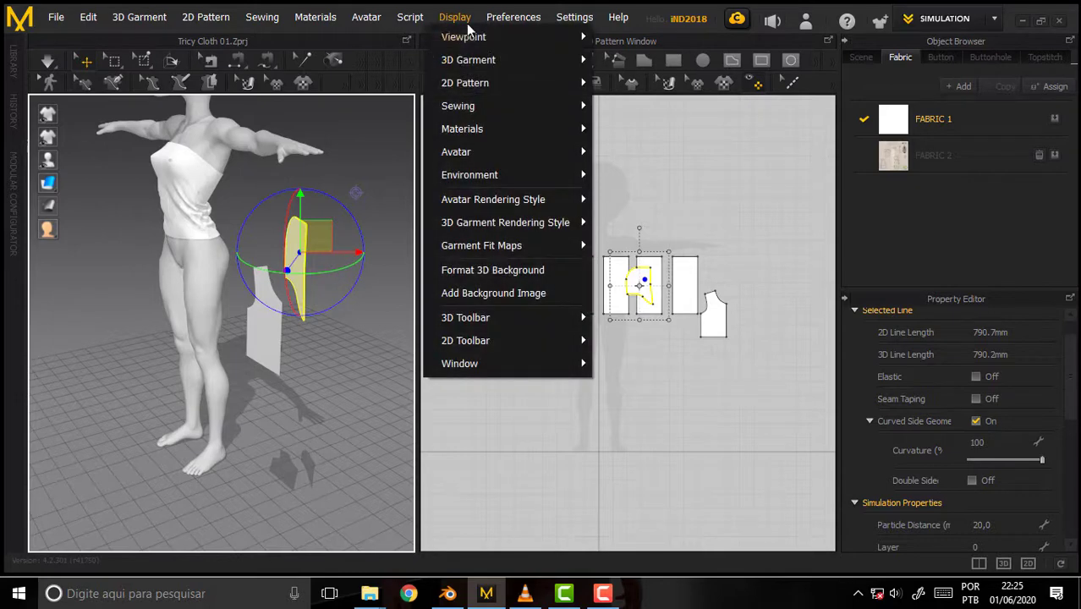
left_click(454, 17)
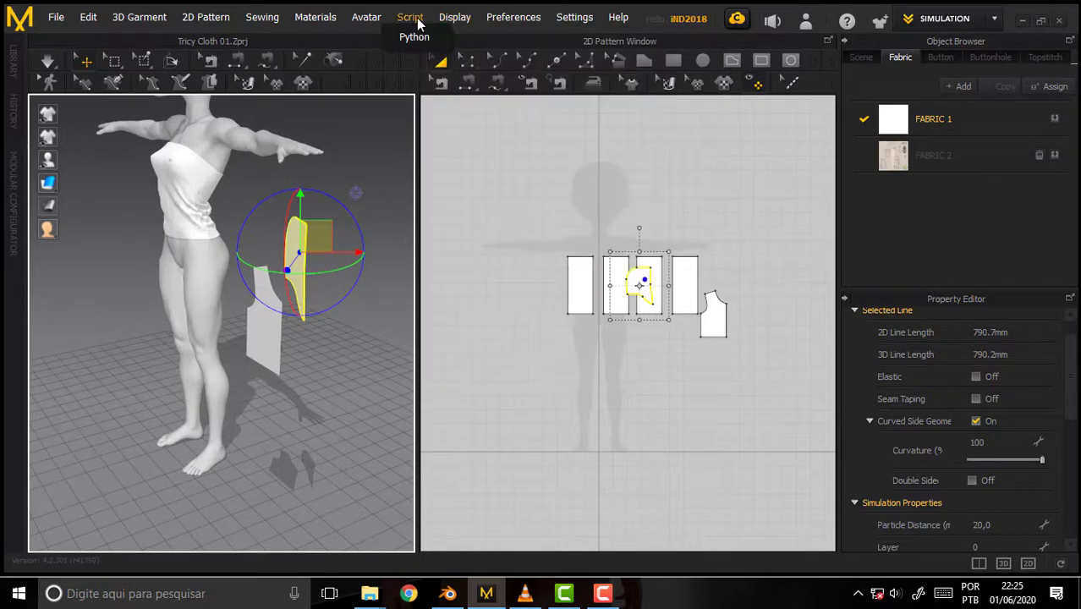
left_click(454, 17)
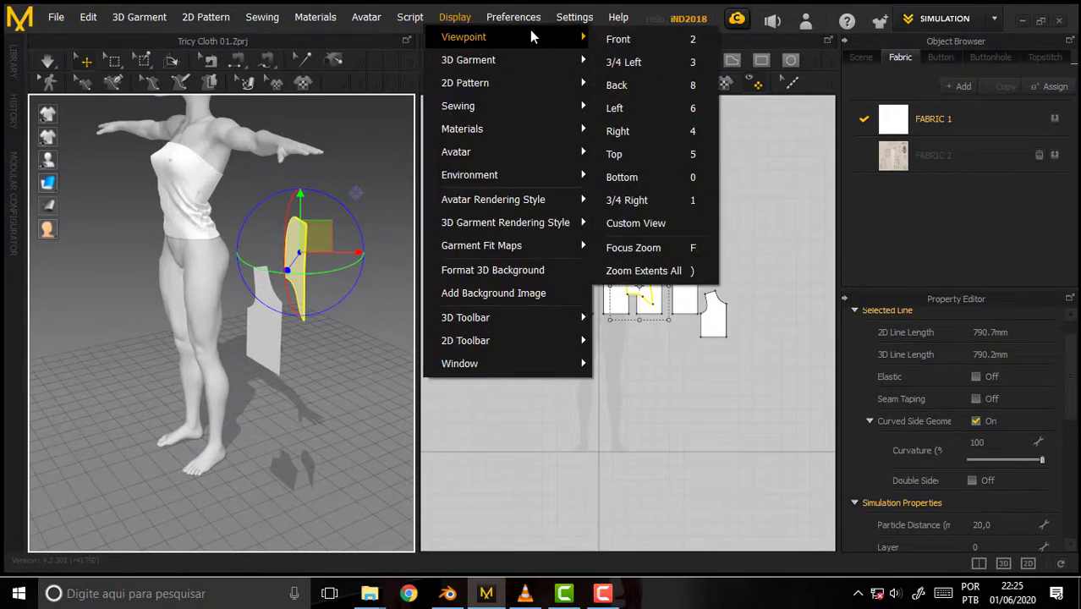
mouse_move(513, 17)
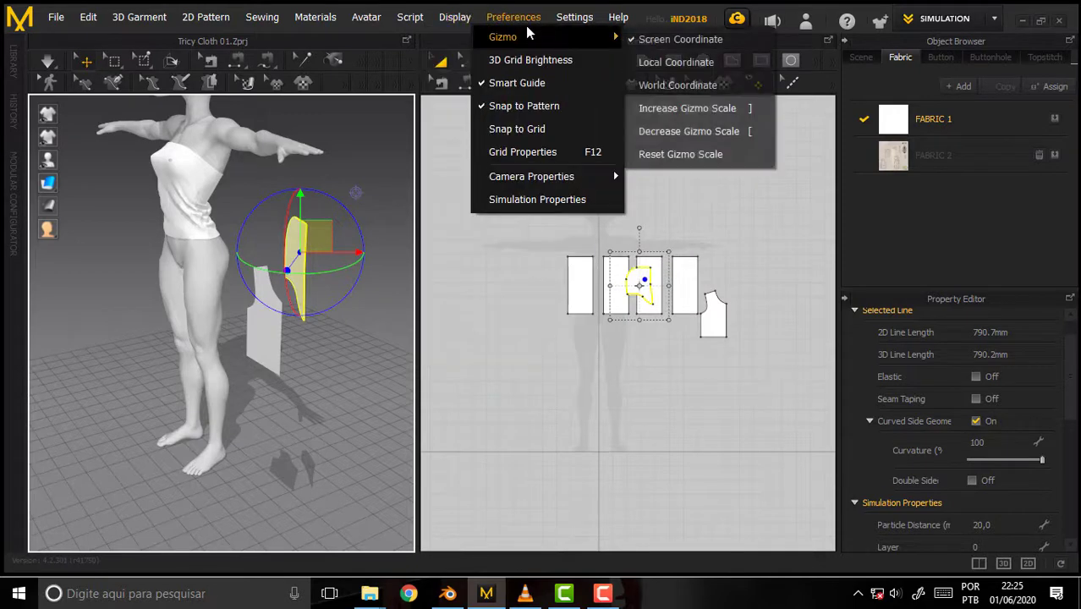
left_click(681, 85)
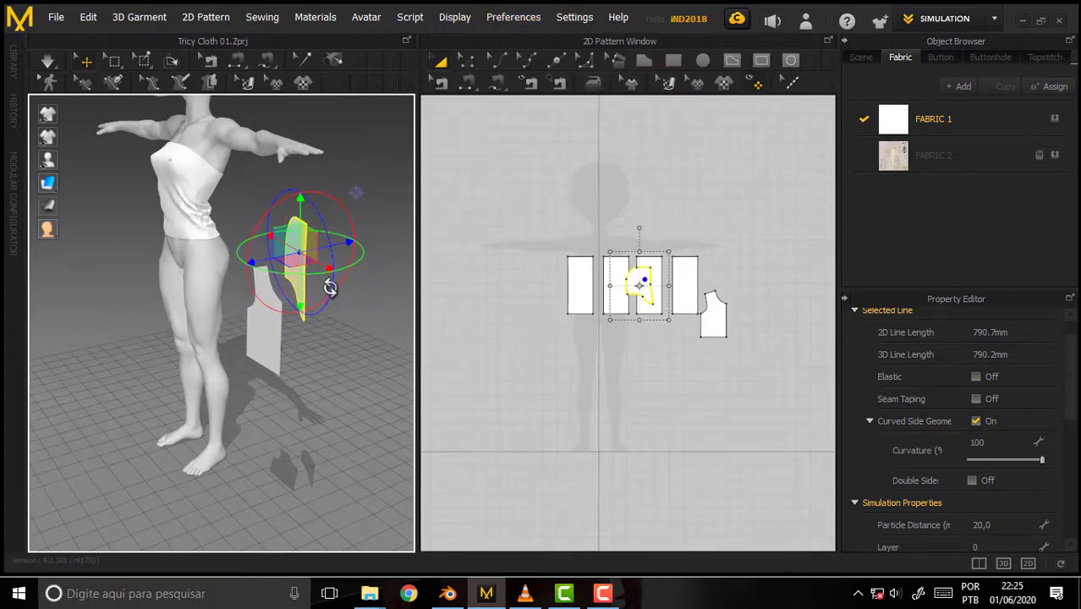
- Turn the hood upright about its vertical axis, standing beside the front bodice
mouse_move(330, 287)
left_mouse_down()
mouse_move(309, 270)
mouse_move(367, 266)
mouse_move(323, 277)
mouse_move(333, 273)
left_mouse_up()
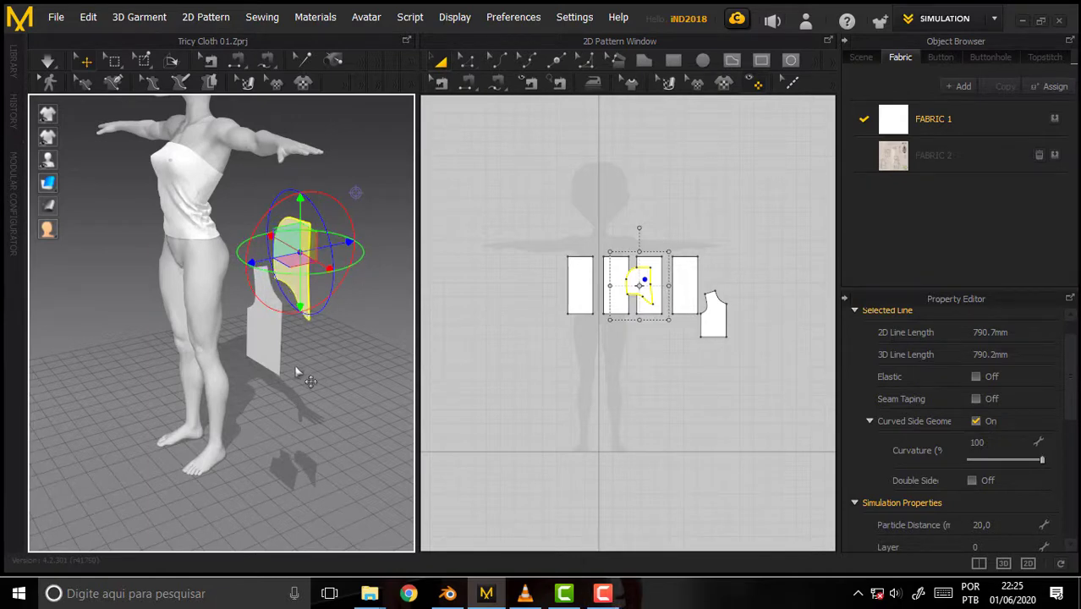
scroll(298, 370, "up", 2)
scroll(301, 373, "down", 3)
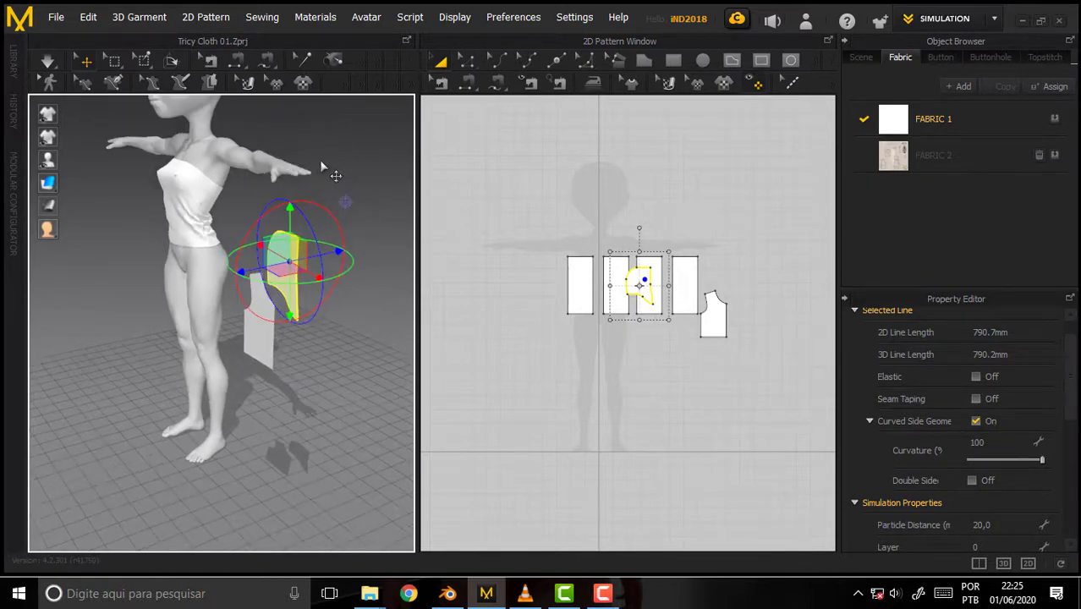
right_click_drag(322, 167, 401, 169)
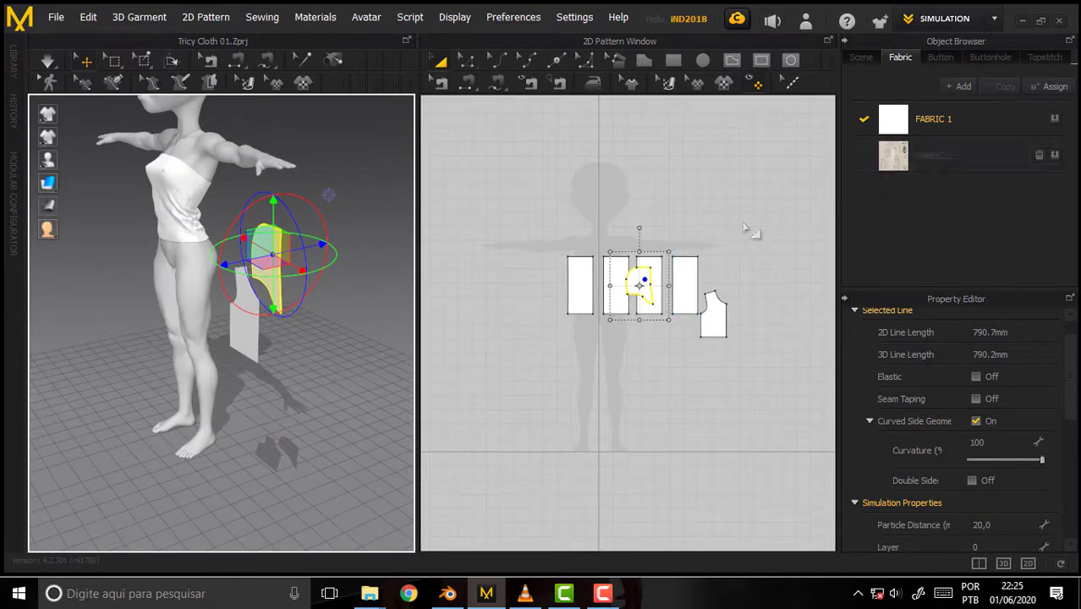
key("ctrl+z")
key("ctrl+y")
- Undo the deletion to restore the reference pattern sheet
left_click(510, 219)
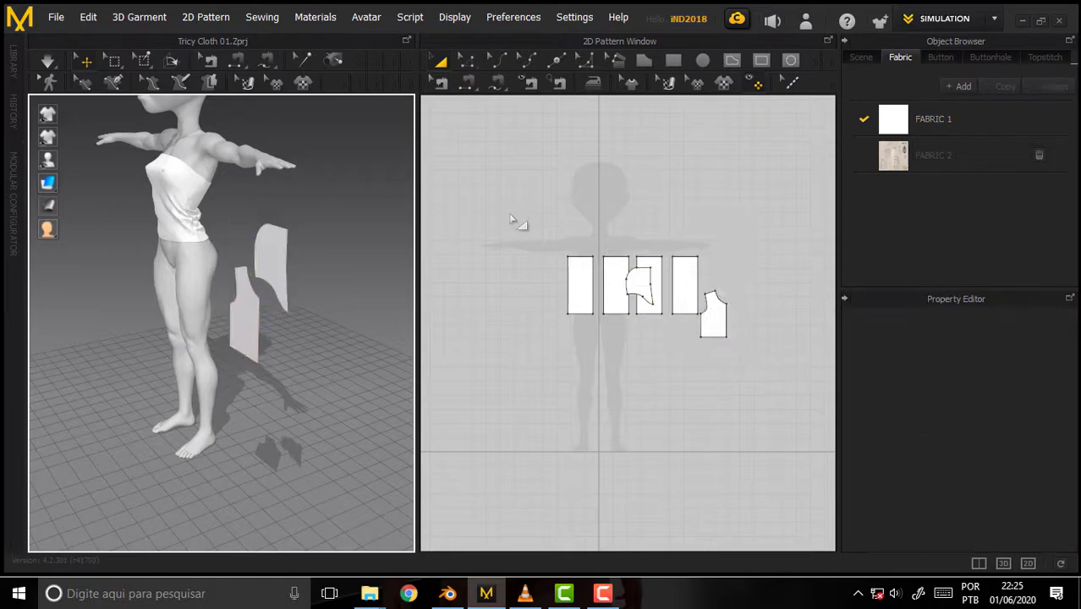
key("ctrl+z")
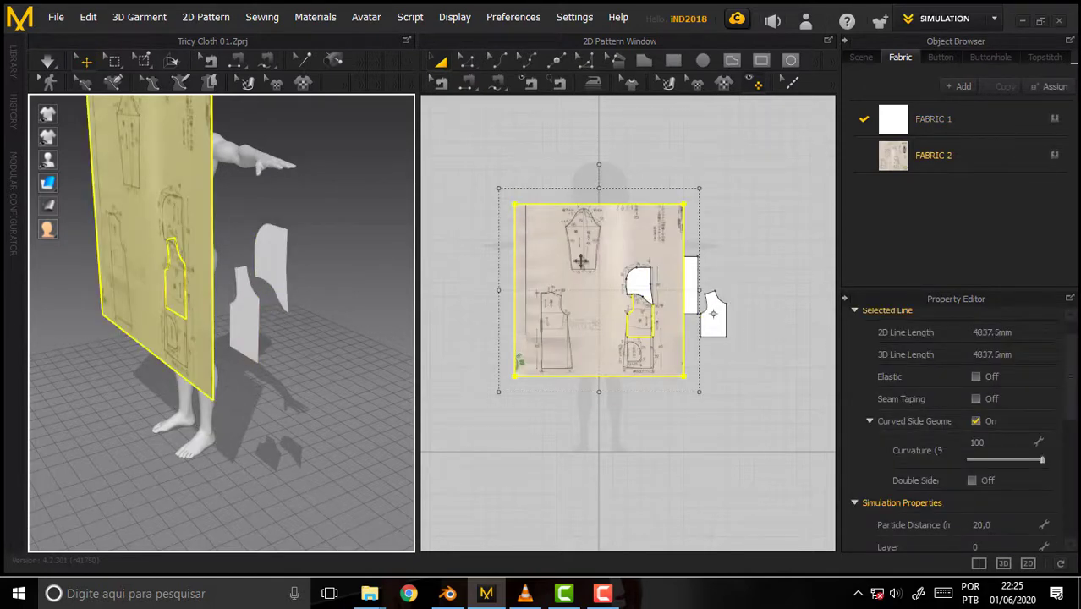
scroll(634, 277, "down", 2)
scroll(579, 273, "up", 5)
scroll(584, 271, "up", 5)
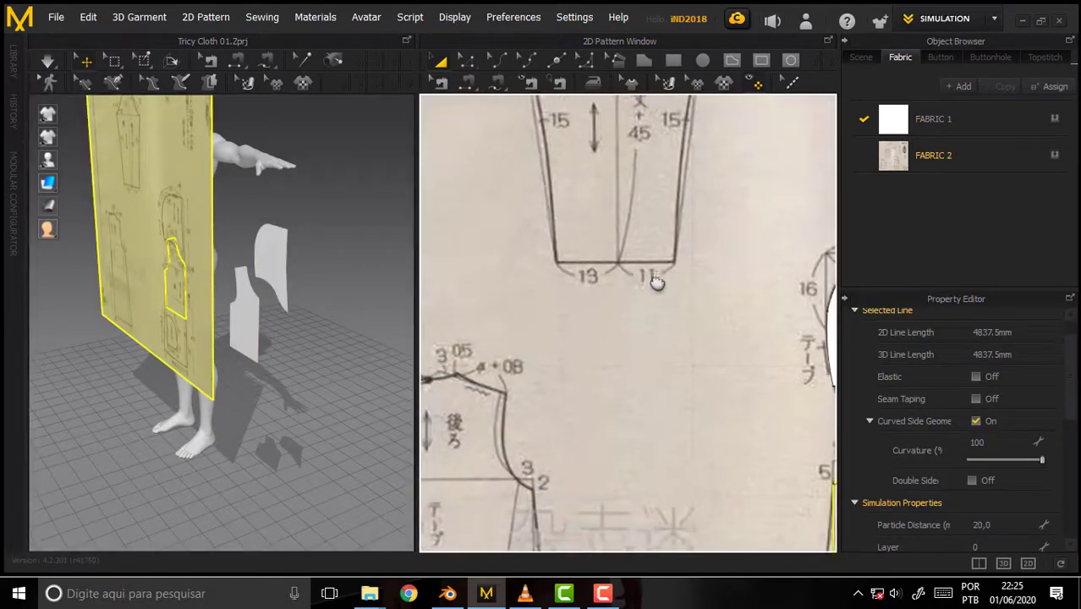
- Pan and zoom the 2D view onto the back bodice drawing
middle_click_drag(657, 282, 626, 253)
scroll(626, 253, "down", 1)
scroll(620, 265, "up", 3)
scroll(620, 265, "down", 3)
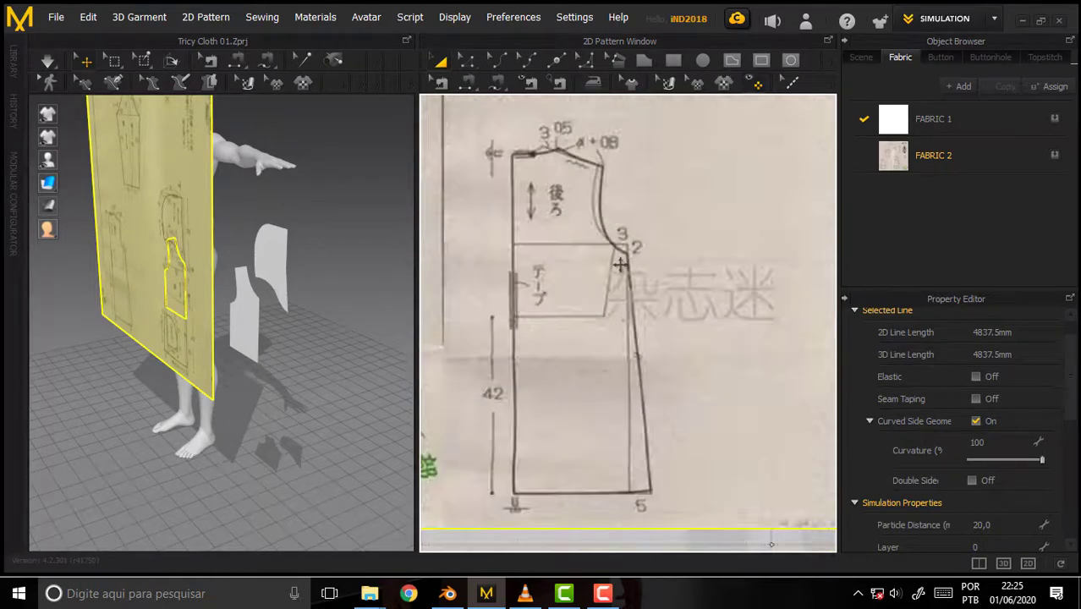